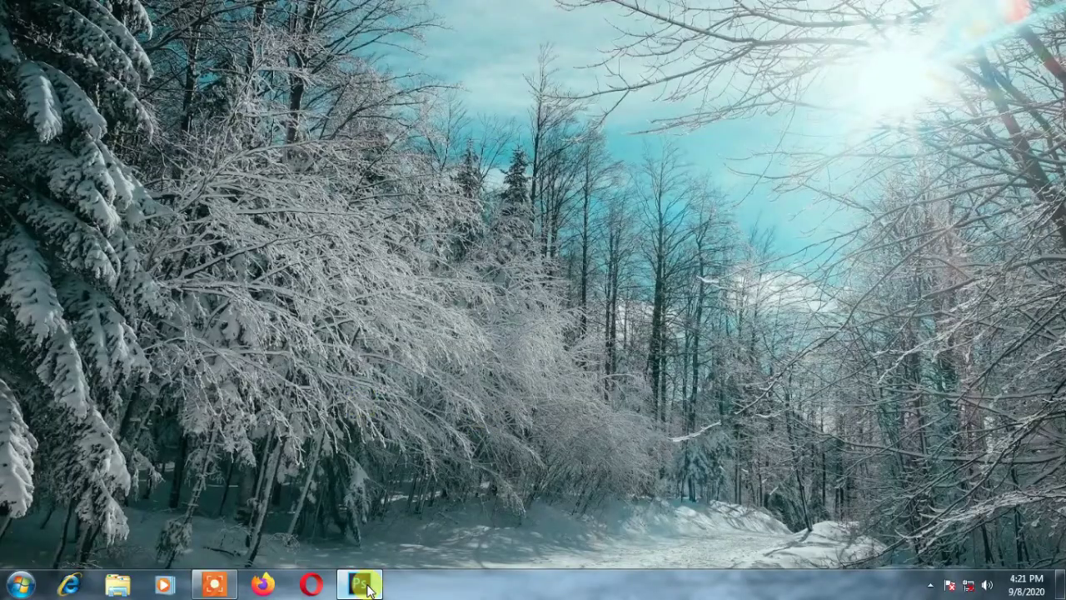
# - Open DSC_6157.psd in Photoshop
pyautogui.click(366, 587)
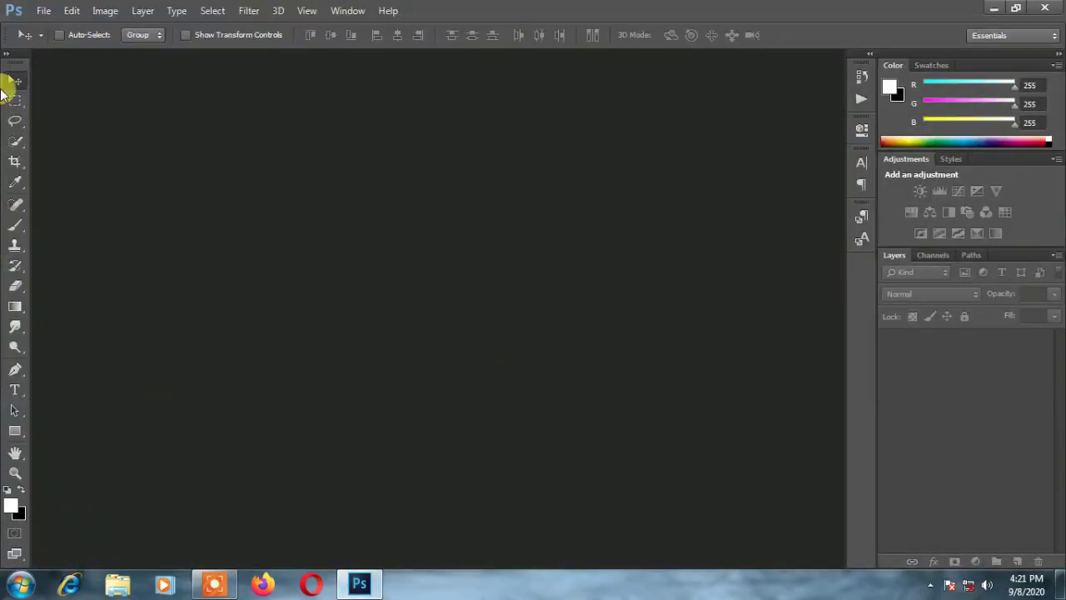
pyautogui.click(40, 10)
pyautogui.click(34, 39)
pyautogui.click(782, 125)
pyautogui.click(792, 438)
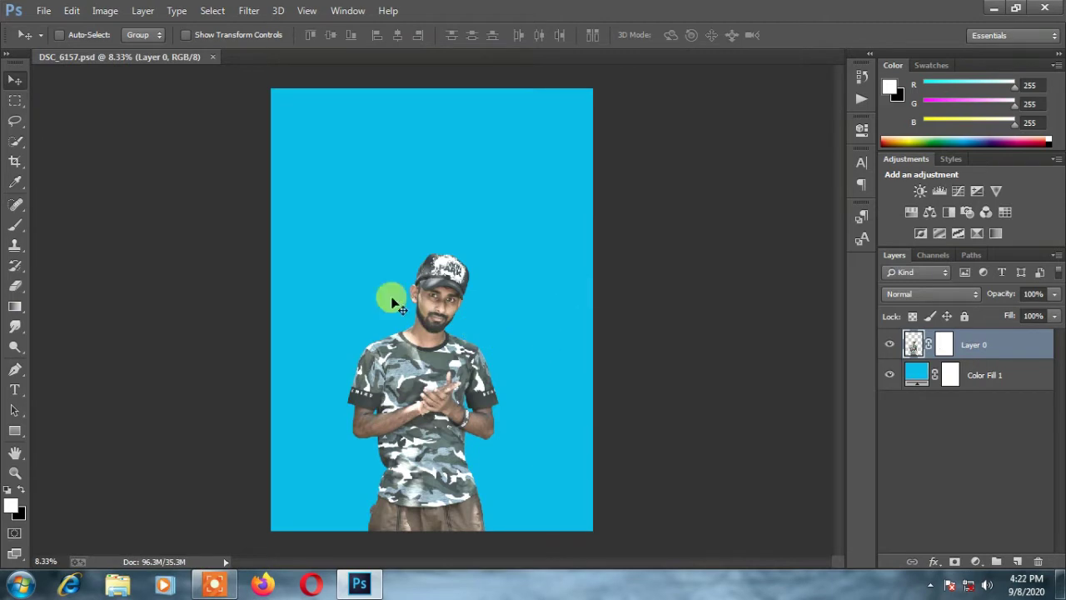
# - Crop the canvas taller at the top to add blue space above the man
pyautogui.click(15, 160)
pyautogui.moveTo(418, 88); pyautogui.dragTo(427, 74)
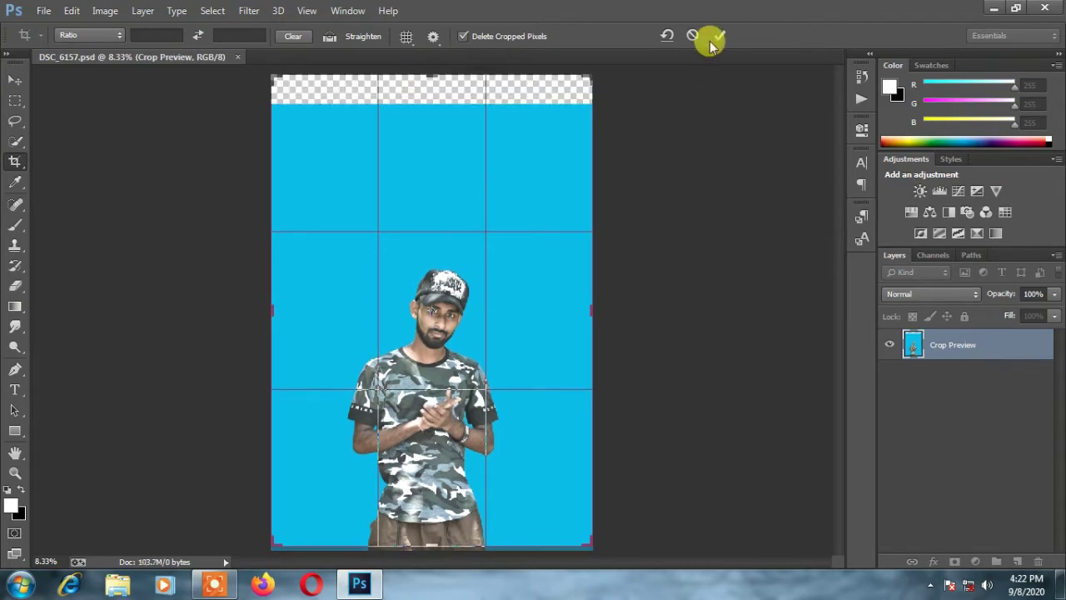
pyautogui.click(719, 35)
pyautogui.click(14, 79)
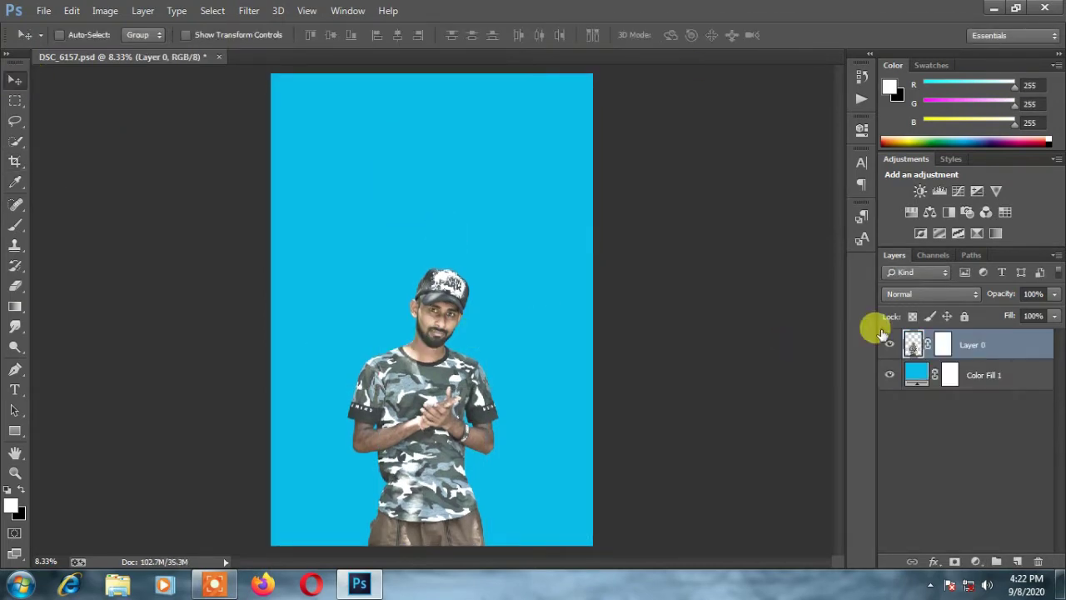
# - Add a Brightness/Contrast adjustment of brightness -40, contrast 48, clipped to Layer 0
pyautogui.click(920, 191)
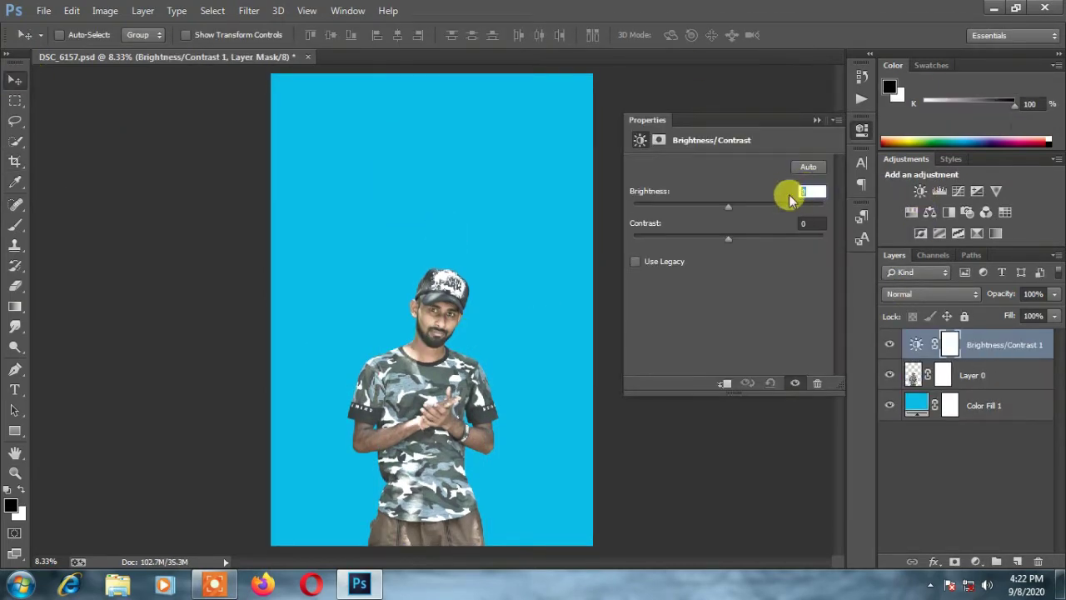
pyautogui.write('-40')
pyautogui.press('Tab')
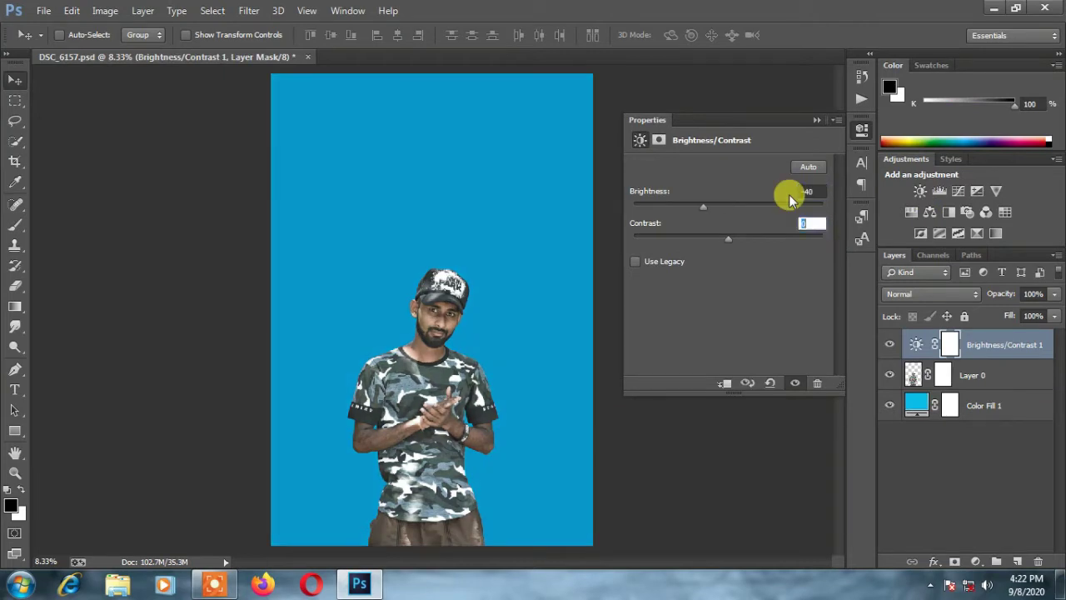
pyautogui.write('+80')
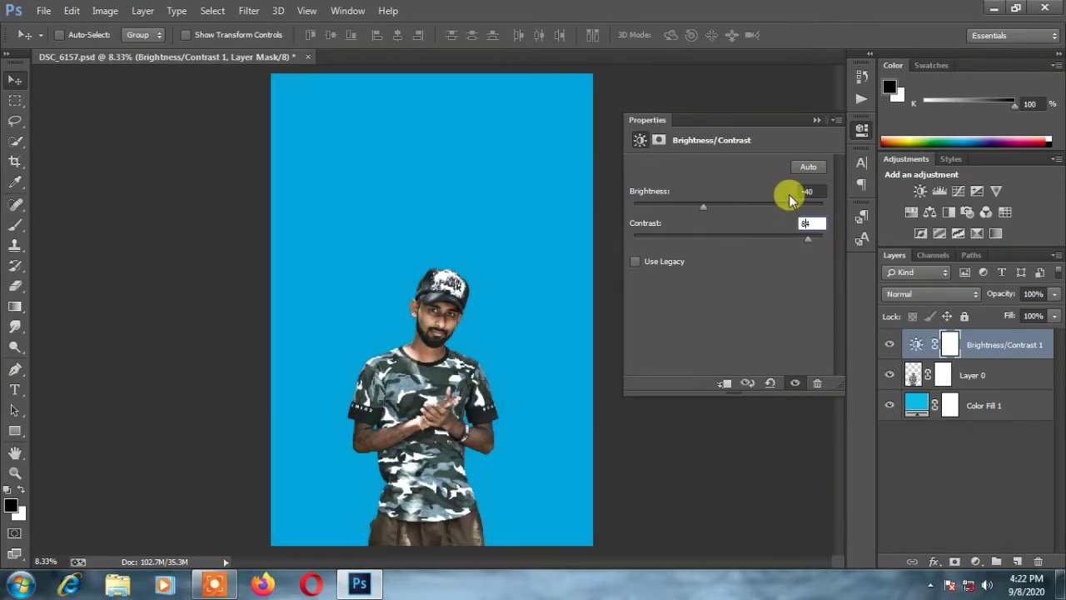
pyautogui.write('48')
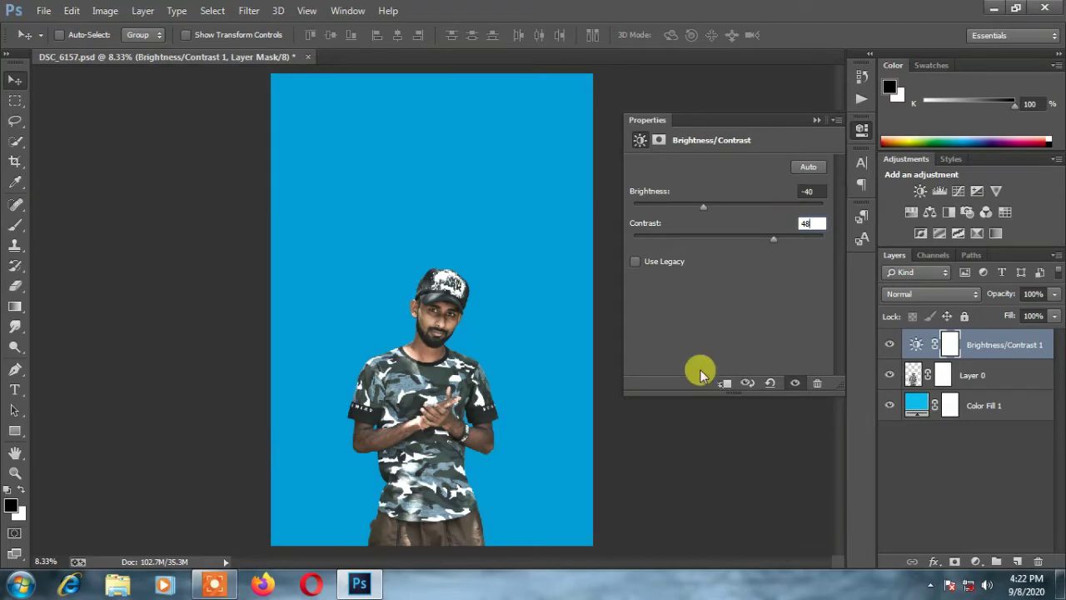
pyautogui.click(724, 384)
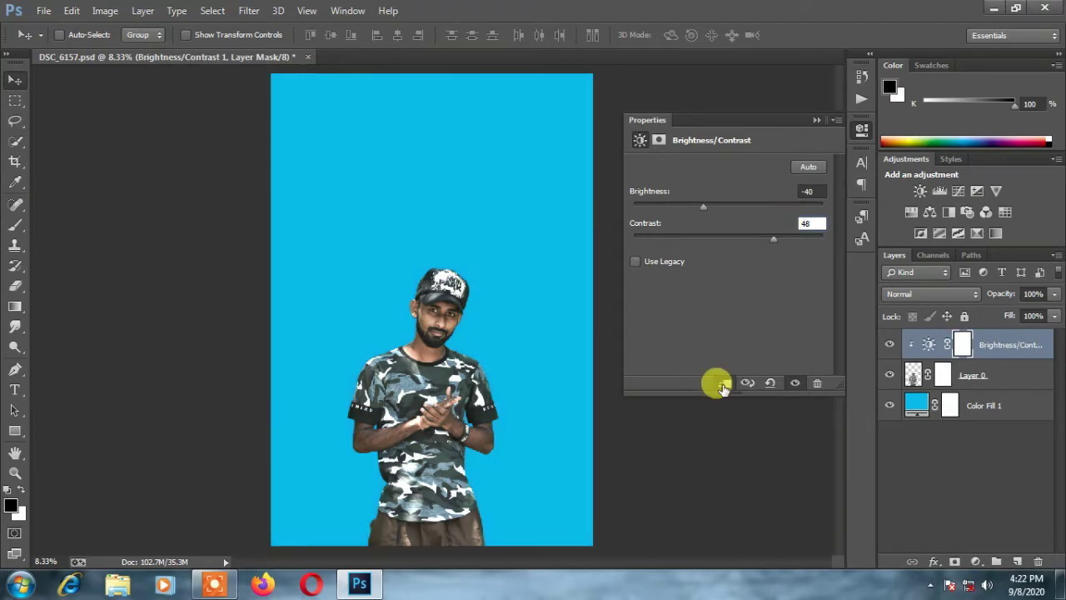
pyautogui.click(817, 120)
# - Select the Brush tool and zoom out to see the whole figure
pyautogui.scroll(2, 461, 319)
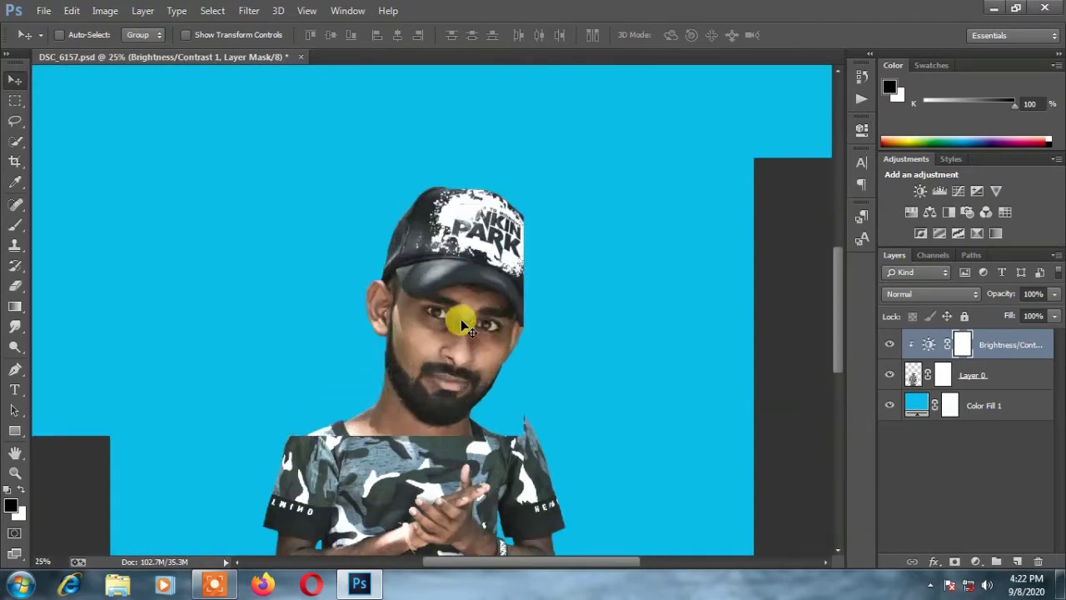
pyautogui.scroll(1, 461, 319)
pyautogui.scroll(1, 460, 319)
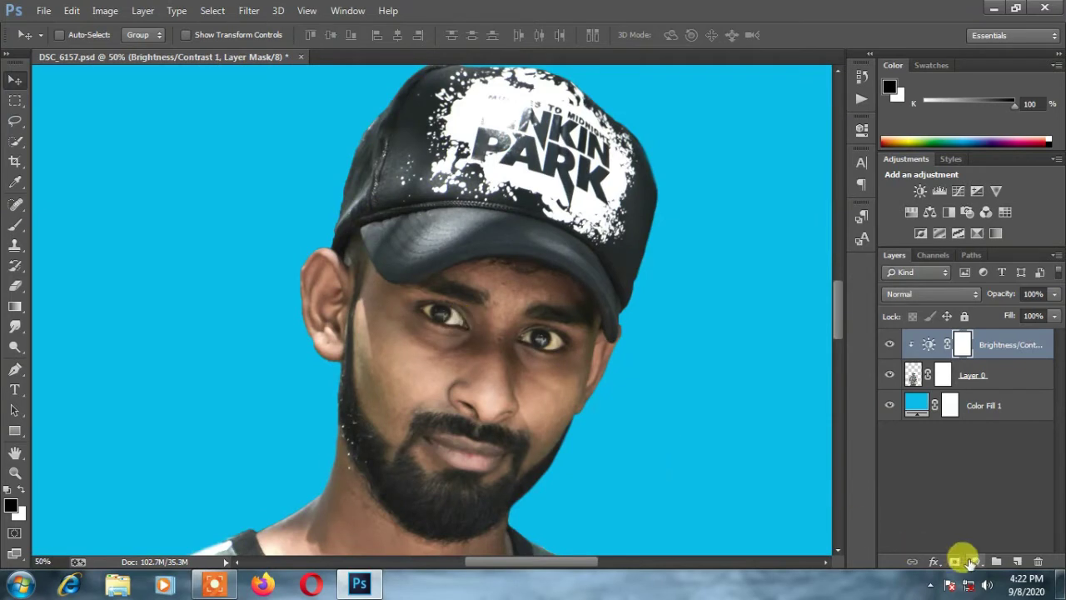
pyautogui.click(15, 225)
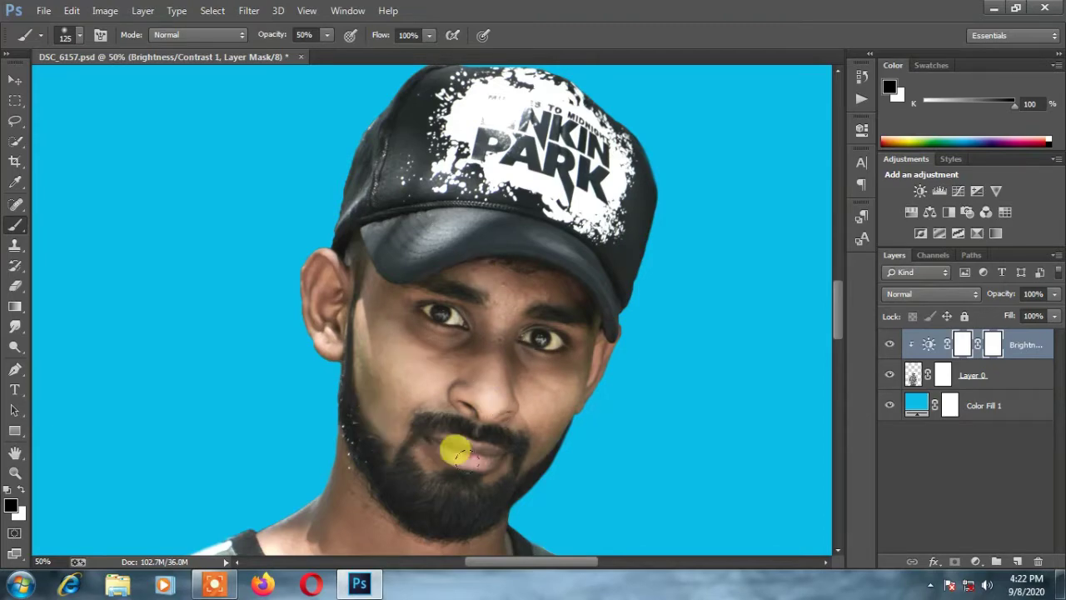
pyautogui.hotkey('ctrl', '-')
pyautogui.hotkey('ctrl', '-')
pyautogui.hotkey('ctrl', '-')
pyautogui.hotkey('ctrl', '-')
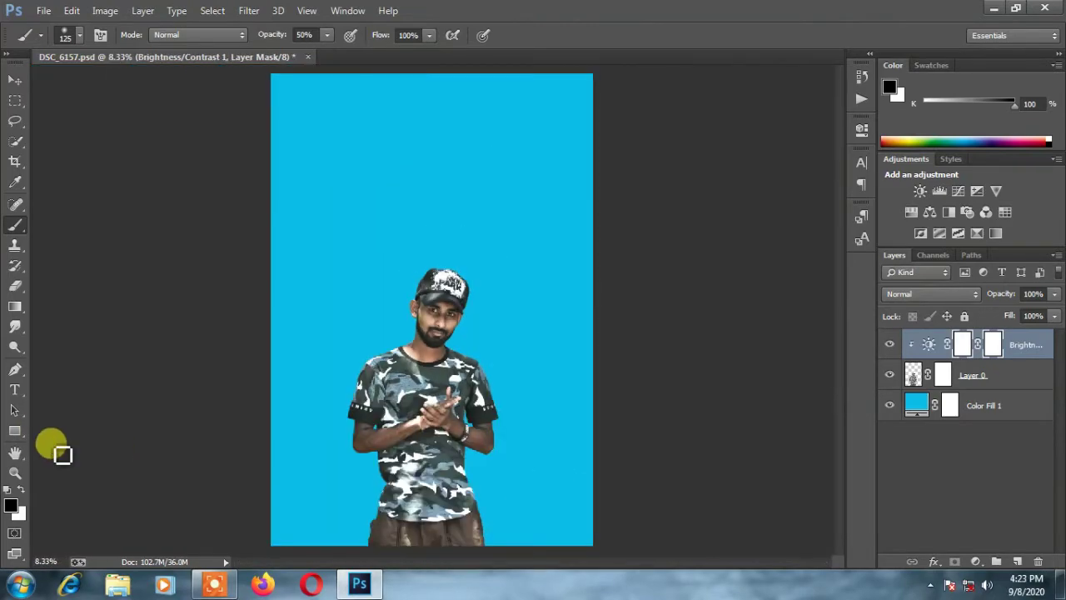
# - Place the cloudy sky with glowing ring image, enlarged to cover the canvas
pyautogui.click(14, 80)
pyautogui.click(43, 11)
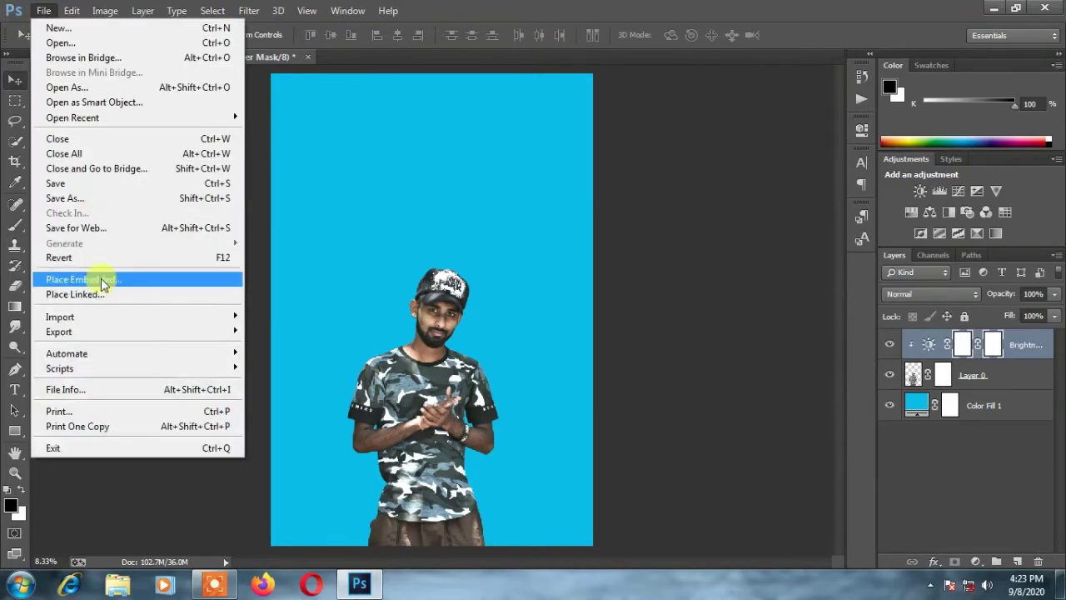
pyautogui.click(75, 275)
pyautogui.click(524, 124)
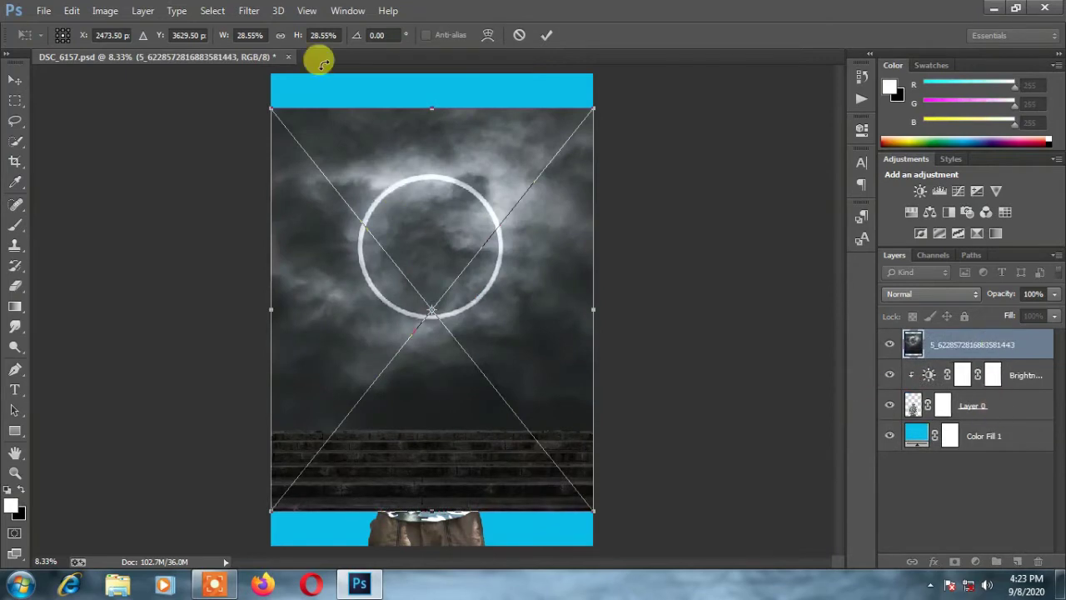
pyautogui.moveTo(291, 40); pyautogui.dragTo(321, 38)
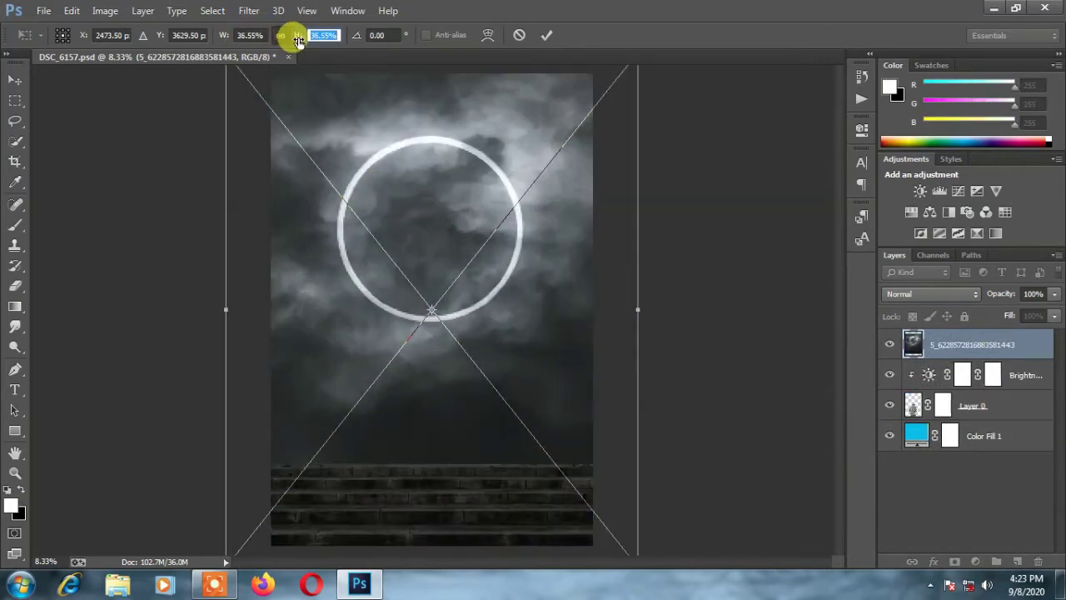
pyautogui.click(546, 35)
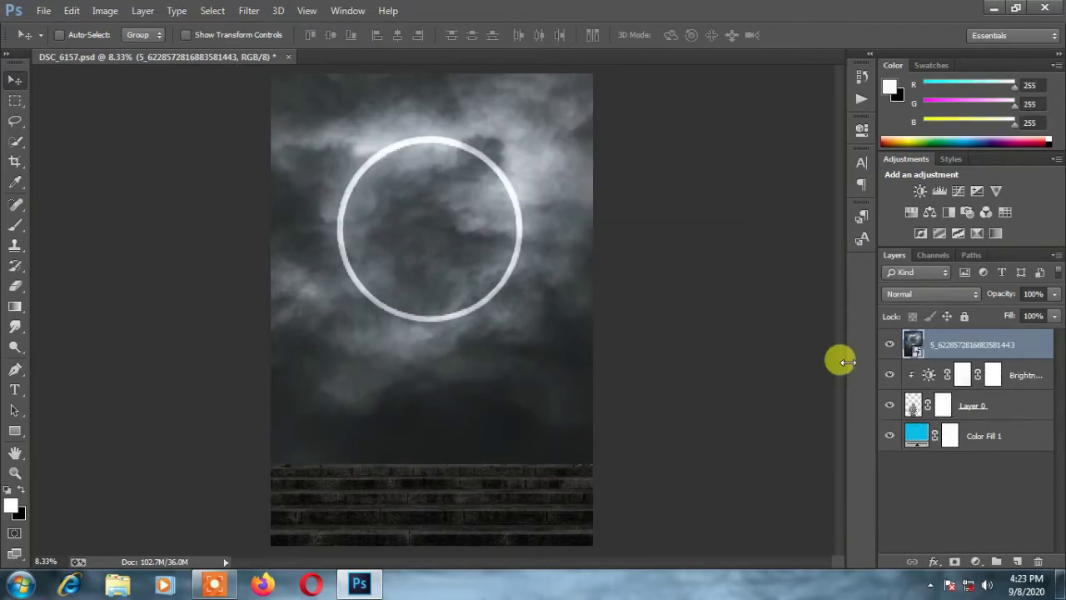
# - Move the sky layer beneath the man, nudge it down, and reselect Layer 0
pyautogui.moveTo(933, 344); pyautogui.dragTo(980, 408)
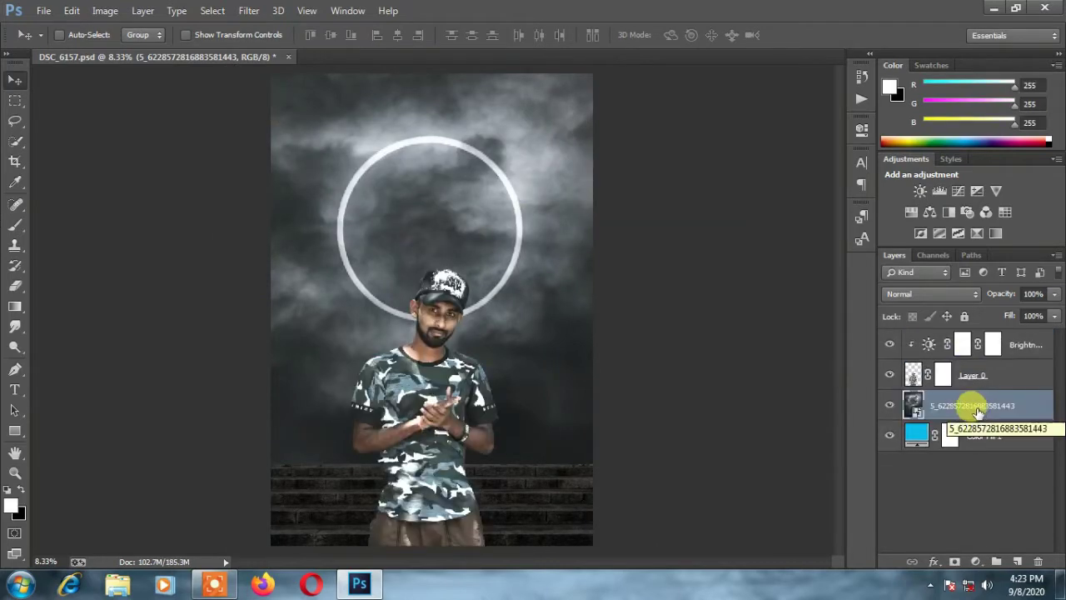
pyautogui.moveTo(538, 385); pyautogui.dragTo(540, 403)
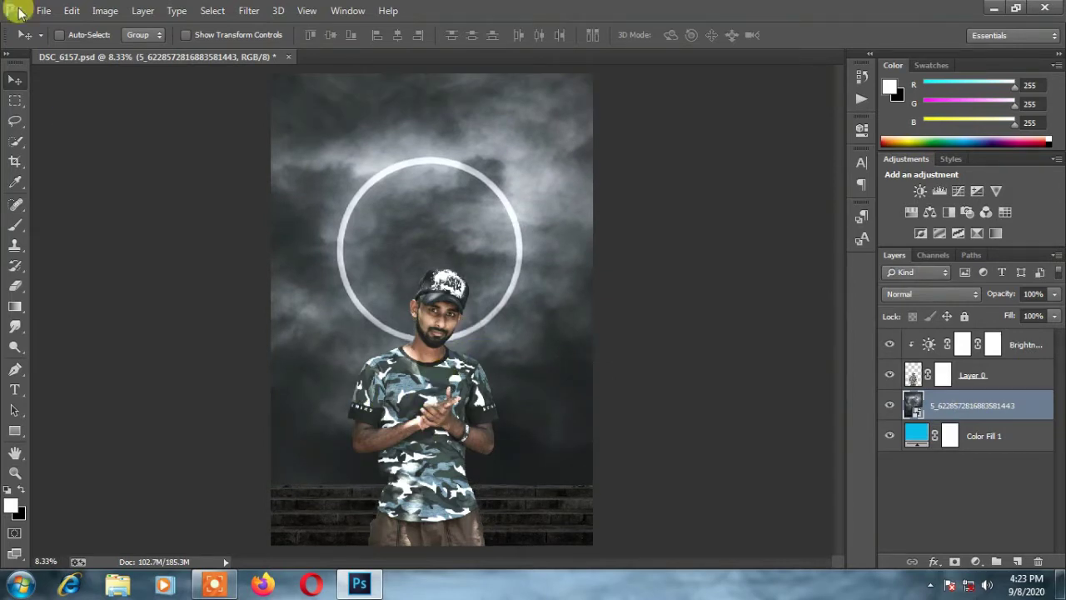
pyautogui.click(969, 375)
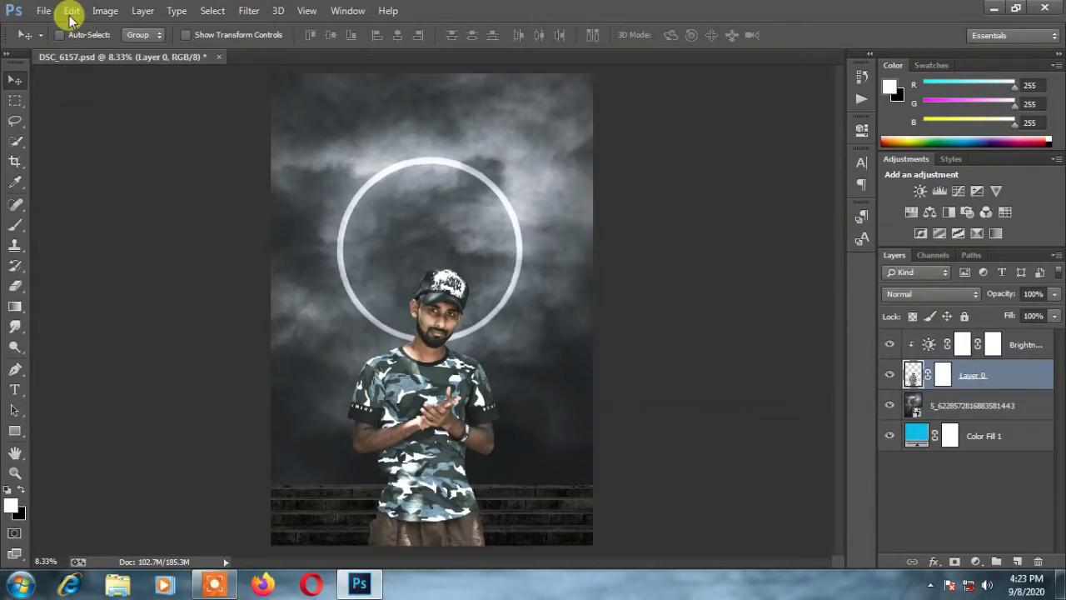
# - Place the chains image and move its layer to the top of the stack
pyautogui.click(43, 10)
pyautogui.click(108, 278)
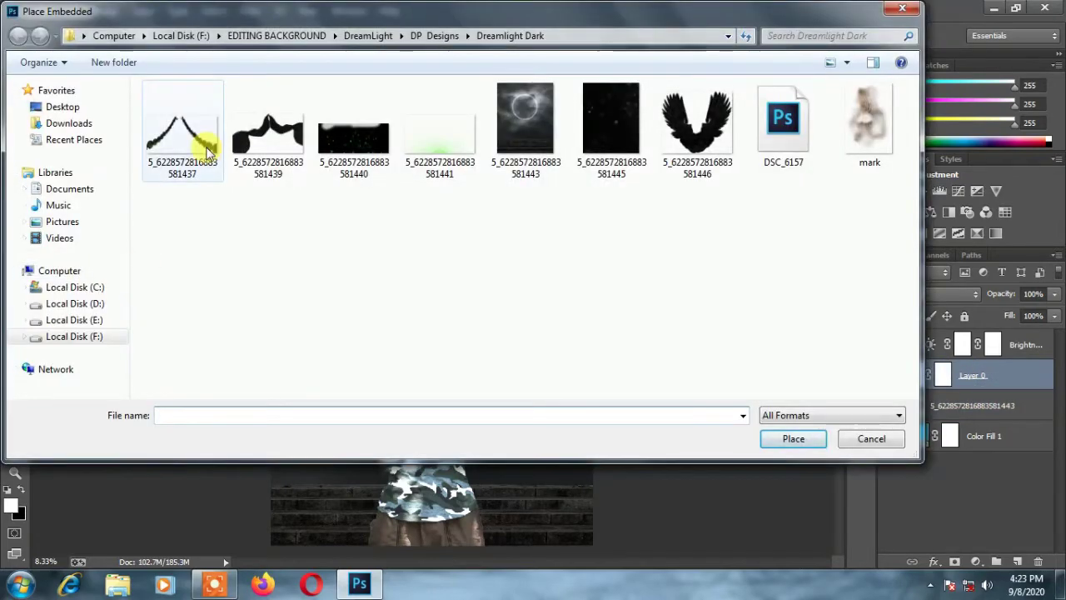
pyautogui.click(183, 134)
pyautogui.click(791, 438)
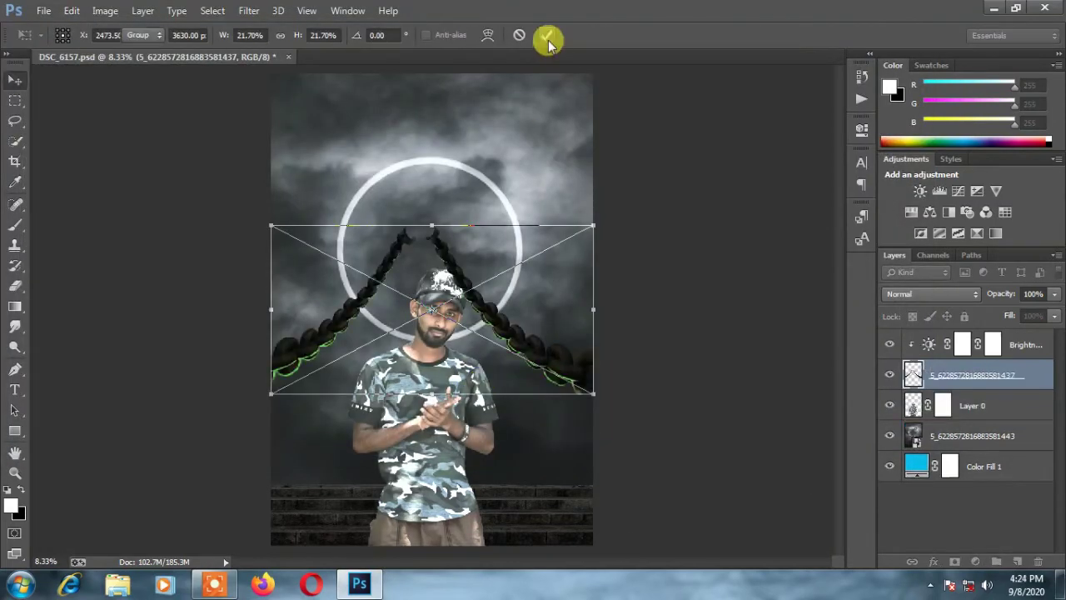
pyautogui.moveTo(949, 377); pyautogui.dragTo(959, 348)
# - Flip the chains horizontally and move them down toward the man's hands
pyautogui.doubleClick(938, 374)
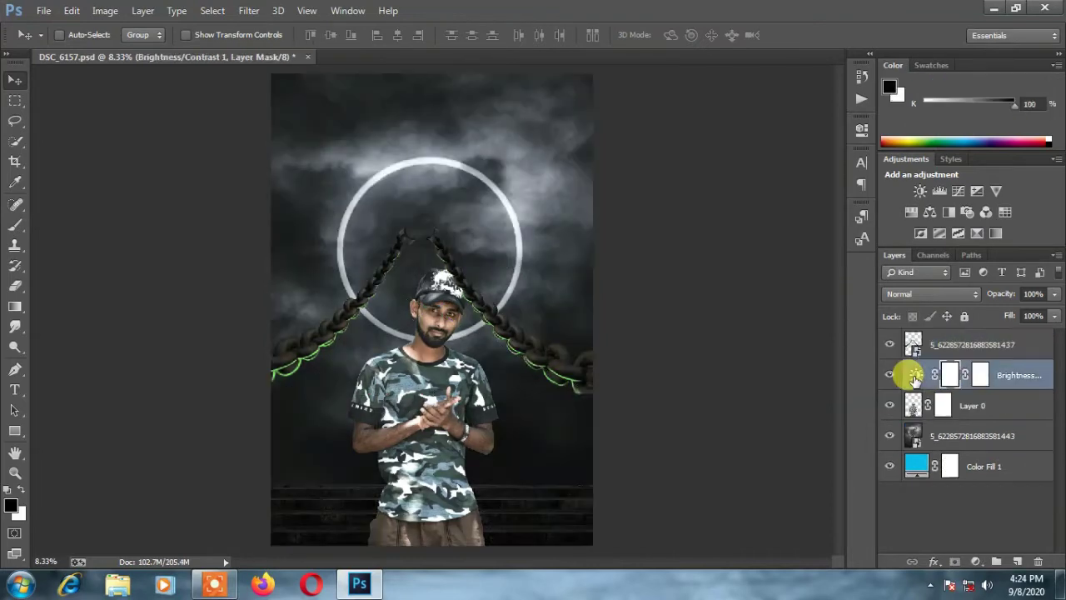
pyautogui.click(837, 114)
pyautogui.click(935, 357)
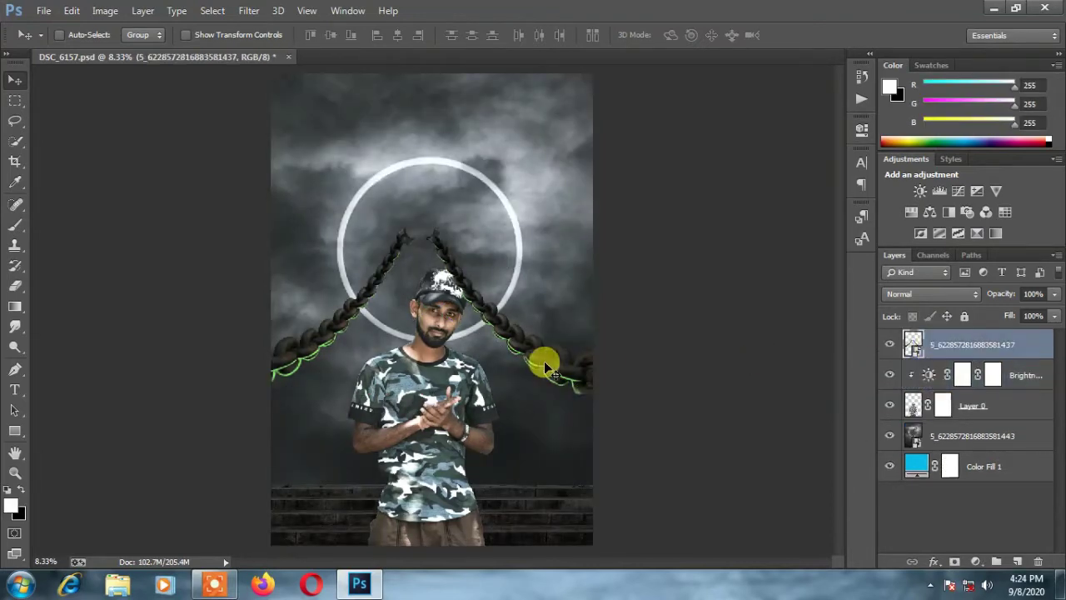
pyautogui.rightClick(916, 356)
pyautogui.click(544, 350)
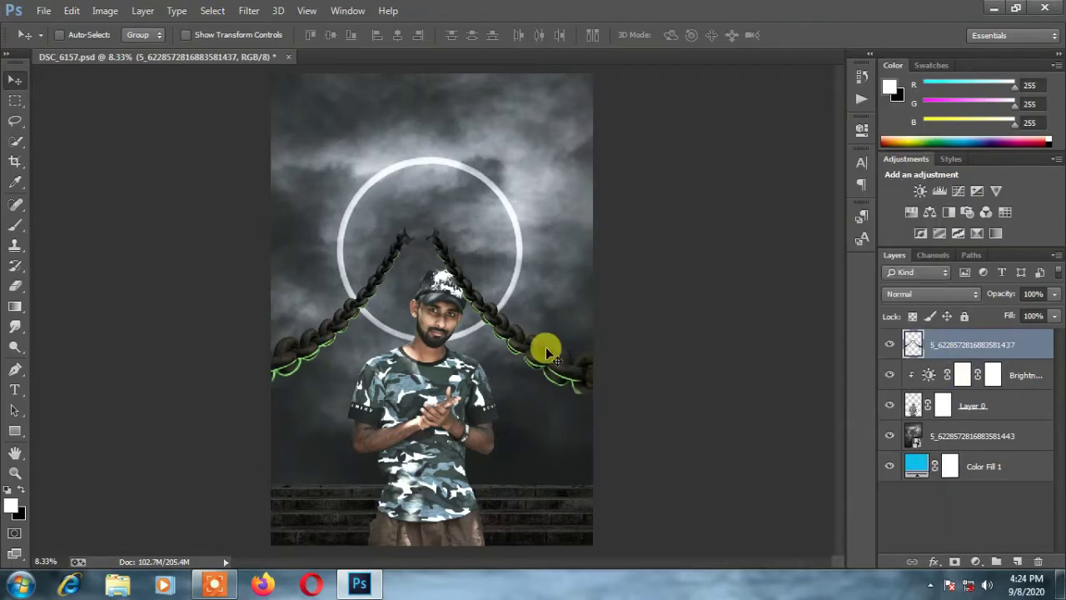
pyautogui.hotkey('ctrl', 't')
pyautogui.rightClick(488, 333)
pyautogui.click(511, 310)
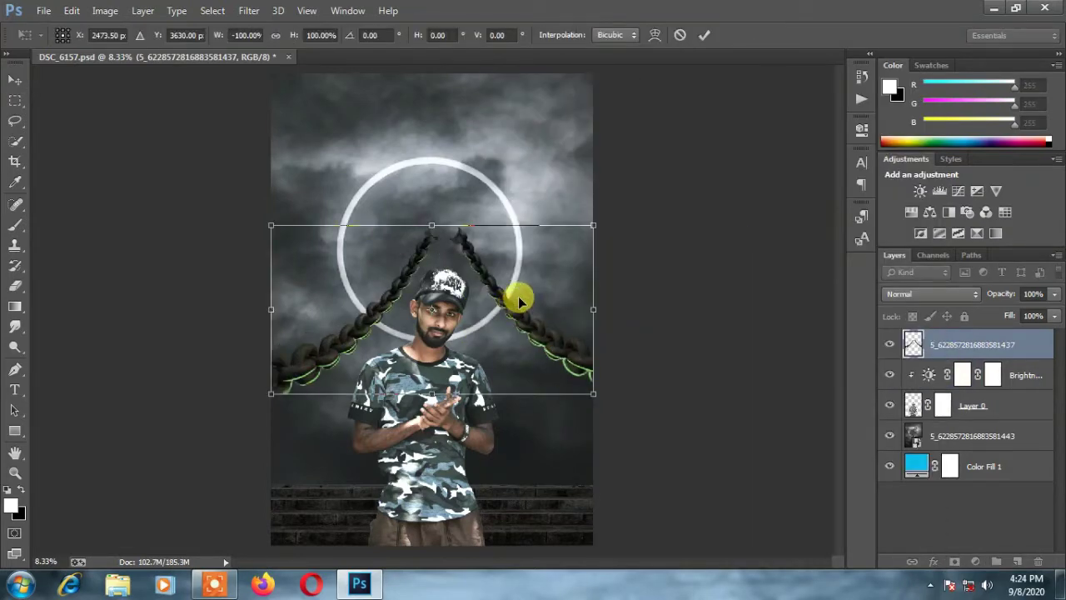
pyautogui.moveTo(518, 307); pyautogui.dragTo(512, 487)
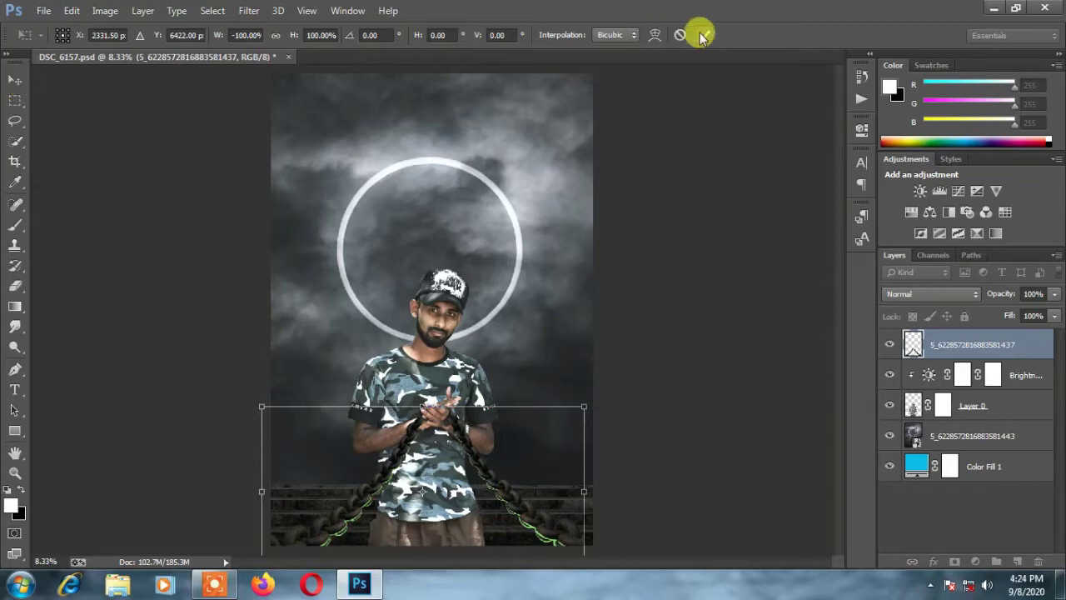
pyautogui.press('Return')
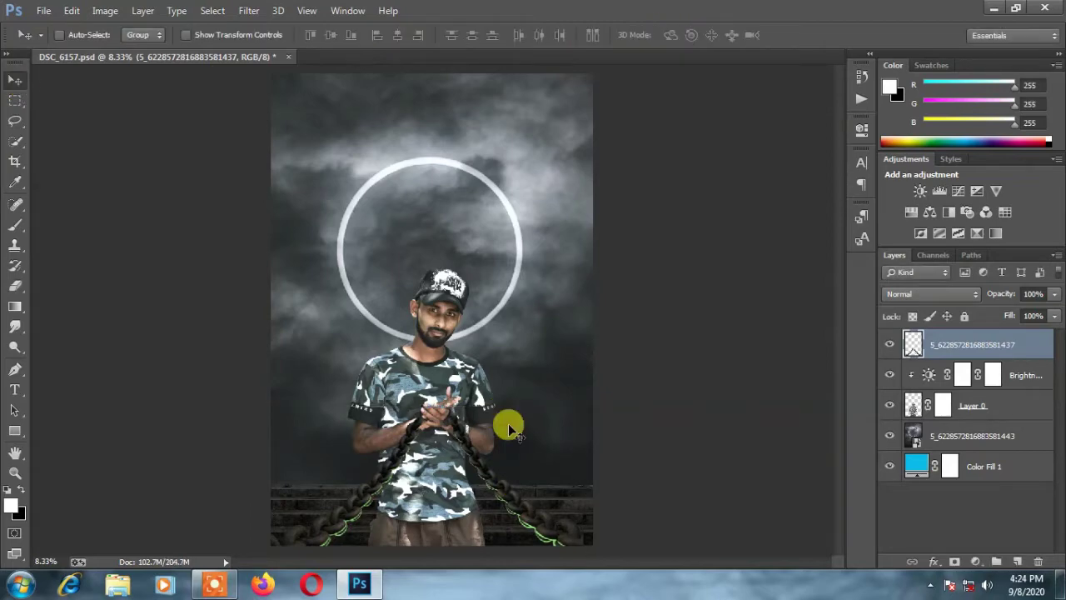
# - Zoom in on the hands and nudge the chain layer down and right
pyautogui.hotkey('ctrl', '+')
pyautogui.moveTo(836, 309); pyautogui.dragTo(833, 392)
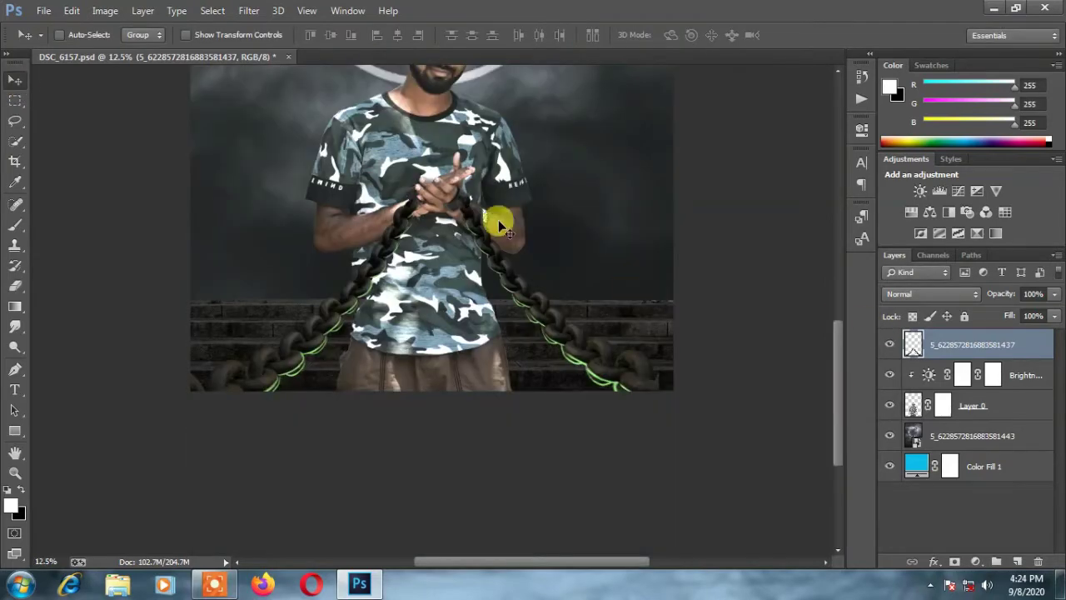
pyautogui.hotkey('ctrl', '+')
pyautogui.hotkey('ctrl', '+')
pyautogui.hotkey('ctrl', '+')
pyautogui.scroll(3, 497, 225)
pyautogui.hotkey('ctrl', '+')
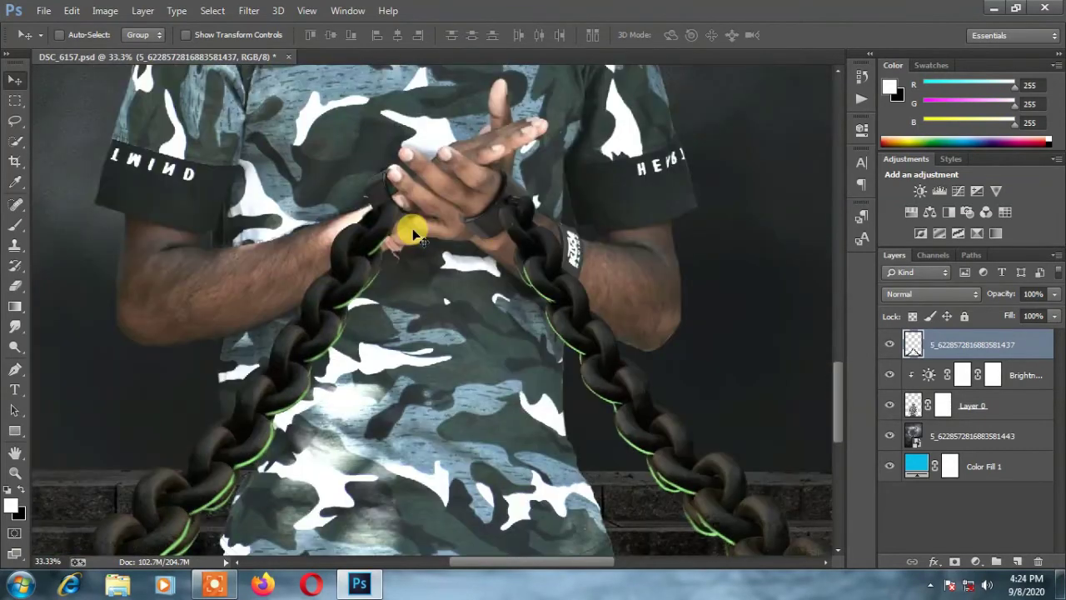
pyautogui.hotkey('ctrl', '+')
pyautogui.scroll(3, 412, 233)
pyautogui.moveTo(542, 221); pyautogui.dragTo(583, 277)
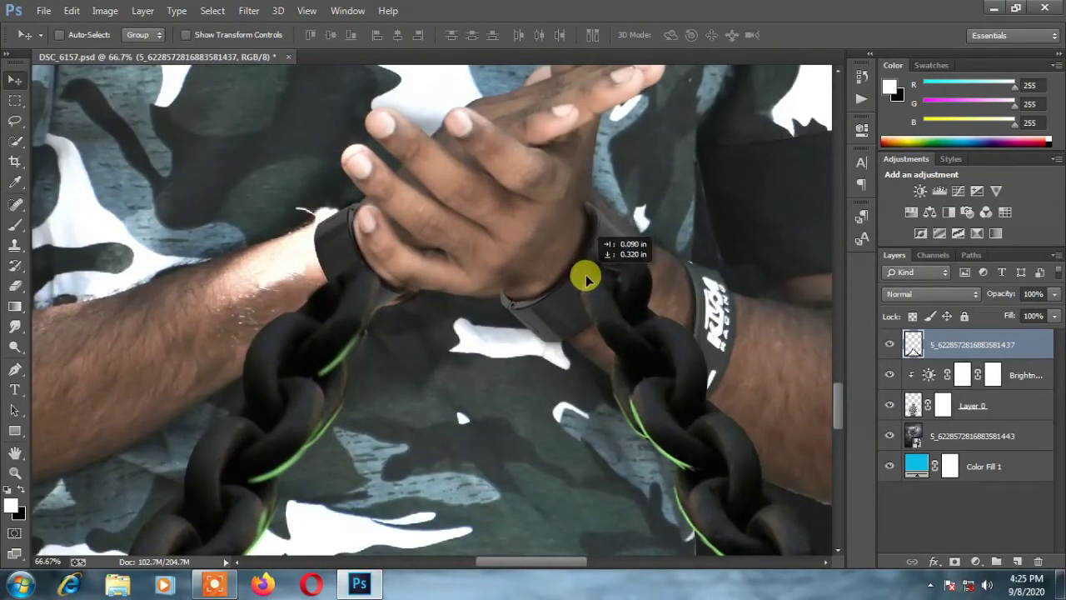
pyautogui.moveTo(583, 278); pyautogui.dragTo(585, 277)
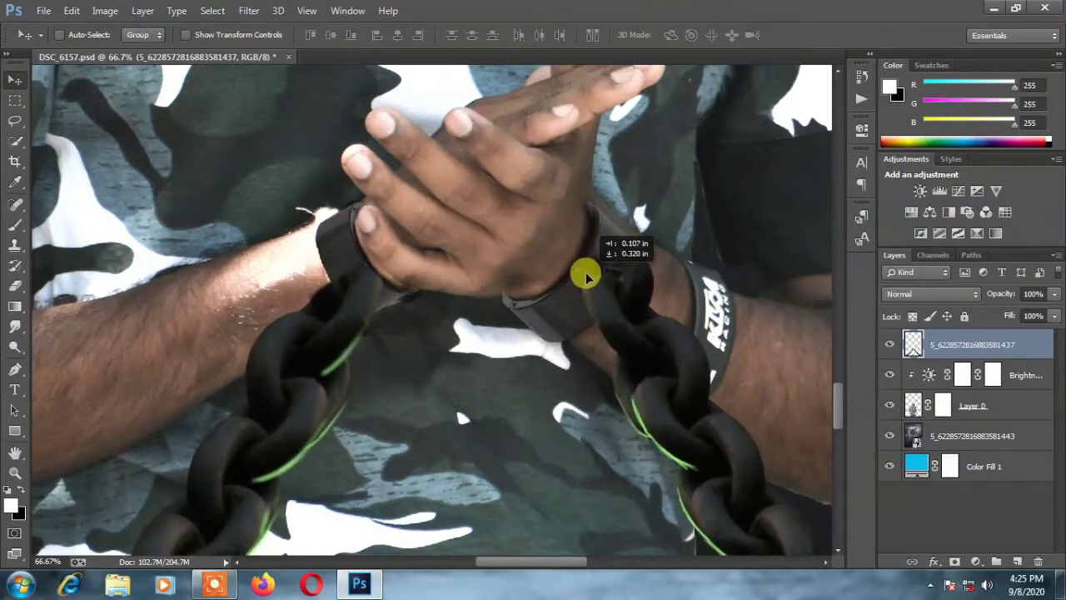
# - Warp the chain layer so its cuffs bend around both wrists
pyautogui.hotkey('ctrl', 't')
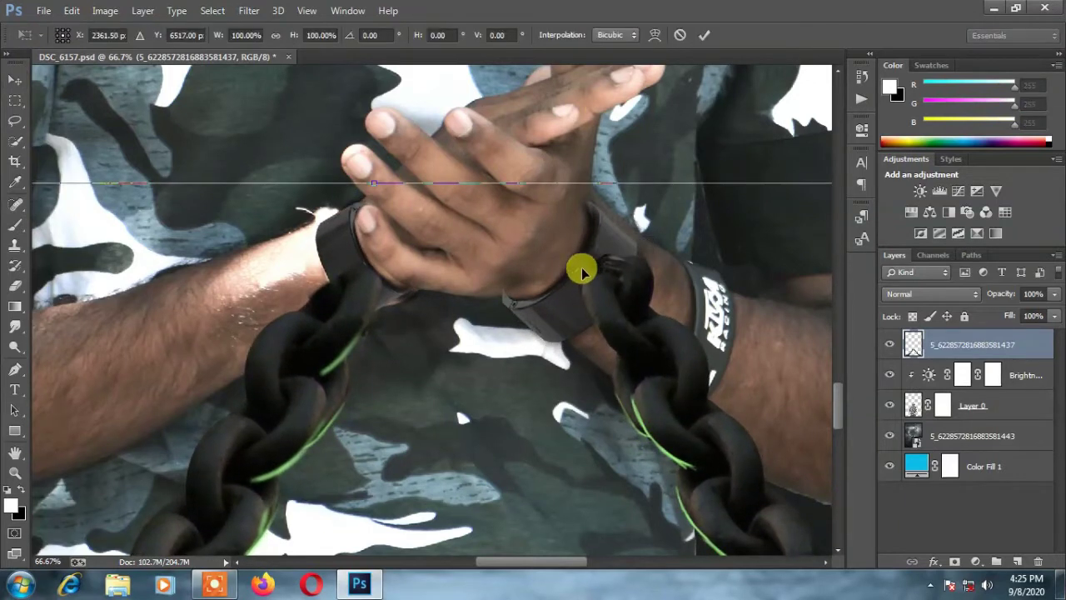
pyautogui.click(655, 34)
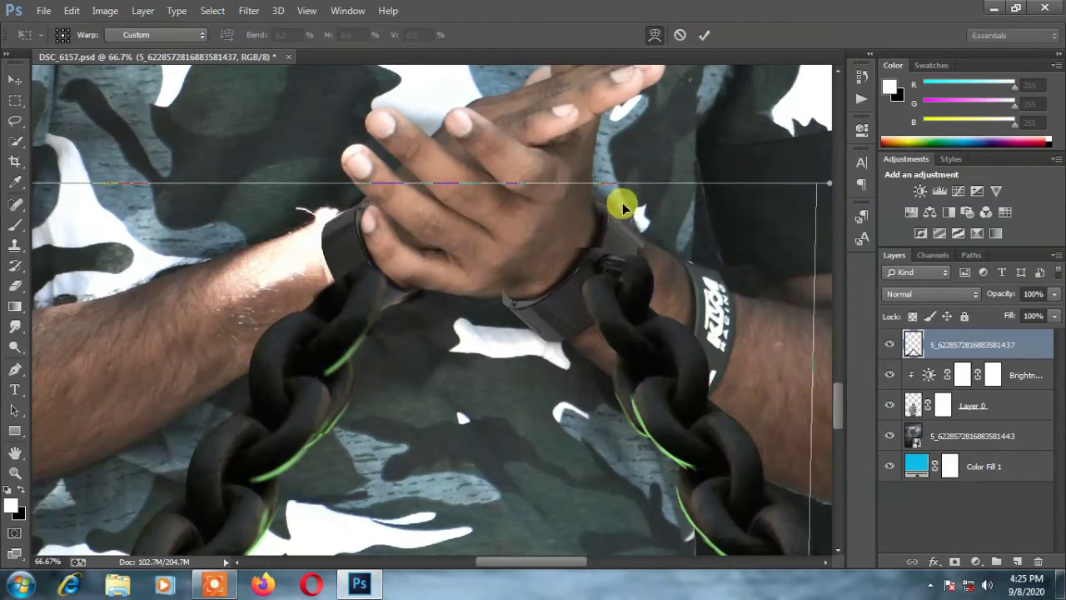
pyautogui.moveTo(616, 207); pyautogui.dragTo(626, 206)
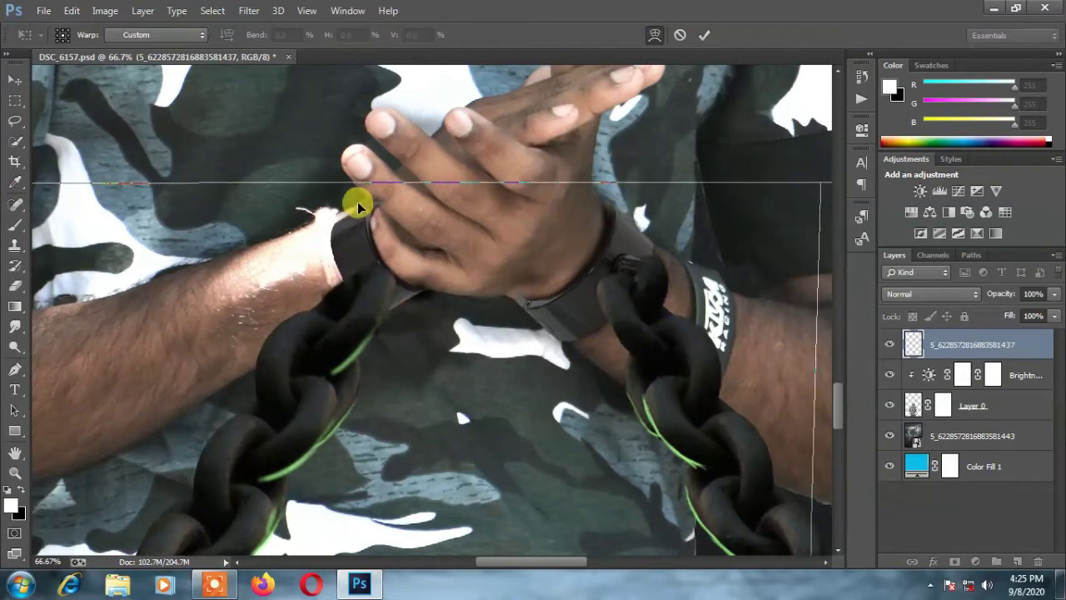
pyautogui.moveTo(358, 207); pyautogui.dragTo(344, 204)
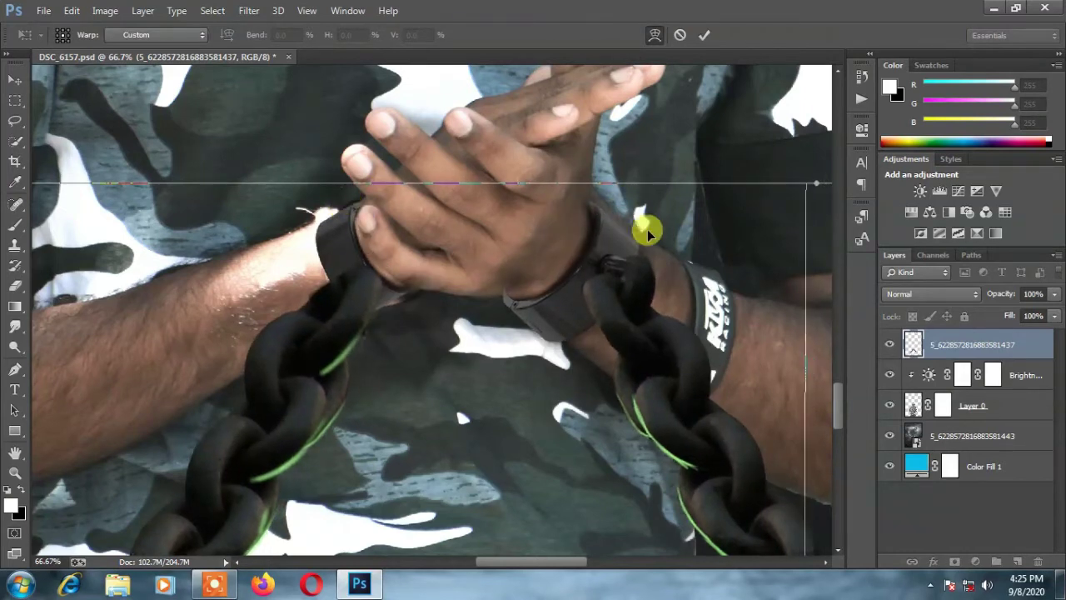
pyautogui.moveTo(575, 561); pyautogui.dragTo(590, 559)
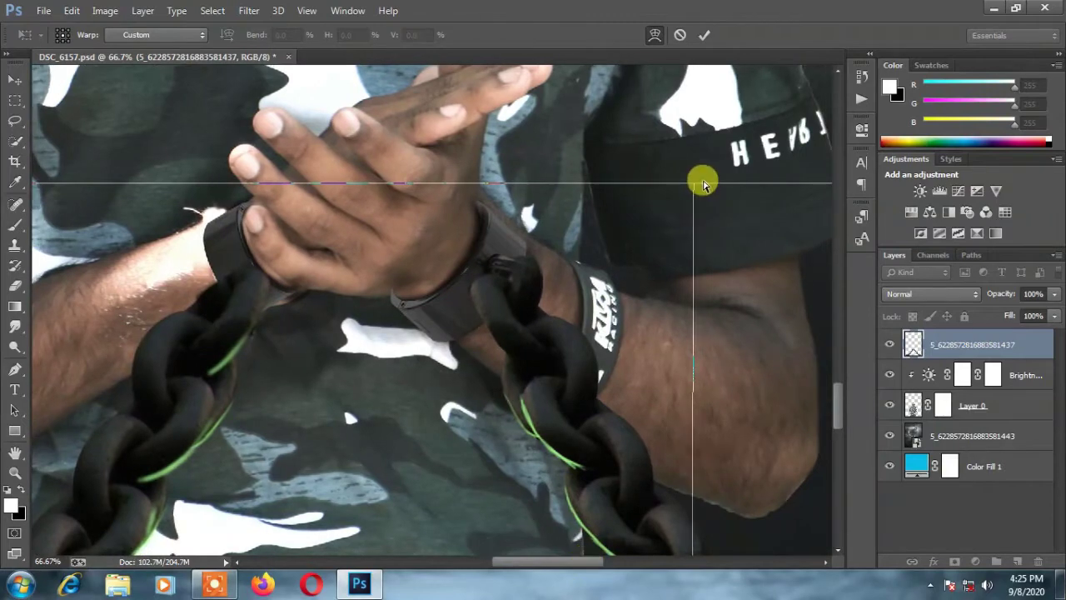
pyautogui.moveTo(702, 183); pyautogui.dragTo(737, 180)
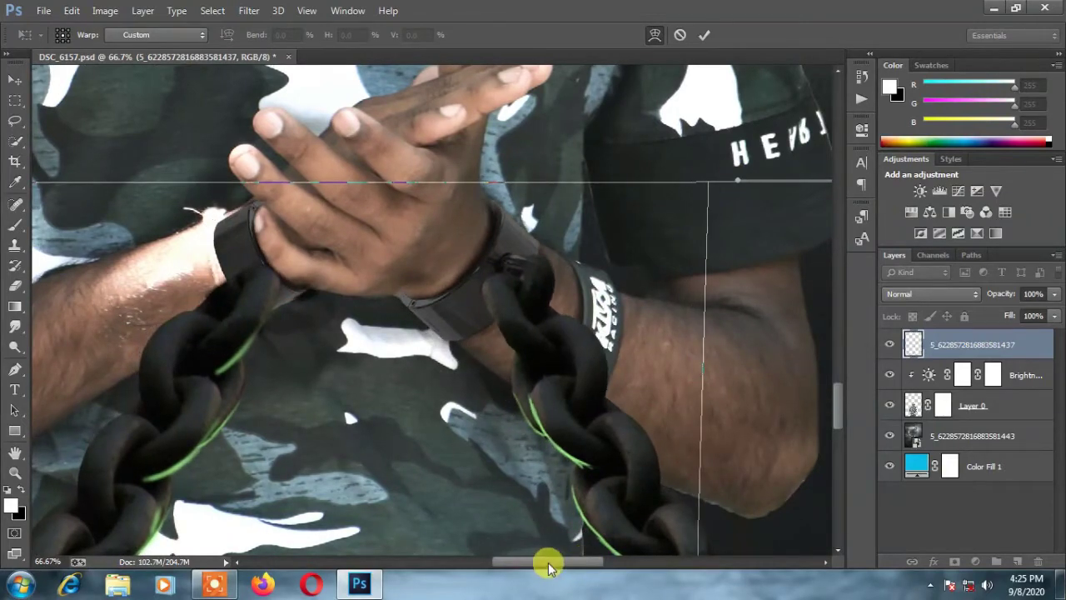
pyautogui.moveTo(548, 567); pyautogui.dragTo(501, 563)
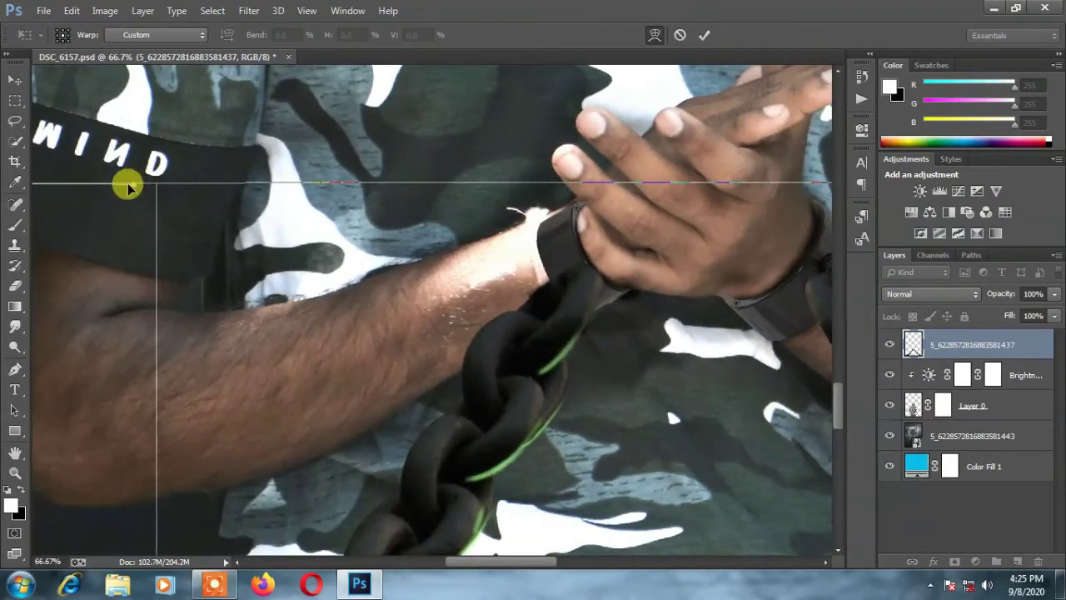
pyautogui.moveTo(127, 187); pyautogui.dragTo(100, 190)
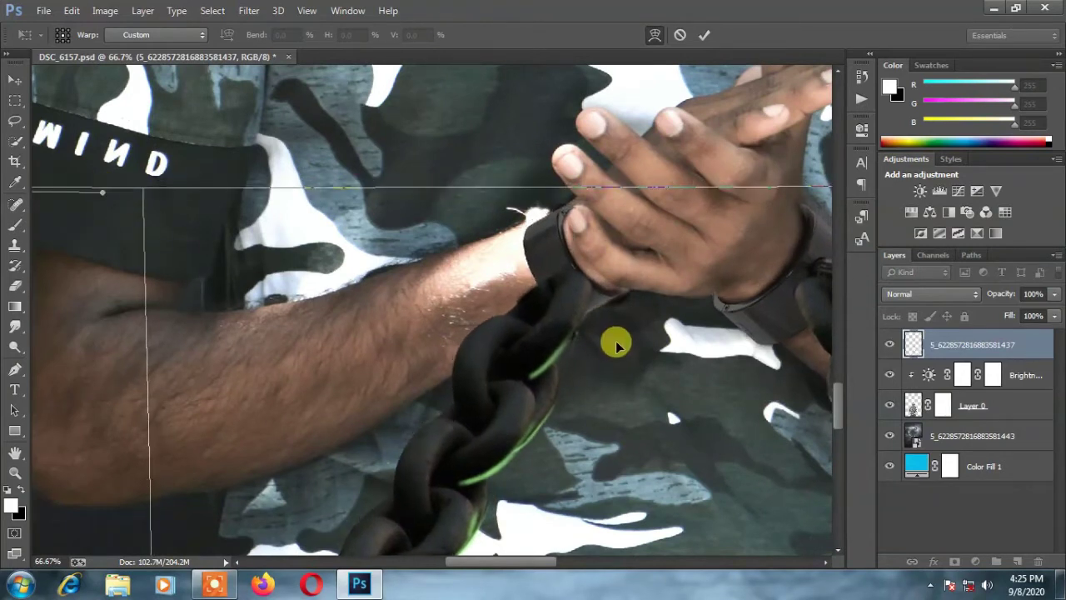
pyautogui.moveTo(617, 343); pyautogui.dragTo(606, 344)
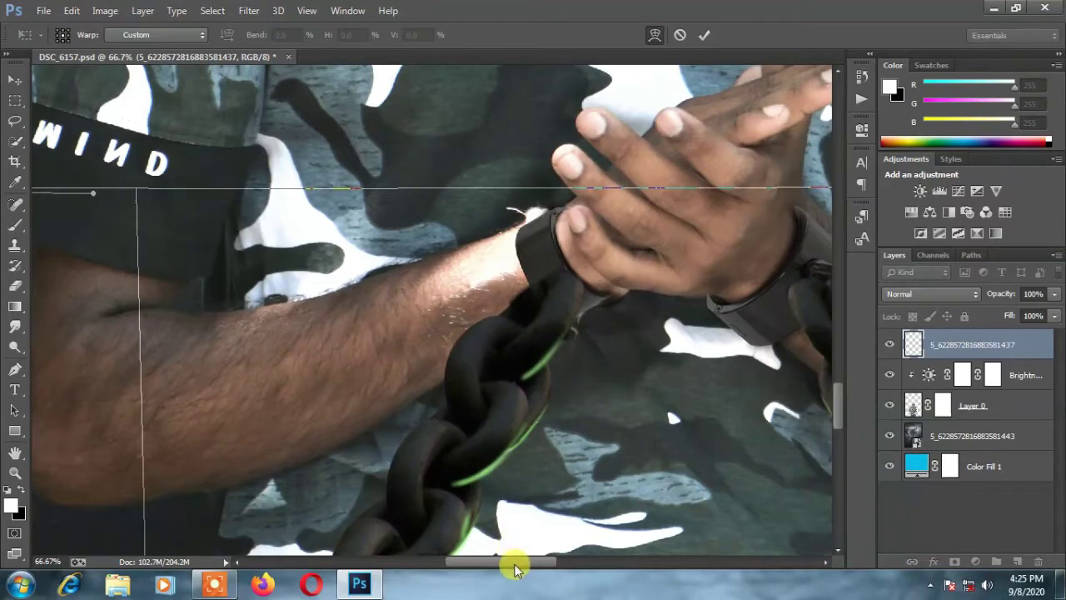
pyautogui.moveTo(514, 569); pyautogui.dragTo(560, 569)
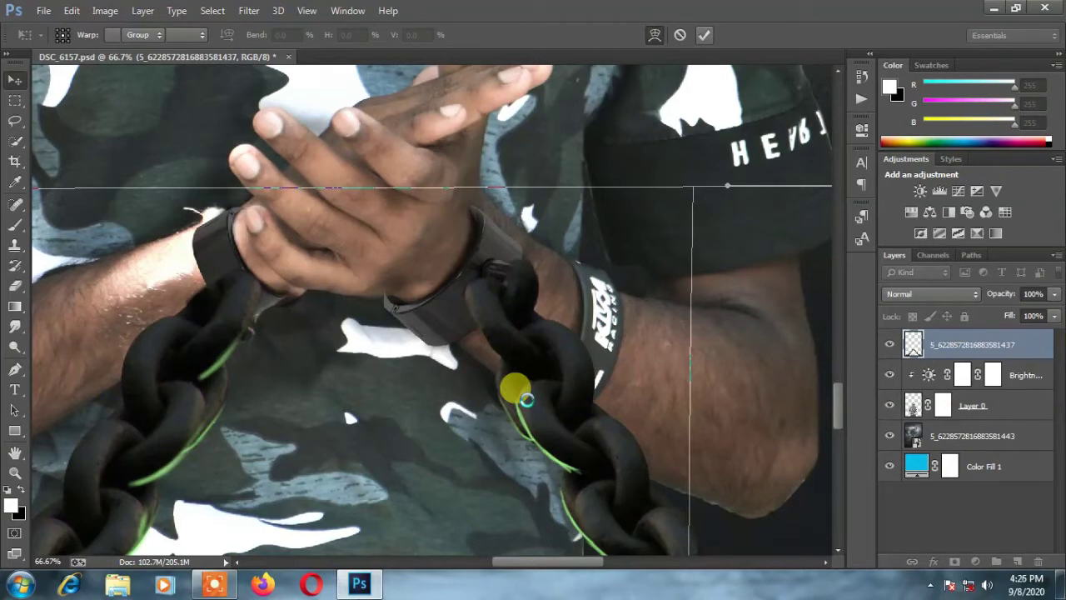
pyautogui.doubleClick(526, 400)
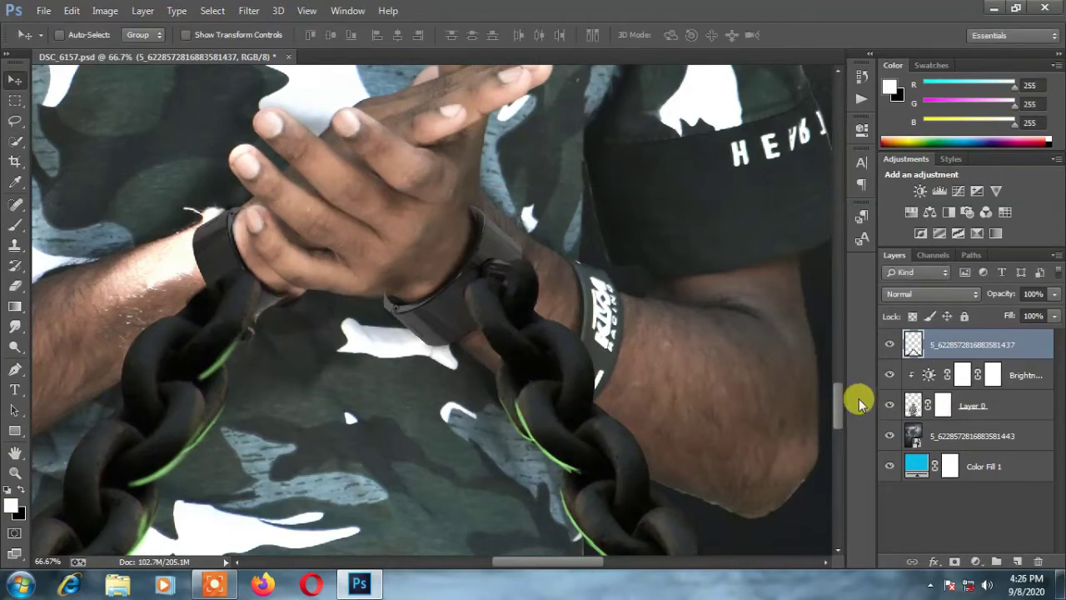
# - Duplicate the chain layer, mask it to the right cuff, and place it beneath the original
pyautogui.hotkey('ctrl', 'j')
pyautogui.click(15, 100)
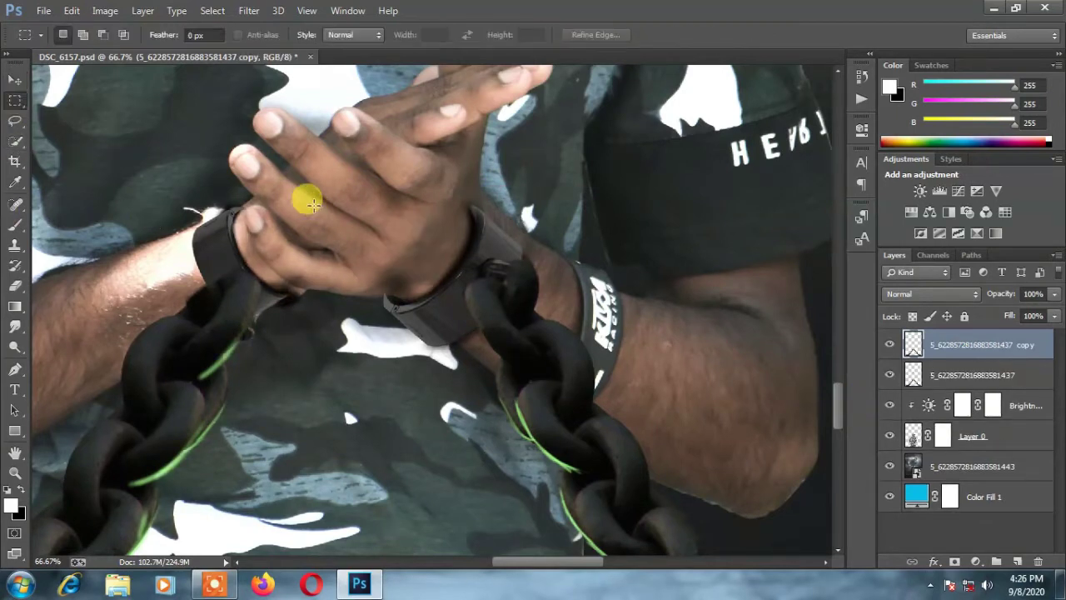
pyautogui.moveTo(314, 205); pyautogui.dragTo(579, 372)
pyautogui.click(954, 562)
pyautogui.rightClick(939, 342)
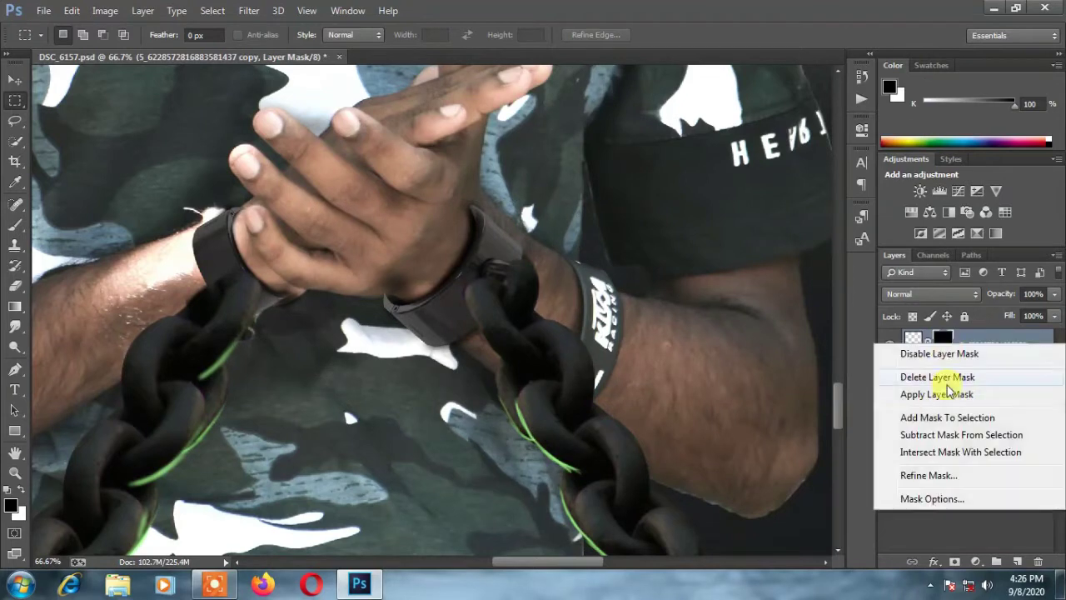
pyautogui.click(945, 394)
pyautogui.click(15, 80)
pyautogui.moveTo(911, 342); pyautogui.dragTo(941, 383)
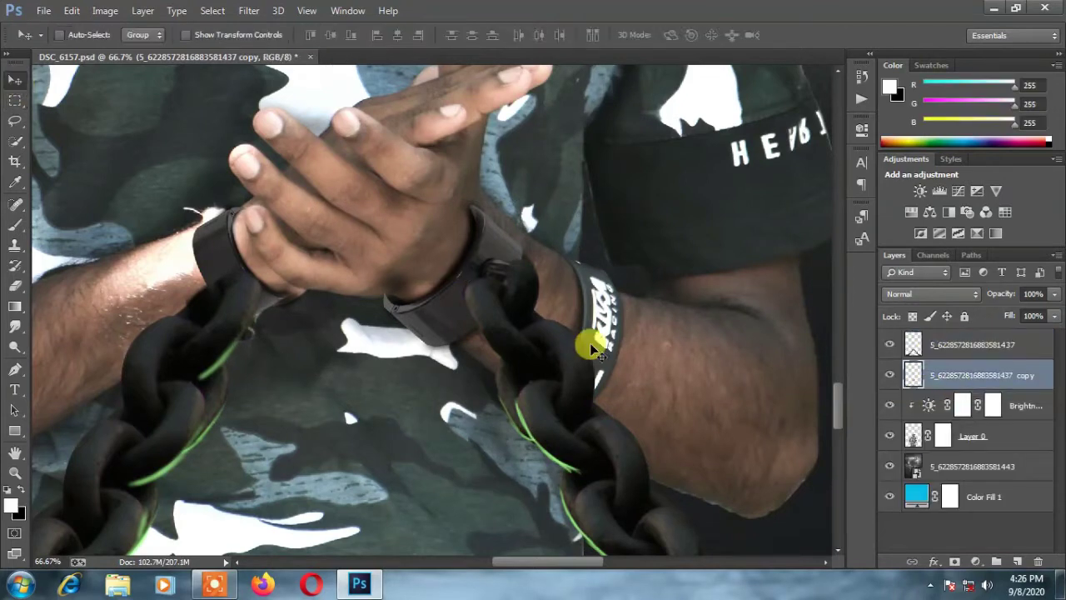
pyautogui.moveTo(484, 285); pyautogui.dragTo(496, 277)
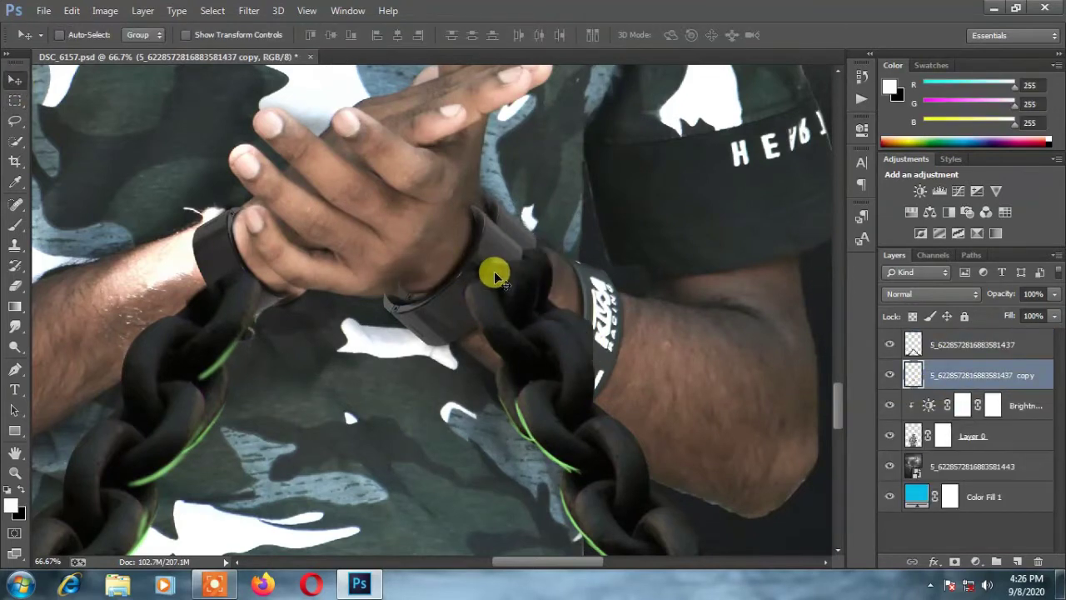
# - Warp the cuff copy twice so it wraps snugly around the right wrist
pyautogui.hotkey('ctrl', 't')
pyautogui.click(683, 33)
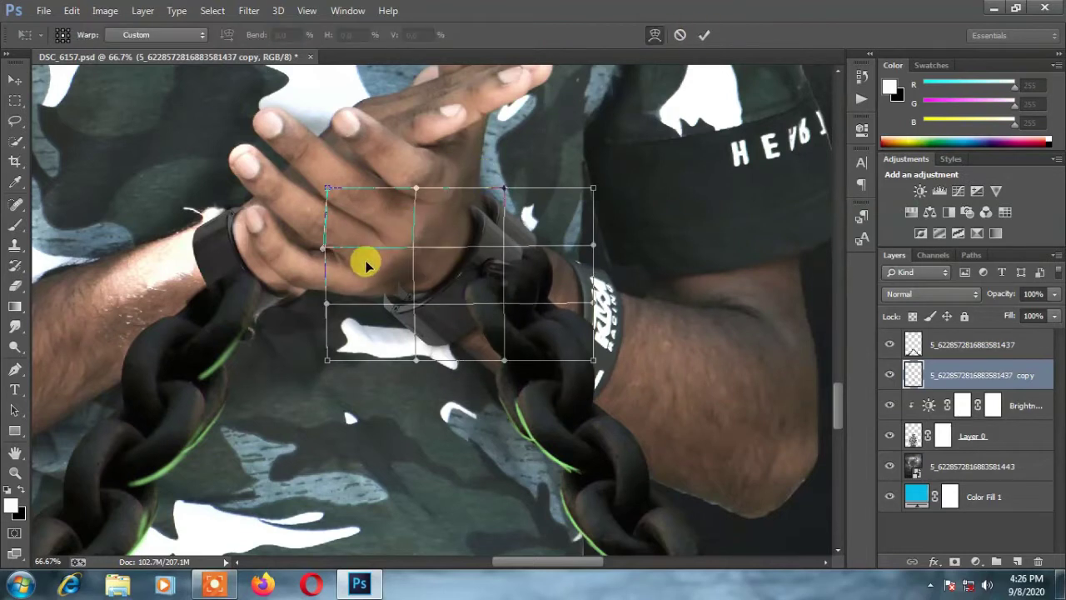
pyautogui.moveTo(366, 265); pyautogui.dragTo(369, 272)
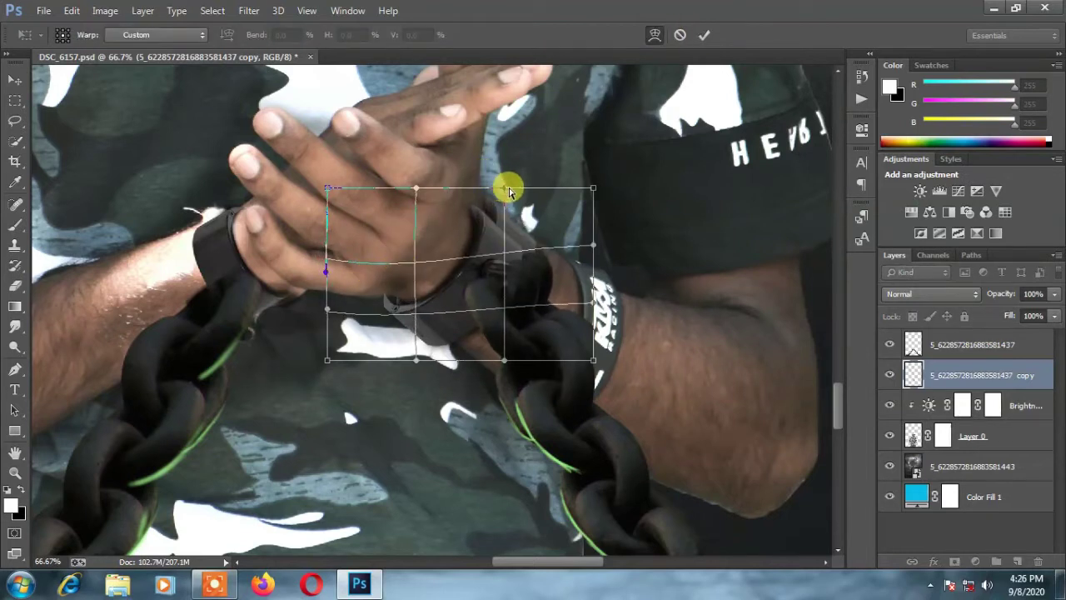
pyautogui.click(703, 36)
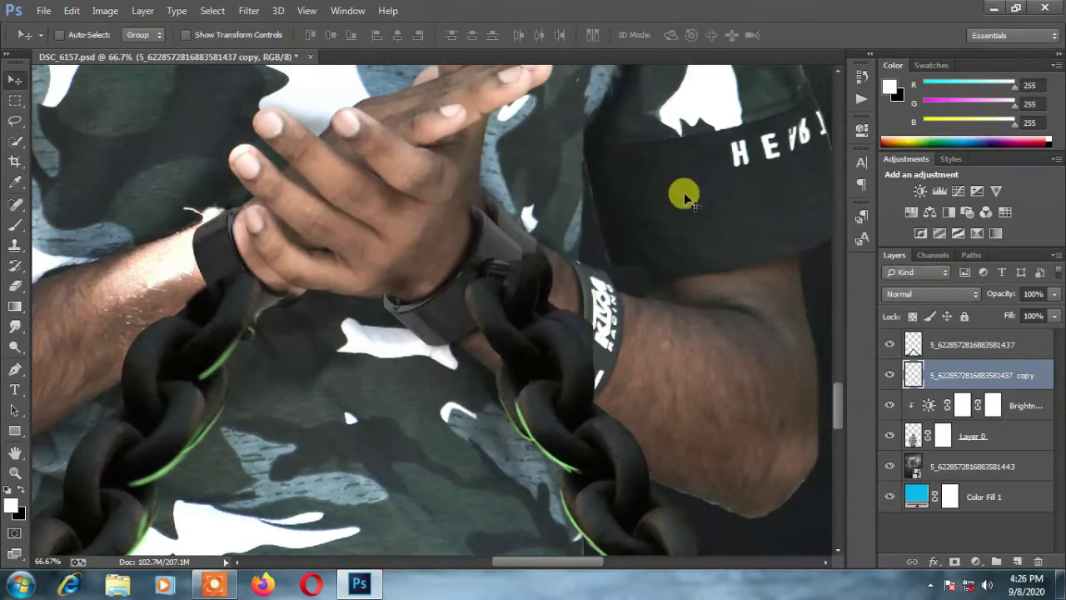
pyautogui.hotkey('ctrl', 't')
pyautogui.click(653, 35)
pyautogui.moveTo(584, 328)
pyautogui.mouseDown()
pyautogui.moveTo(571, 314)
pyautogui.moveTo(588, 241)
pyautogui.mouseUp()
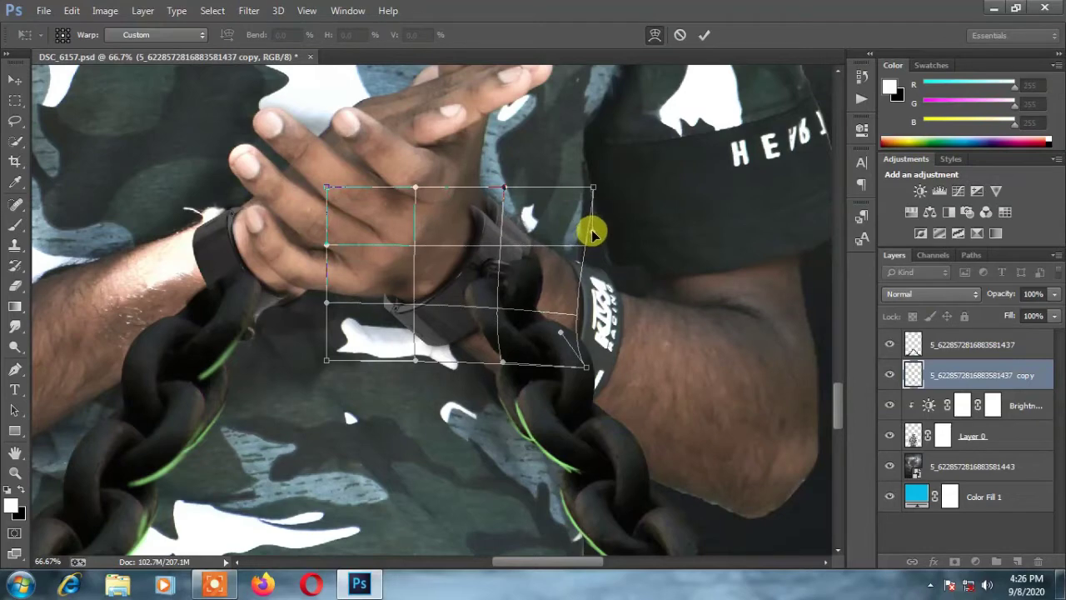
pyautogui.click(704, 35)
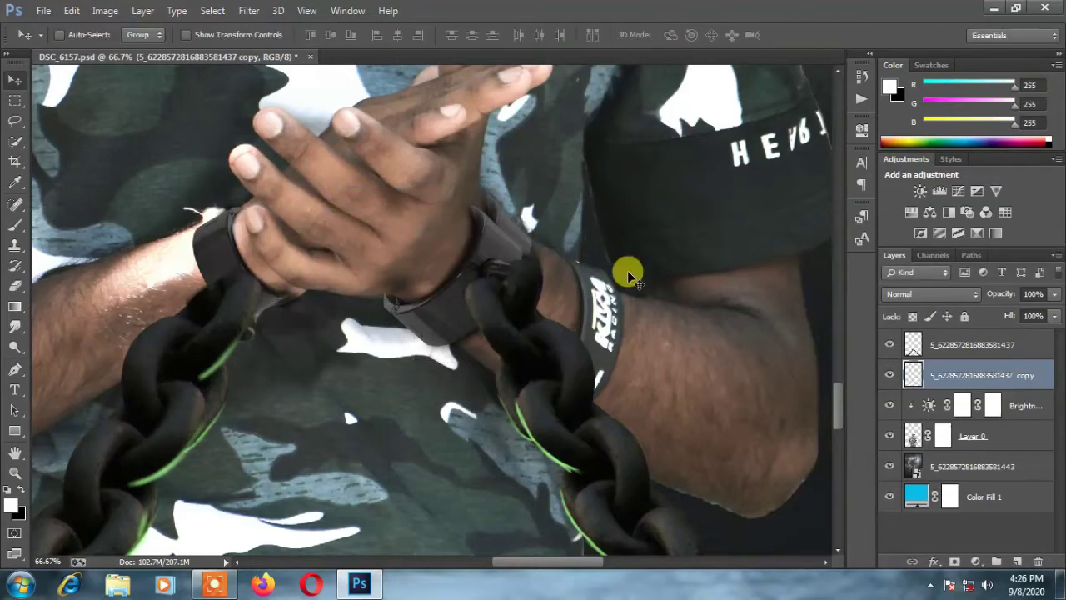
pyautogui.hotkey('ctrl', '+')
pyautogui.hotkey('ctrl', '+')
# - Add a layer mask to the top chain layer and set a size-29 black brush
pyautogui.hotkey('alt', ']')
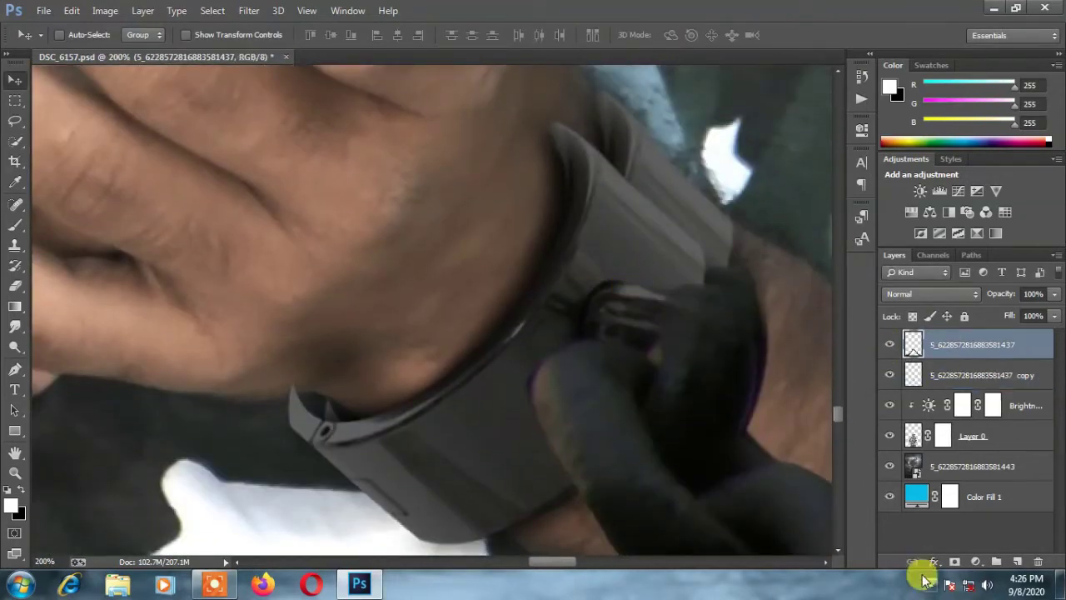
pyautogui.click(954, 561)
pyautogui.click(15, 224)
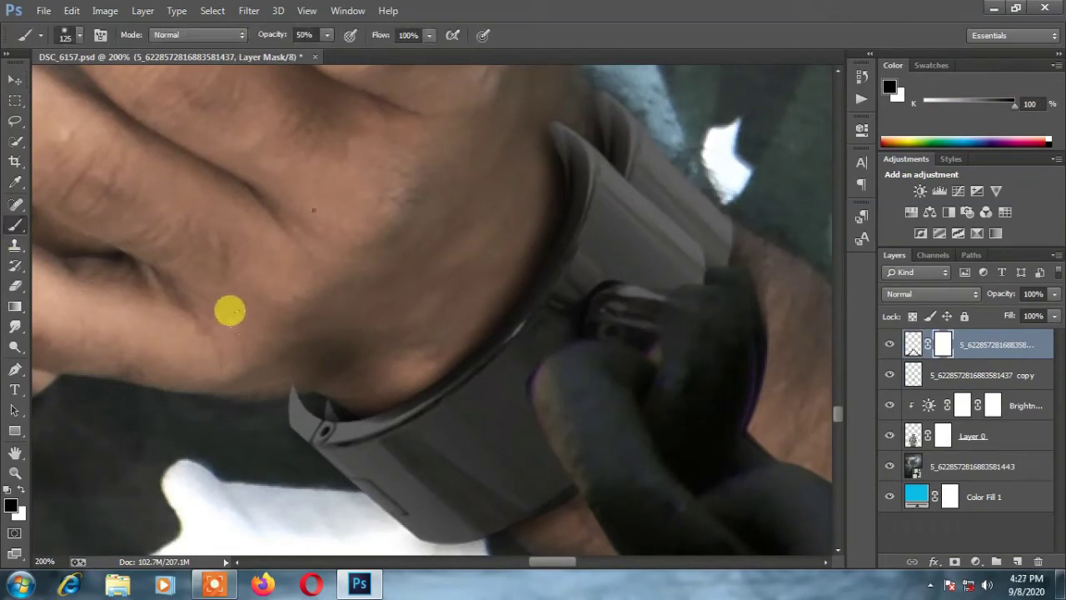
pyautogui.rightClick(230, 310)
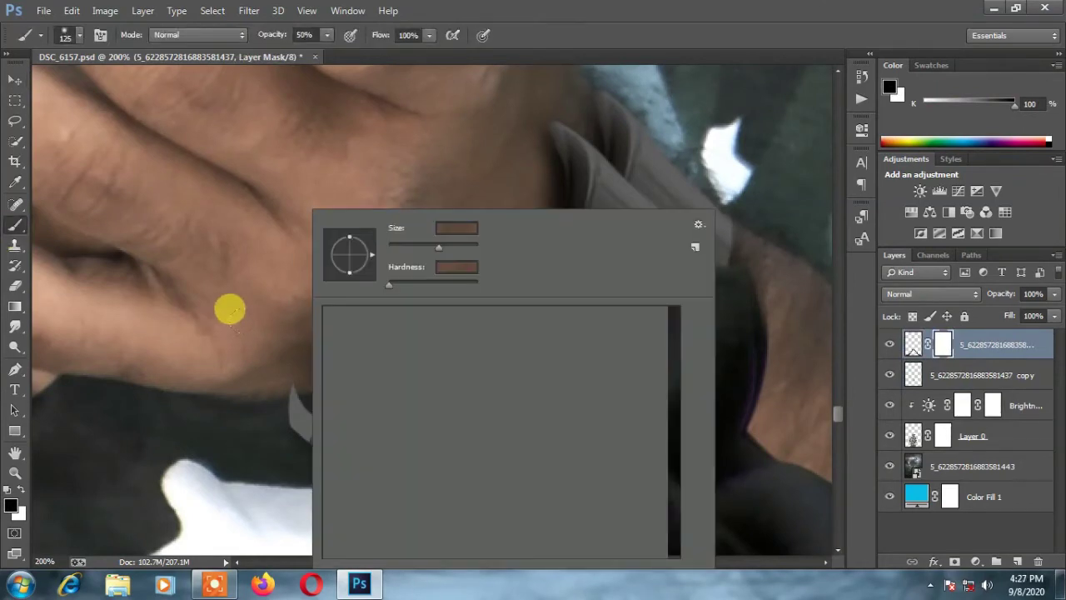
pyautogui.moveTo(439, 248); pyautogui.dragTo(404, 242)
pyautogui.click(576, 111)
# - Paint out the strap edges near the knuckles and the lower strap end
pyautogui.moveTo(566, 114)
pyautogui.mouseDown()
pyautogui.moveTo(537, 185)
pyautogui.moveTo(545, 204)
pyautogui.mouseUp()
pyautogui.moveTo(537, 104); pyautogui.dragTo(552, 172)
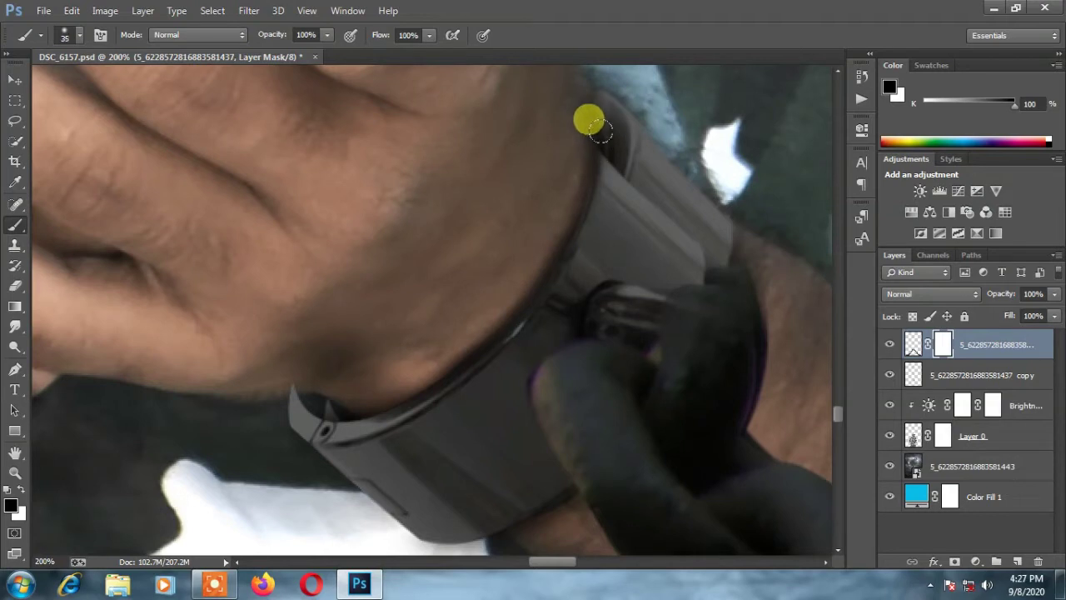
pyautogui.press(']')
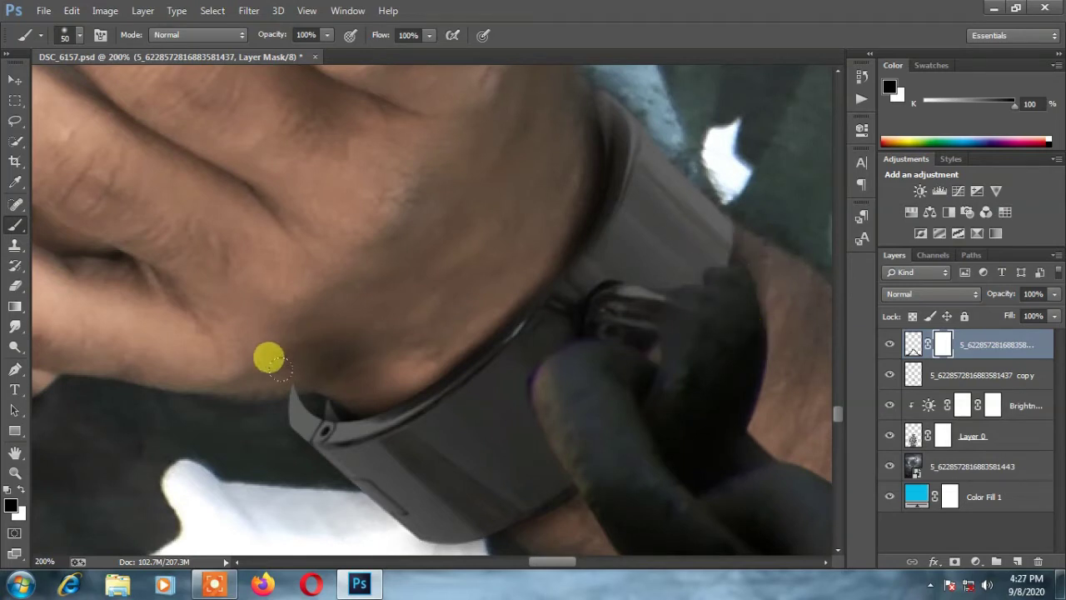
pyautogui.moveTo(268, 359)
pyautogui.mouseDown()
pyautogui.moveTo(269, 429)
pyautogui.moveTo(324, 479)
pyautogui.moveTo(352, 481)
pyautogui.moveTo(454, 549)
pyautogui.moveTo(405, 511)
pyautogui.mouseUp()
pyautogui.press('[')
pyautogui.press('[')
pyautogui.press('[')
pyautogui.press('[')
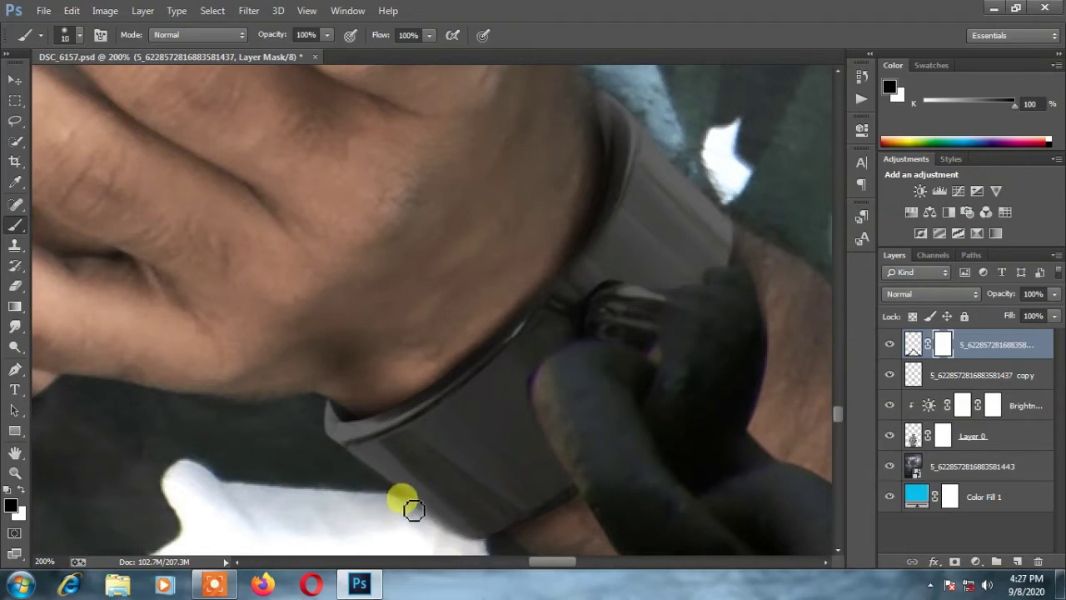
pyautogui.moveTo(457, 542)
pyautogui.mouseDown()
pyautogui.moveTo(413, 506)
pyautogui.moveTo(451, 534)
pyautogui.mouseUp()
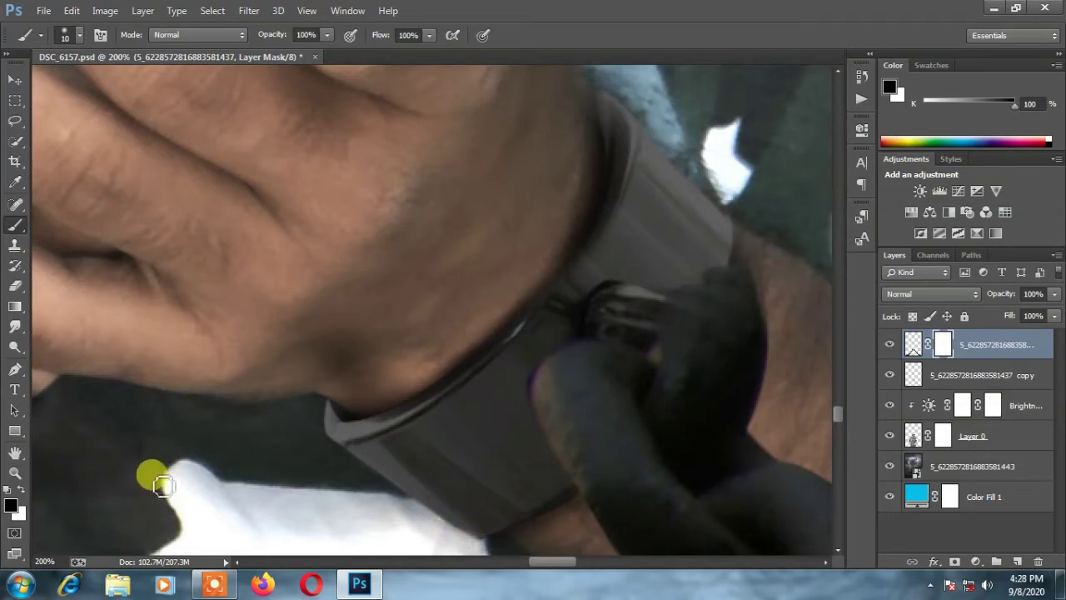
pyautogui.hotkey('ctrl', '-')
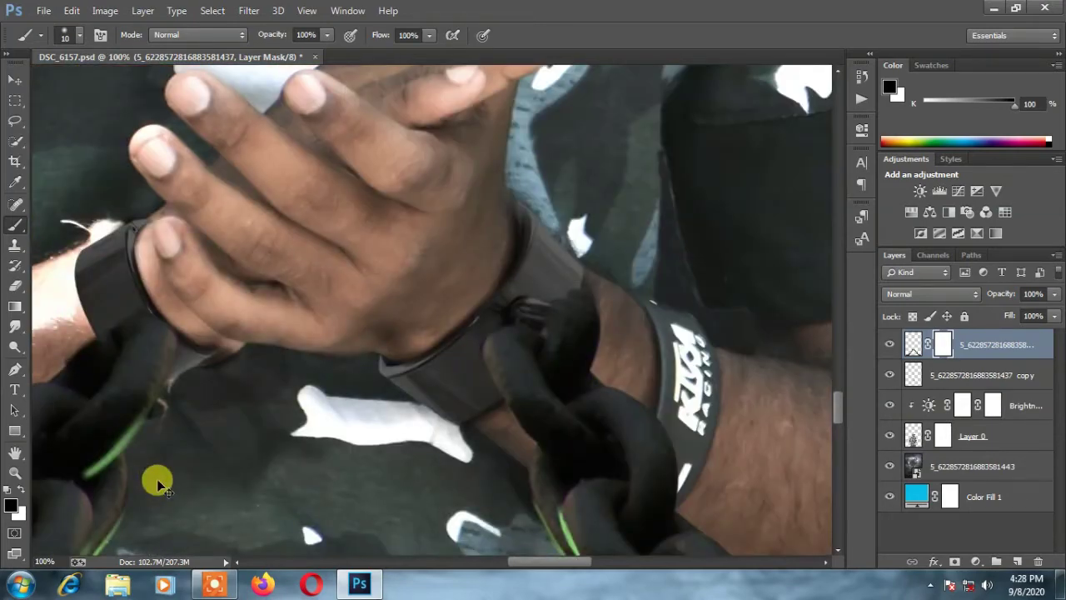
# - Make Layer 0 active and zoom in on the man's elbow
pyautogui.scroll(-2, 158, 483)
pyautogui.scroll(-2, 158, 483)
pyautogui.scroll(-2, 158, 483)
pyautogui.scroll(-1, 158, 483)
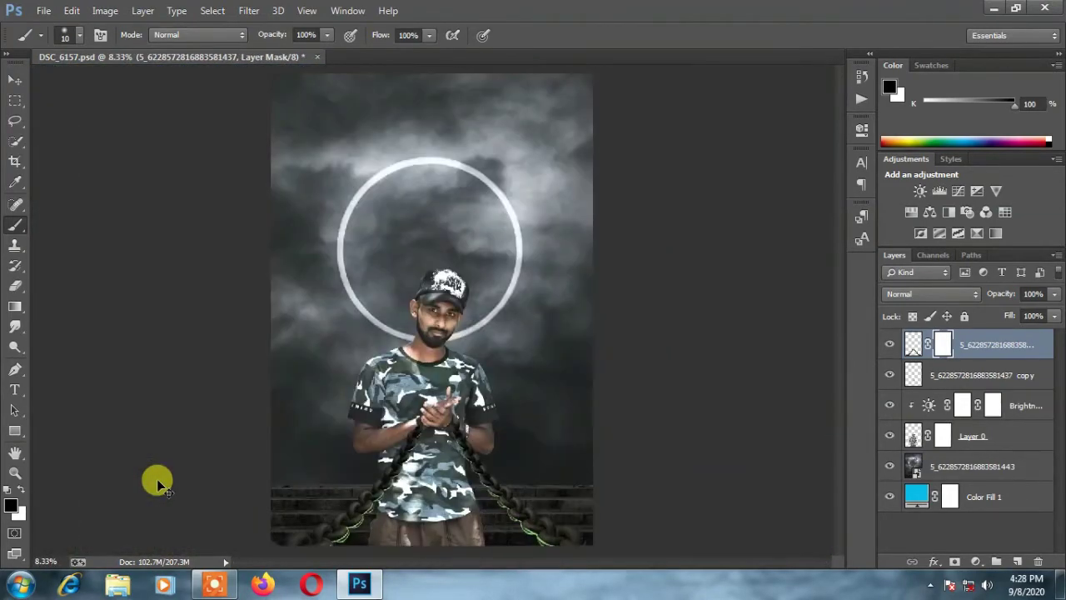
pyautogui.scroll(1, 158, 483)
pyautogui.scroll(1, 158, 483)
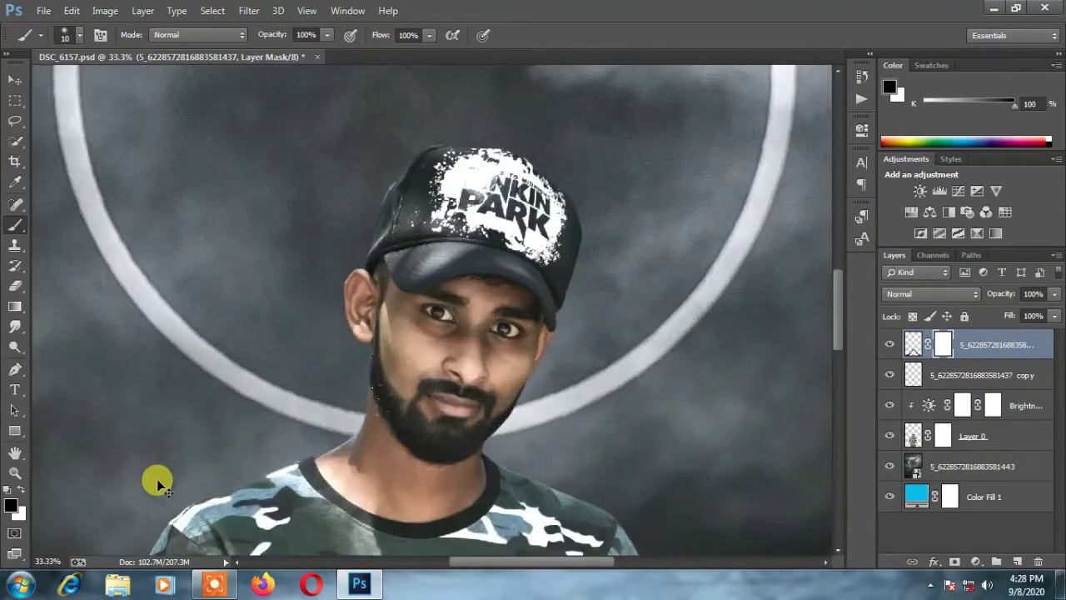
pyautogui.scroll(1, 729, 325)
pyautogui.moveTo(839, 333); pyautogui.dragTo(842, 402)
pyautogui.click(971, 435)
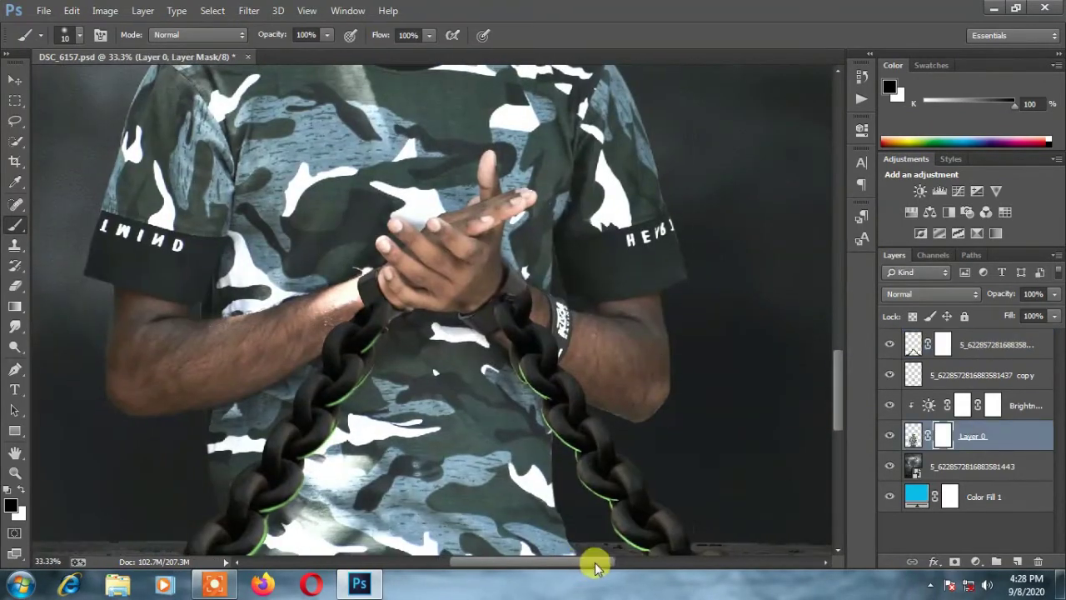
pyautogui.hotkey('ctrl', '+')
# - Paint Layer 0's mask black along the elbow edge with a size-30 brush
pyautogui.click(623, 563)
pyautogui.scroll(-1, 594, 452)
pyautogui.scroll(-1, 447, 414)
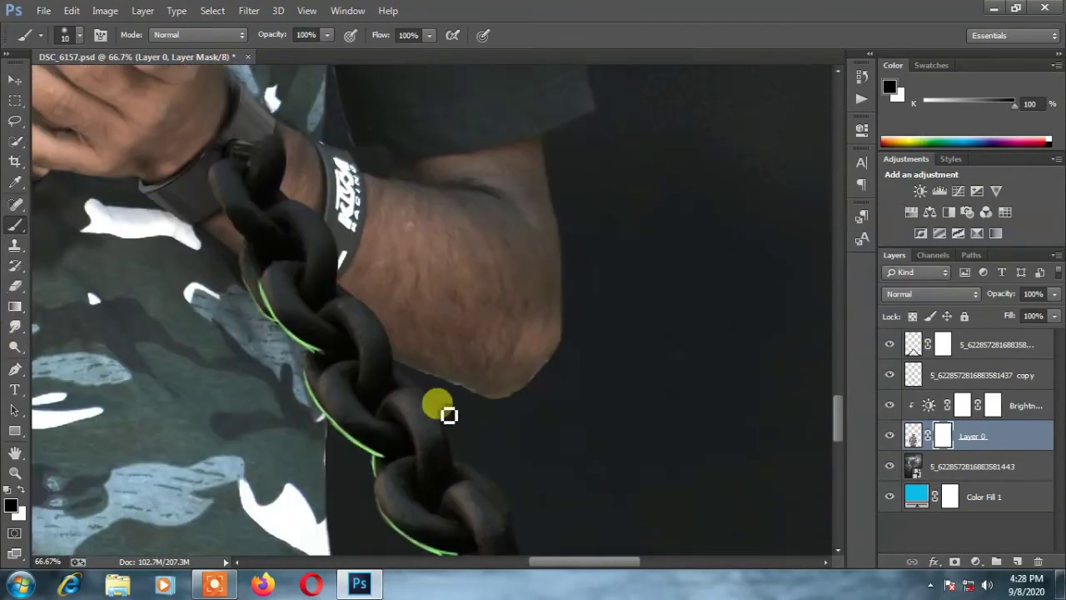
pyautogui.press(']')
pyautogui.press(']')
pyautogui.press(']')
pyautogui.moveTo(405, 375); pyautogui.dragTo(549, 381)
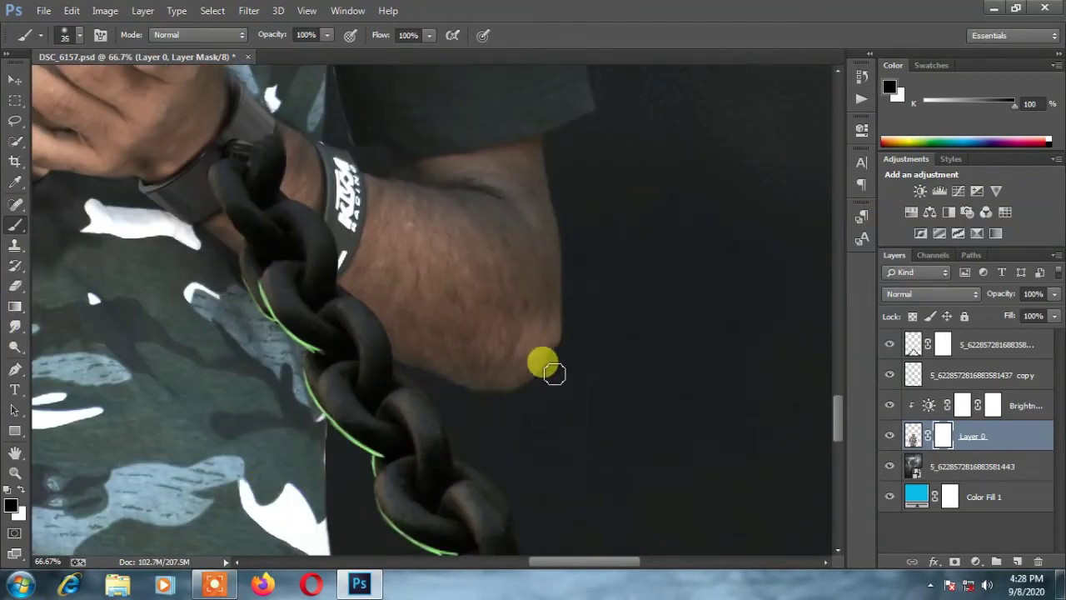
pyautogui.moveTo(550, 380)
pyautogui.mouseDown()
pyautogui.moveTo(571, 309)
pyautogui.moveTo(530, 394)
pyautogui.mouseUp()
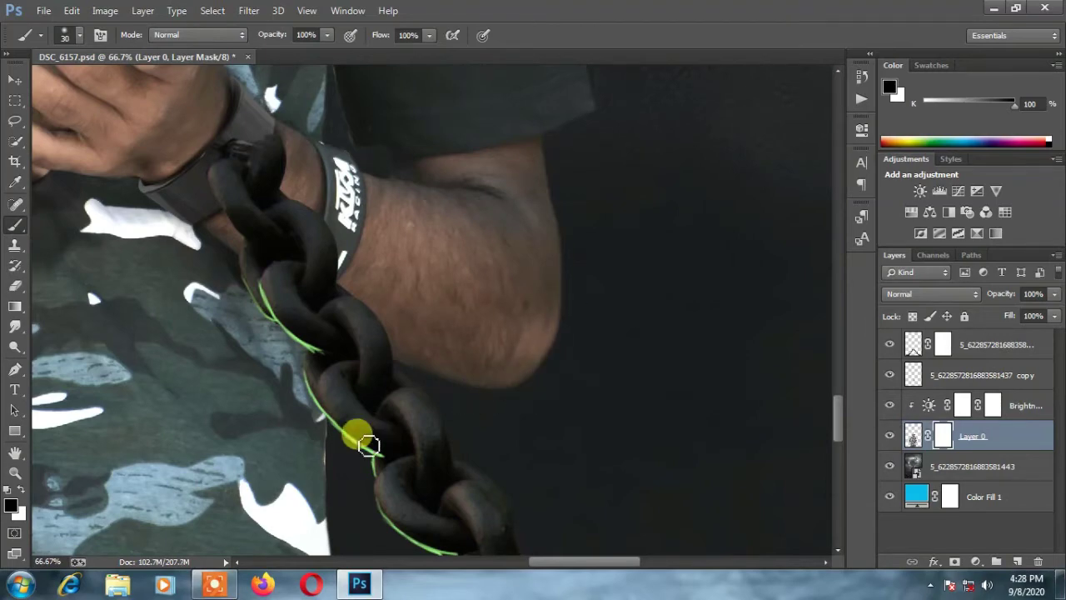
pyautogui.hotkey('ctrl', '-')
pyautogui.hotkey('ctrl', '-')
pyautogui.hotkey('ctrl', '-')
pyautogui.hotkey('ctrl', '-')
pyautogui.hotkey('ctrl', '-')
pyautogui.hotkey('ctrl', '-')
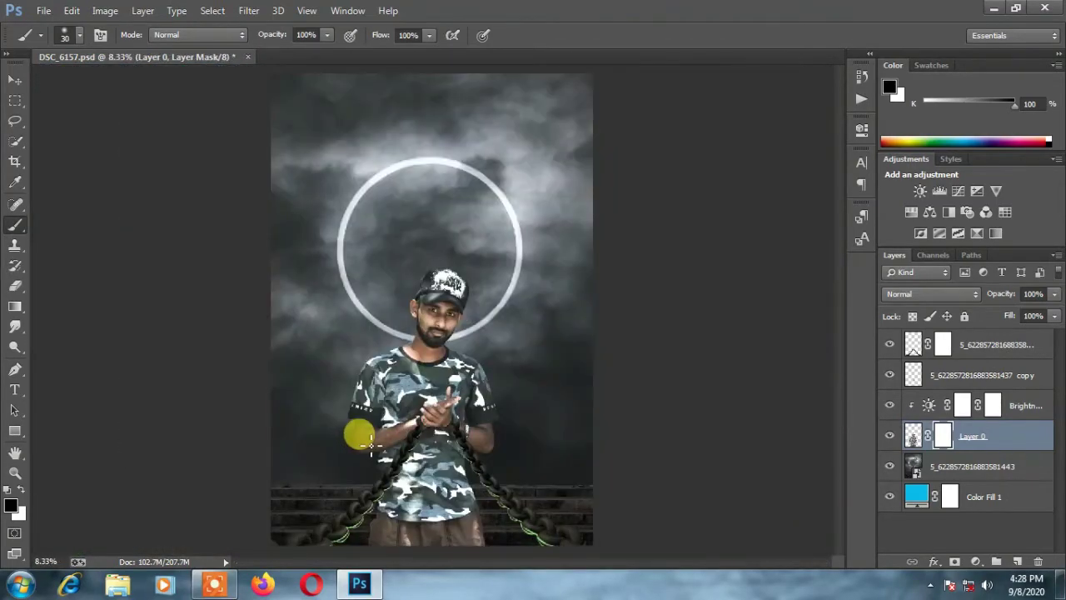
pyautogui.hotkey('ctrl', '-')
# - Place the black wings image into the composition
pyautogui.click(15, 79)
pyautogui.click(46, 10)
pyautogui.click(86, 278)
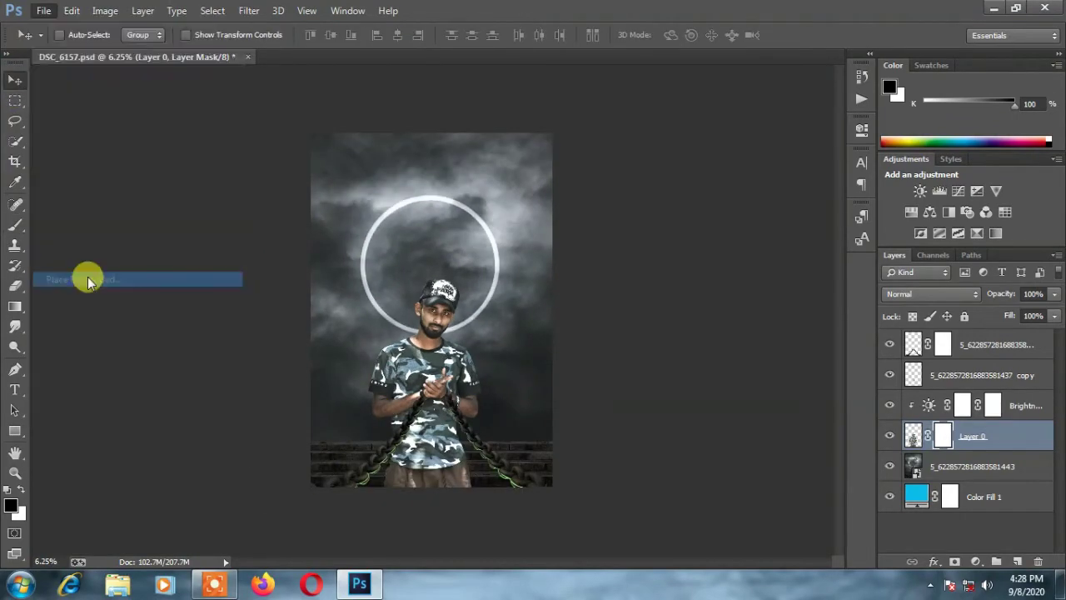
pyautogui.click(697, 125)
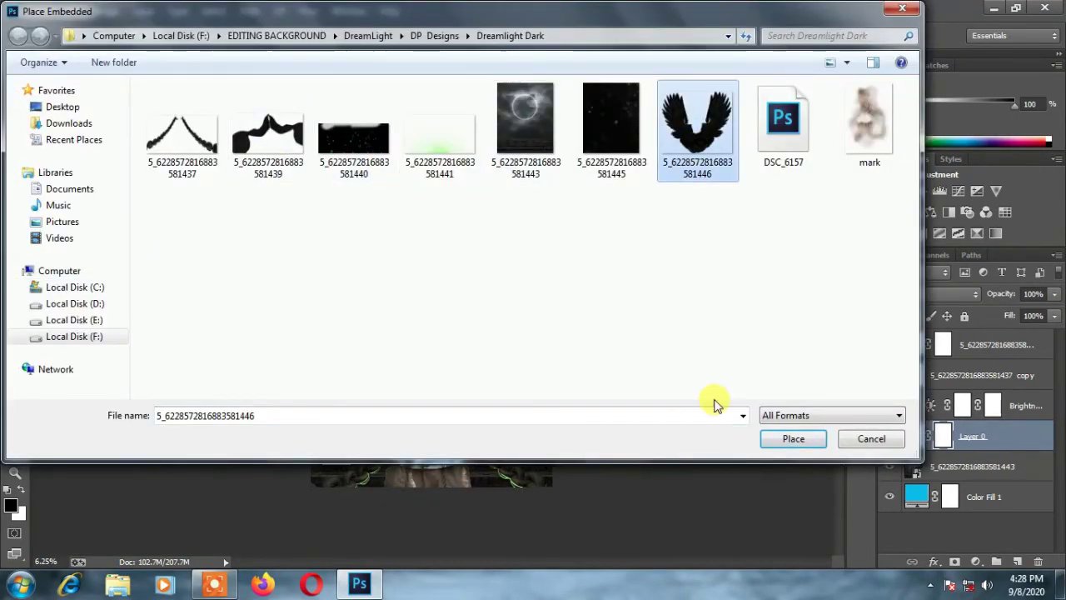
pyautogui.click(787, 440)
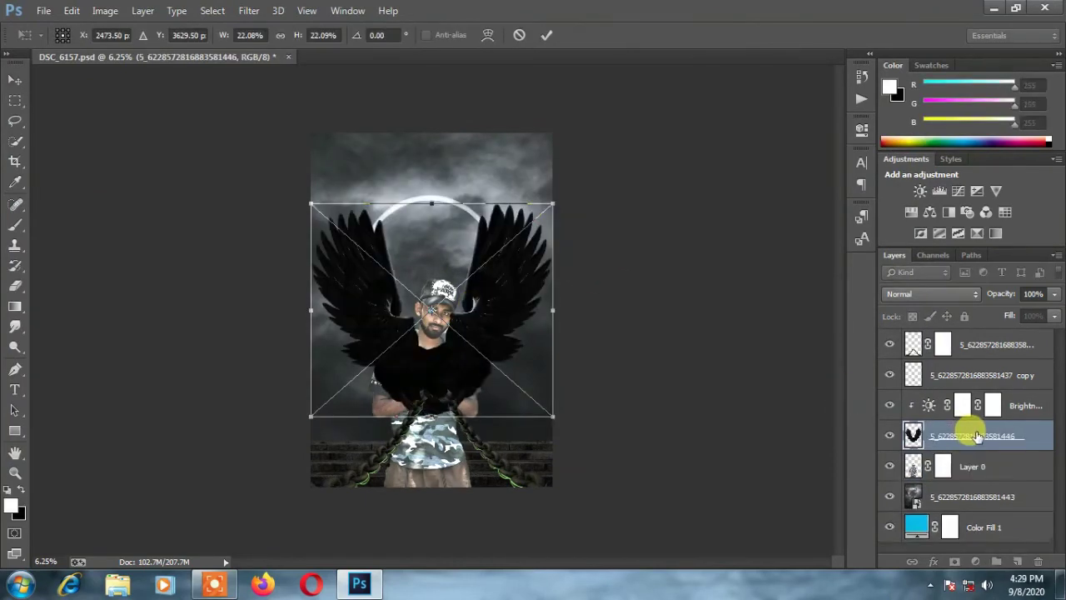
pyautogui.click(547, 35)
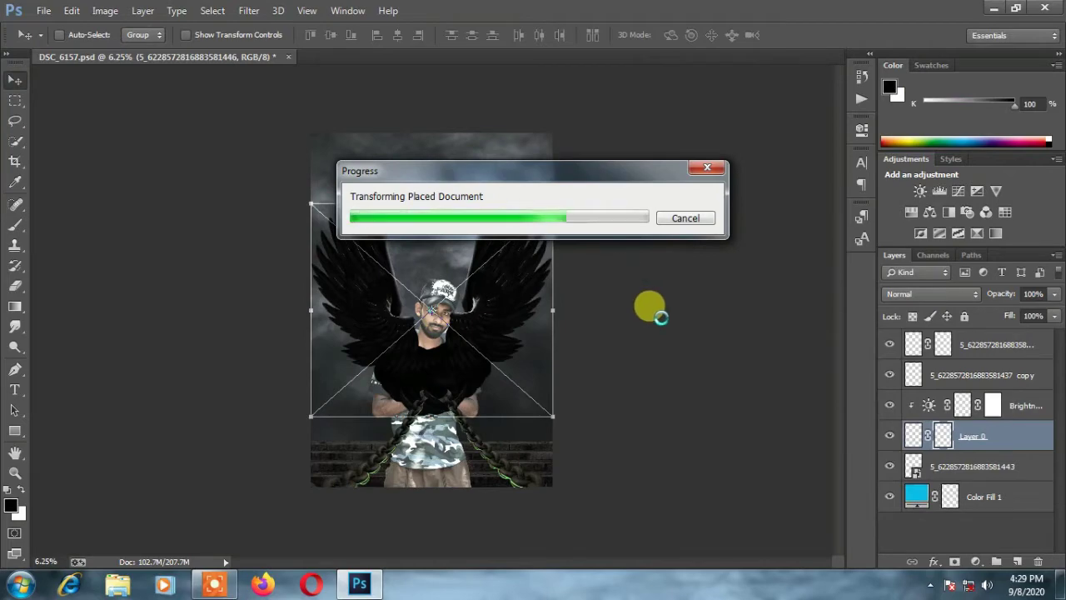
# - Clip the Brightness/Contrast layer to Layer 0
pyautogui.click(957, 473)
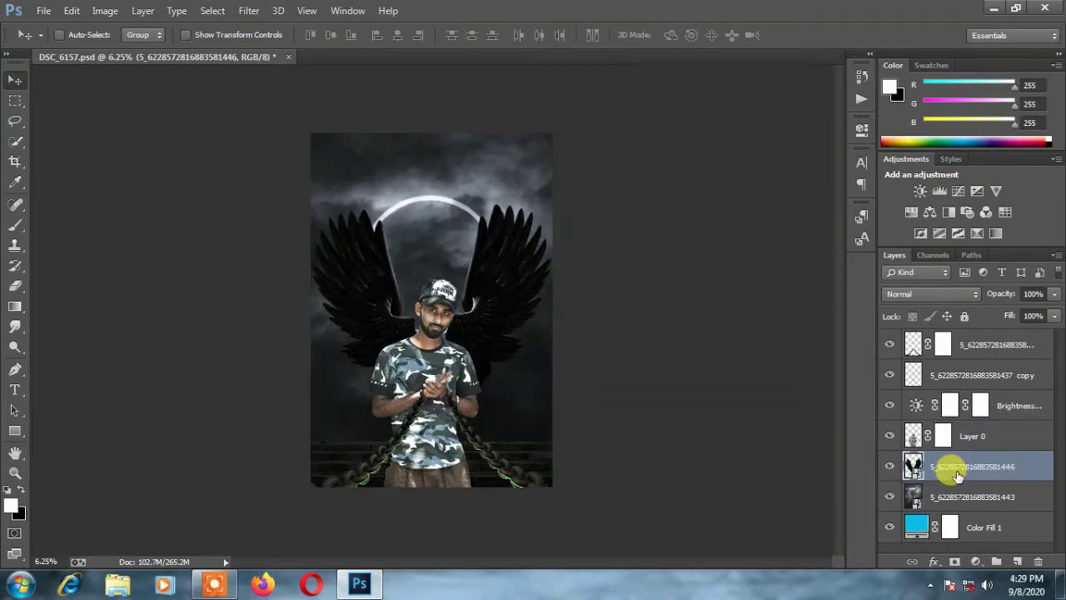
pyautogui.rightClick(916, 405)
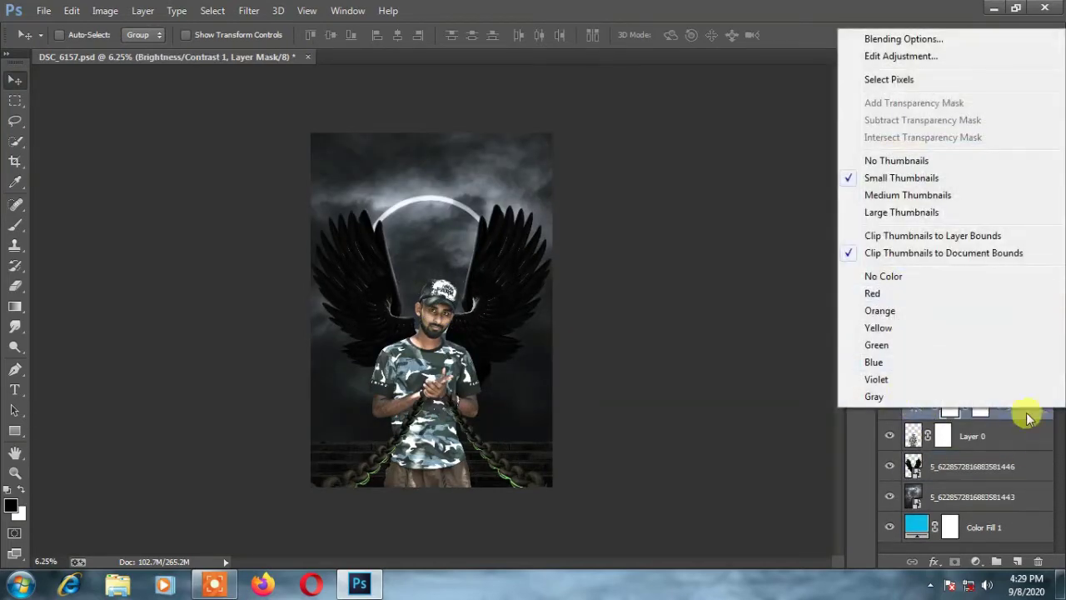
pyautogui.rightClick(917, 390)
pyautogui.click(772, 274)
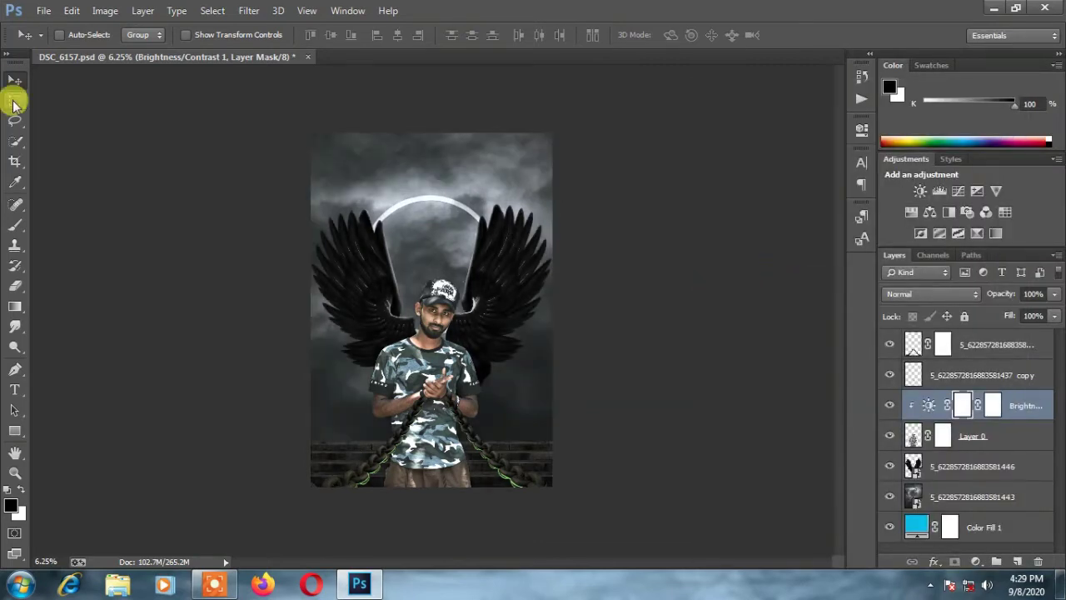
# - Rotate the wings about 1.65° and scale them to about 21.5%
pyautogui.click(948, 473)
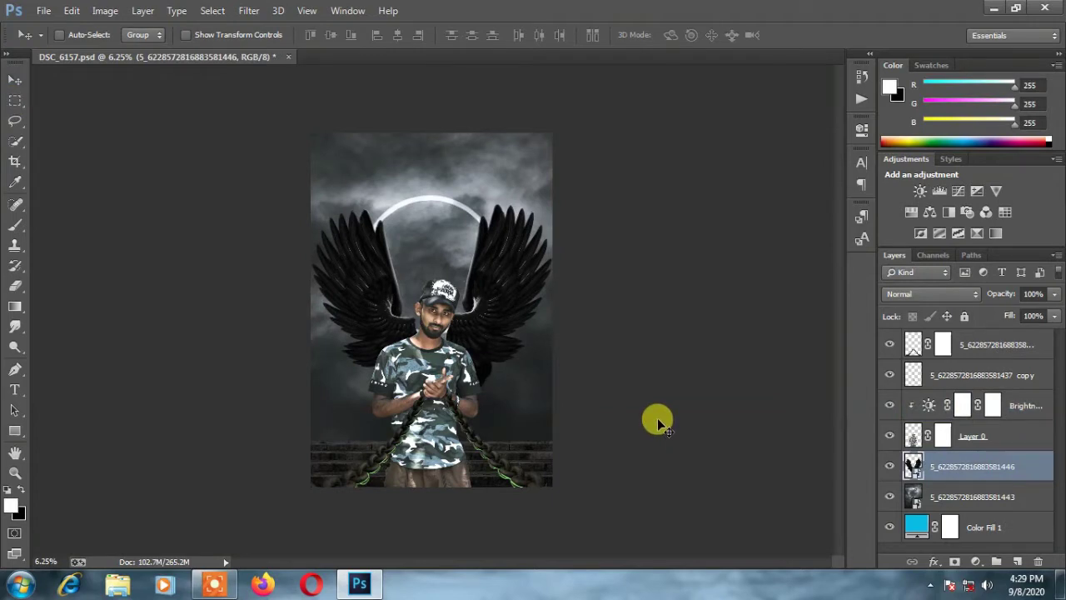
pyautogui.hotkey('ctrl', 't')
pyautogui.moveTo(592, 240); pyautogui.dragTo(558, 346)
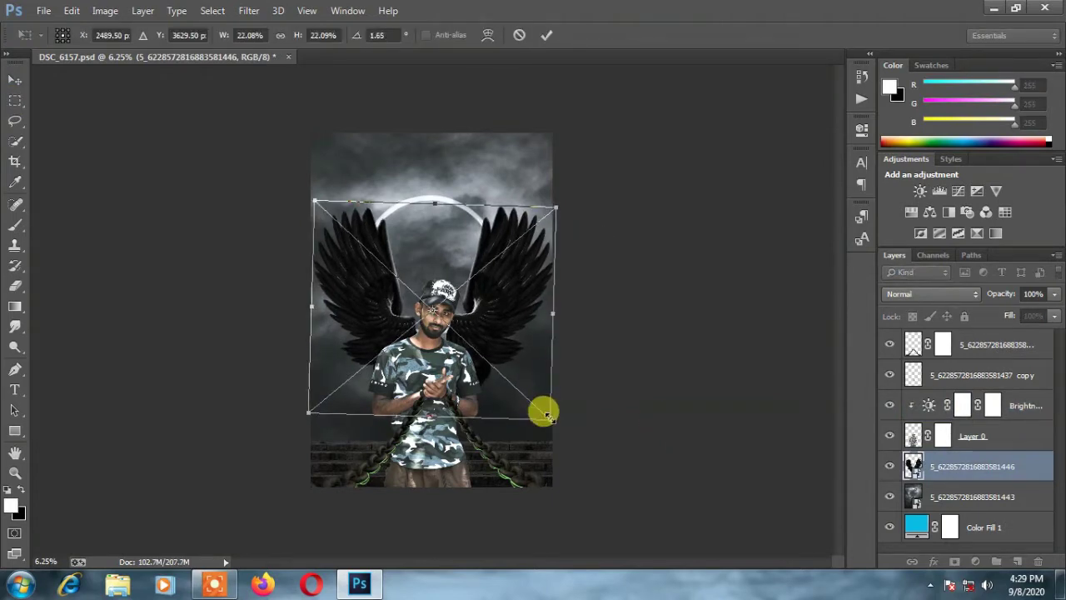
pyautogui.moveTo(543, 412); pyautogui.dragTo(535, 376)
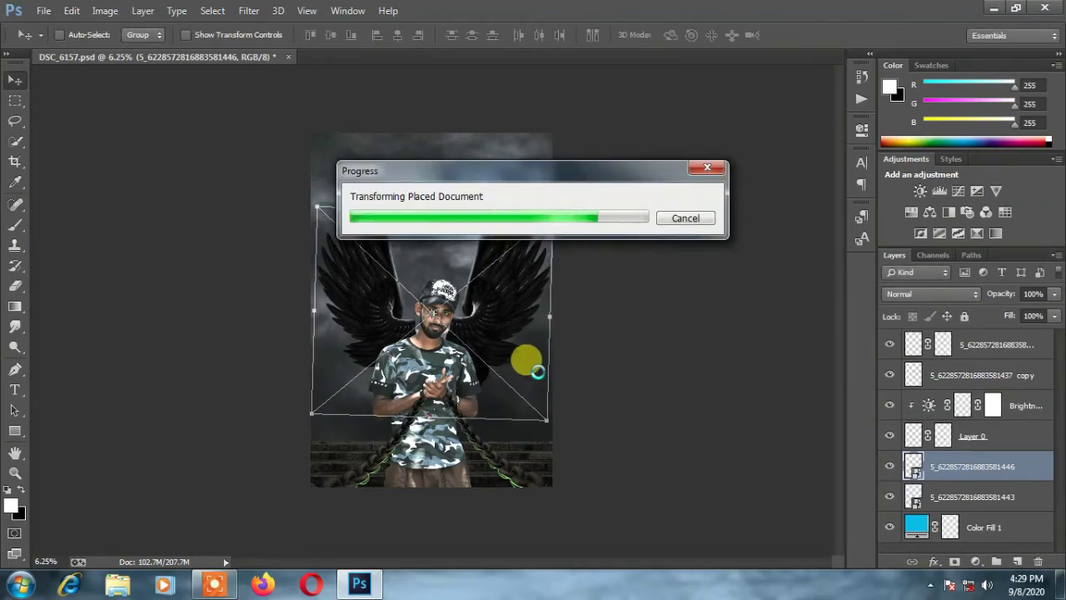
# - Place the green glow image embedded, move its layer to the top, and position it at the image bottom
pyautogui.click(45, 12)
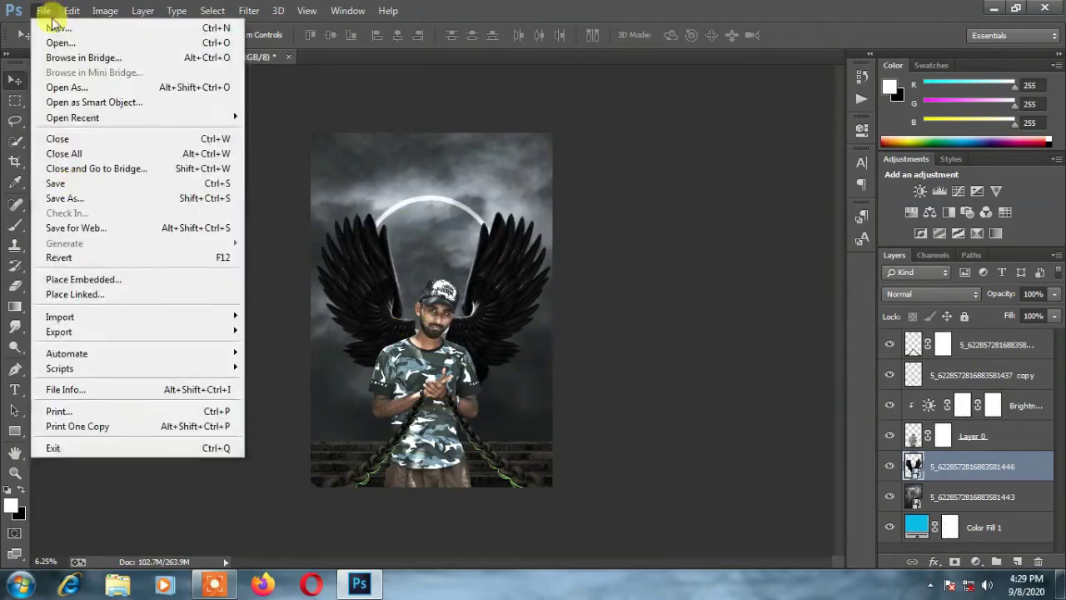
pyautogui.click(84, 279)
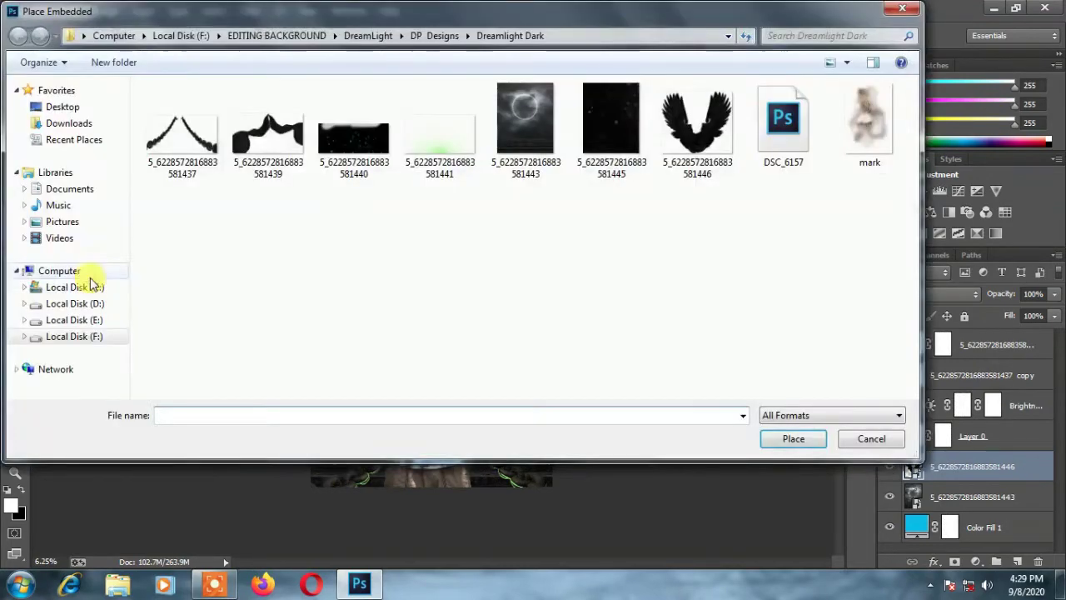
pyautogui.click(423, 170)
pyautogui.click(763, 439)
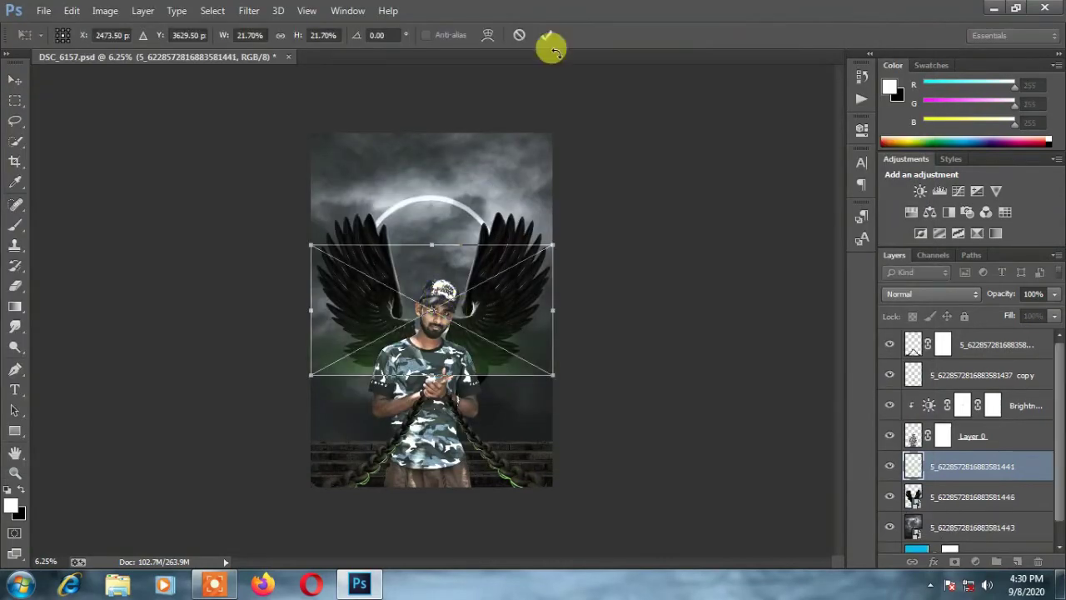
pyautogui.click(960, 463)
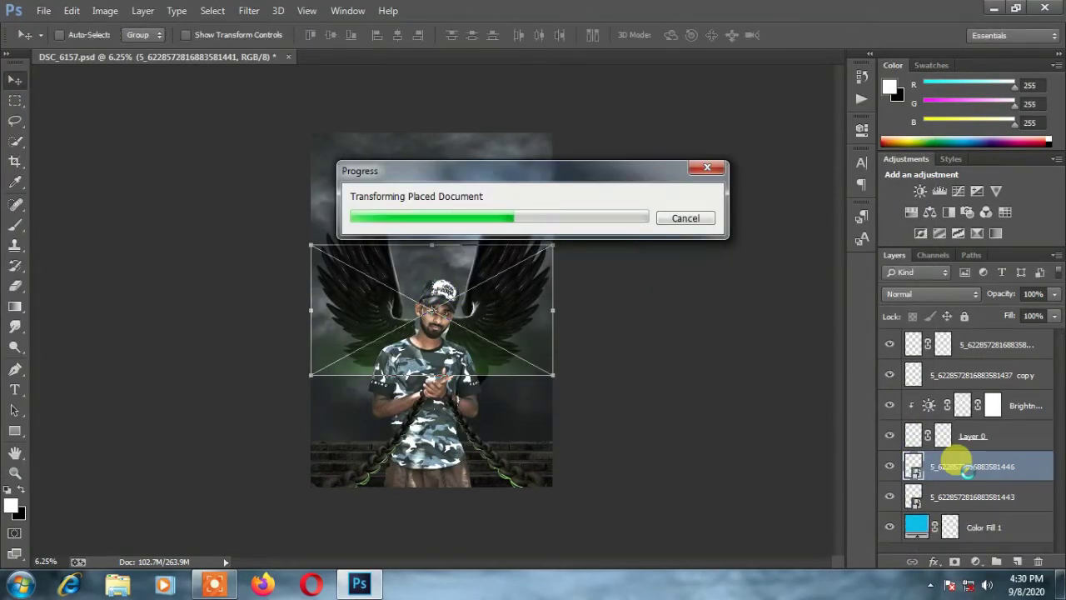
pyautogui.moveTo(957, 465); pyautogui.dragTo(952, 328)
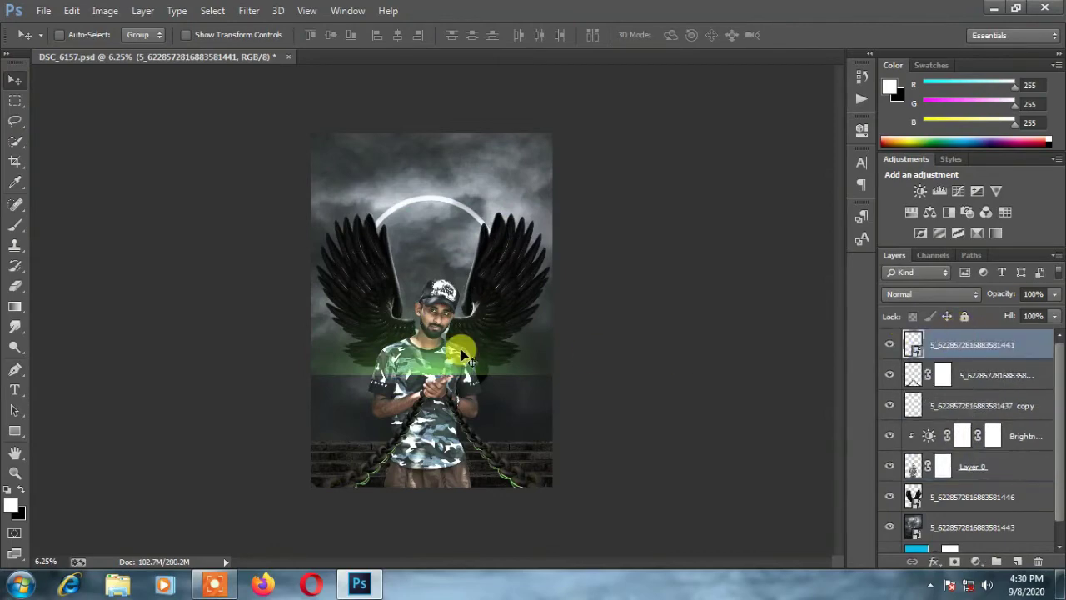
pyautogui.moveTo(461, 348); pyautogui.dragTo(486, 451)
# - Place the green sparks image at the bottom, below the glow layer, blended in Screen mode
pyautogui.click(44, 10)
pyautogui.click(83, 279)
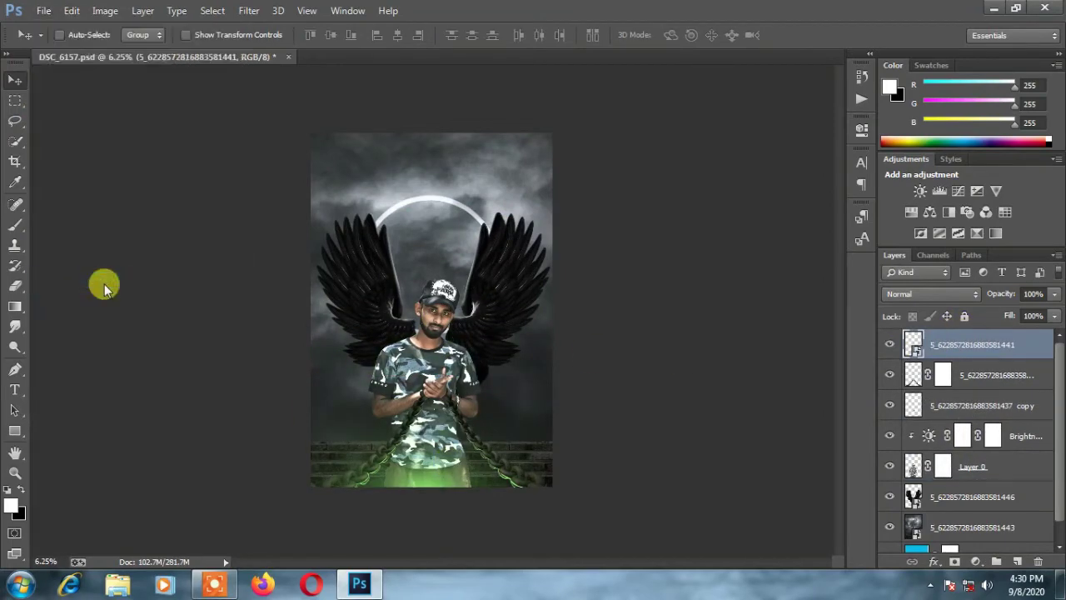
pyautogui.click(350, 120)
pyautogui.click(787, 438)
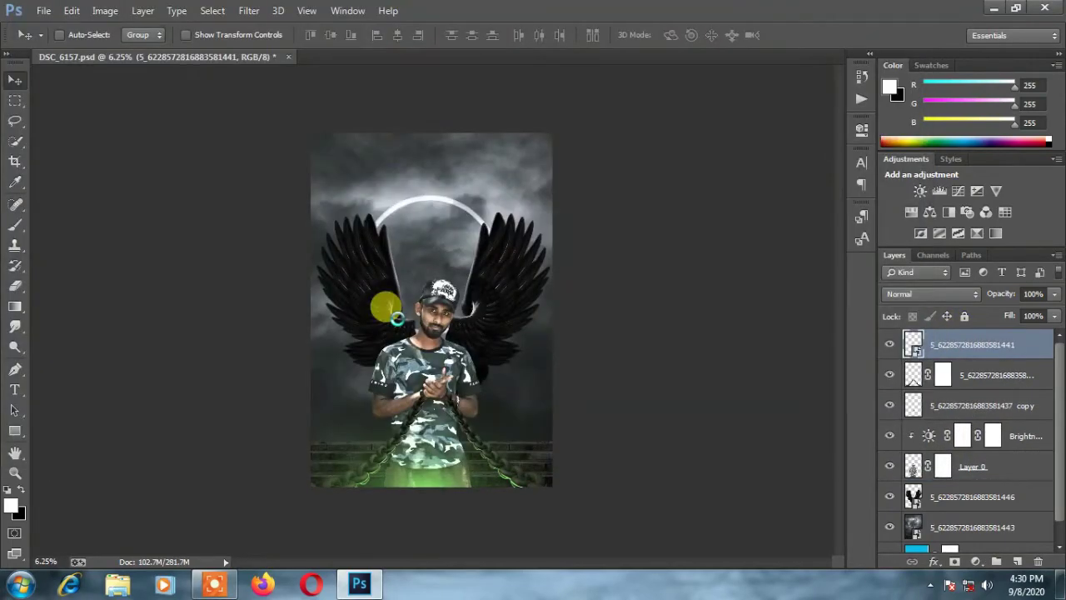
pyautogui.moveTo(398, 317); pyautogui.dragTo(393, 442)
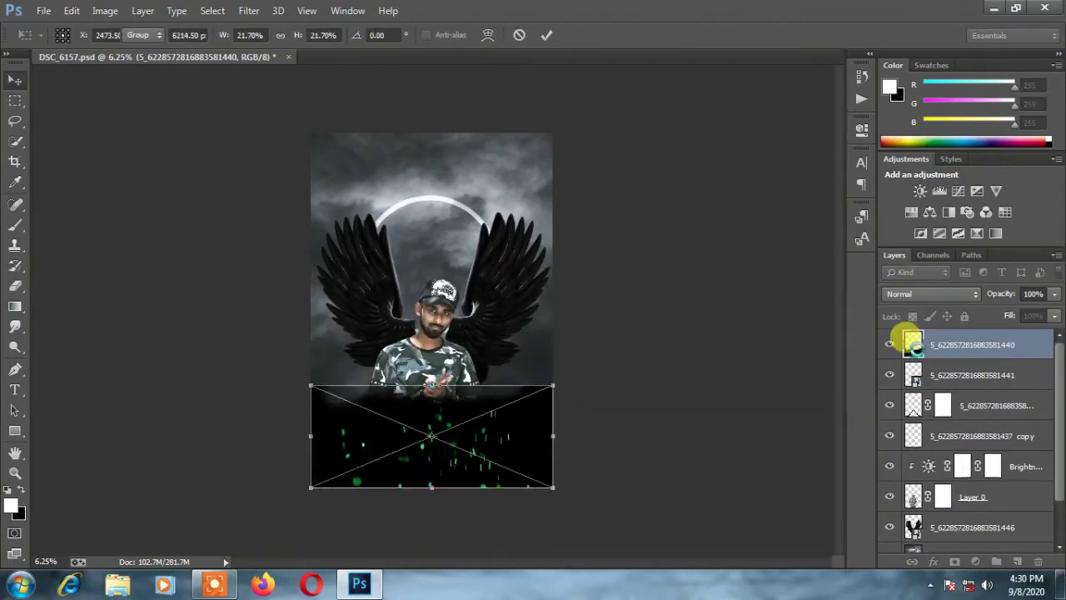
pyautogui.press('Return')
pyautogui.moveTo(947, 342); pyautogui.dragTo(960, 371)
pyautogui.click(931, 293)
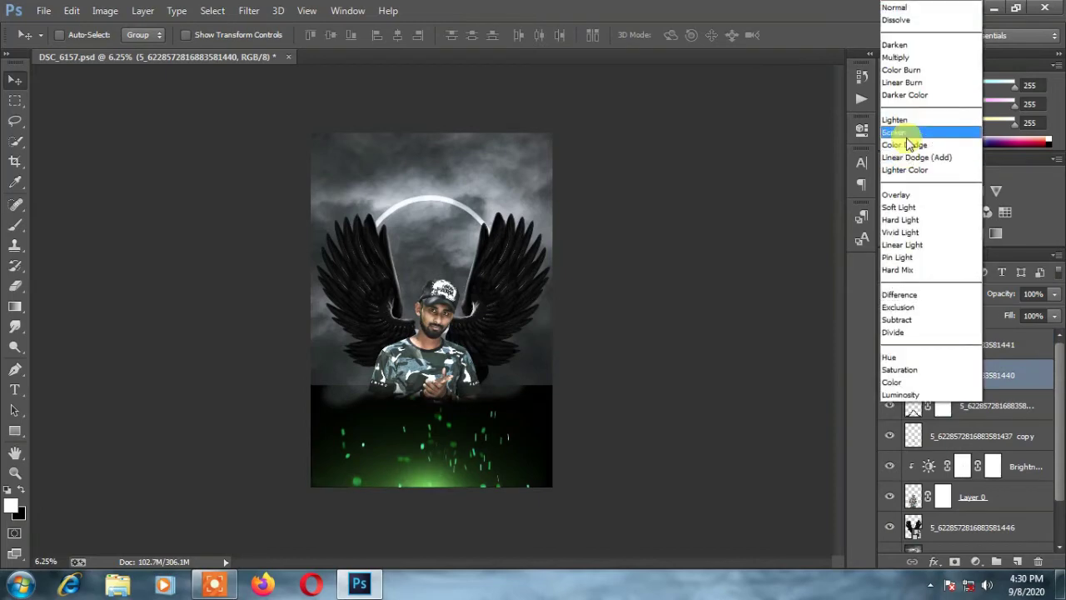
pyautogui.click(908, 132)
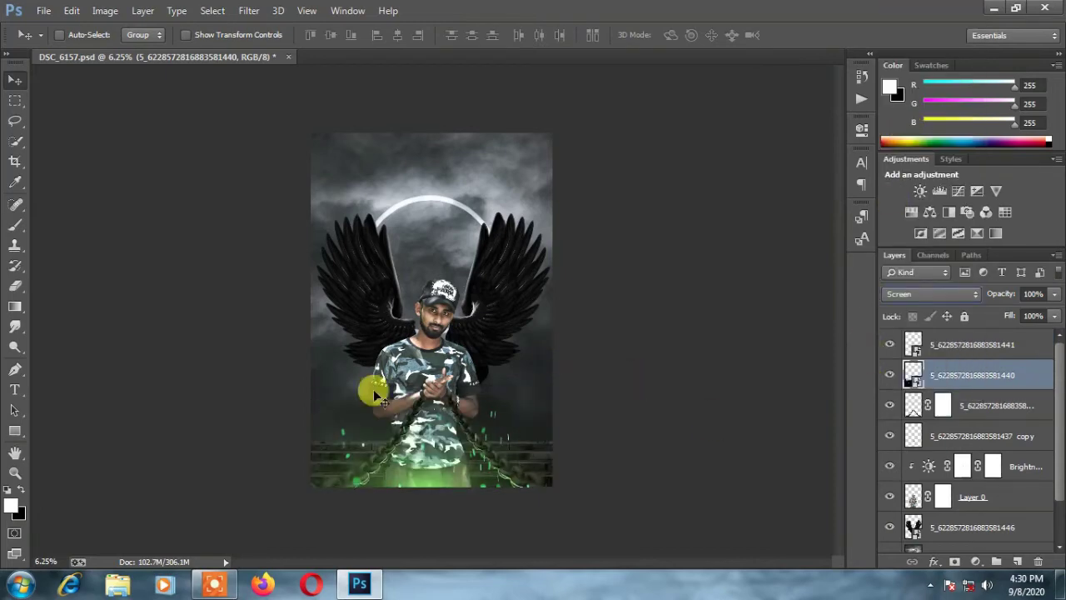
pyautogui.click(44, 10)
# - Place another image embedded into the composite and commit it
pyautogui.click(79, 276)
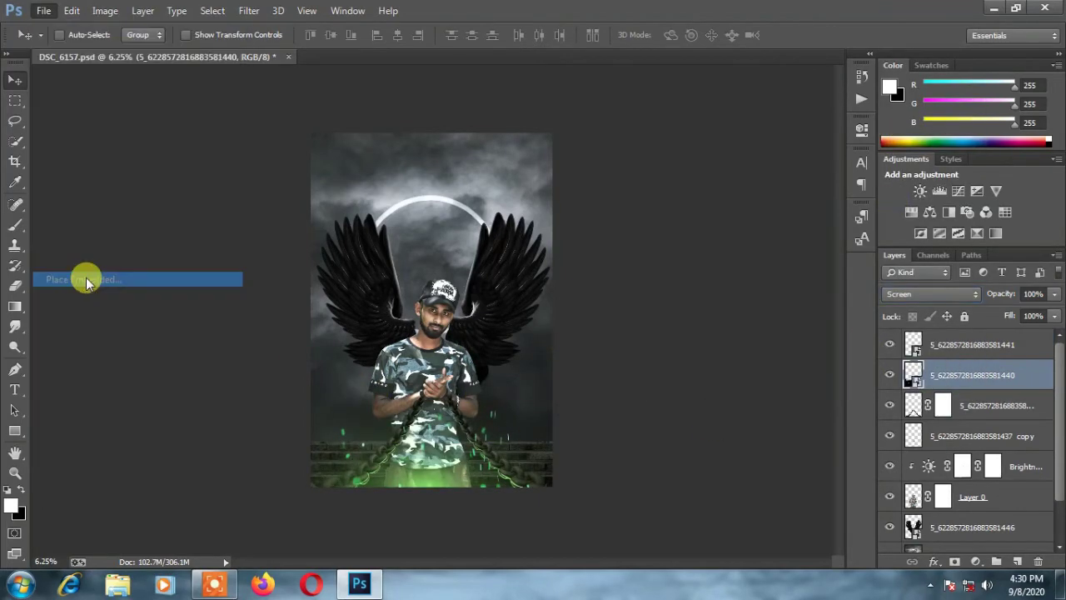
pyautogui.click(252, 155)
pyautogui.click(787, 439)
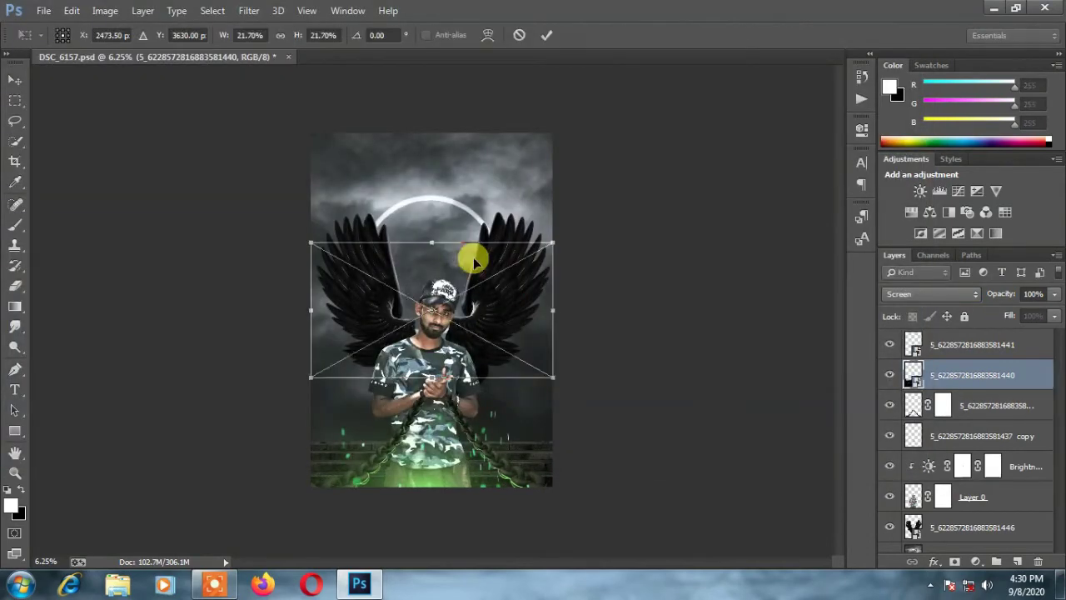
pyautogui.press('Return')
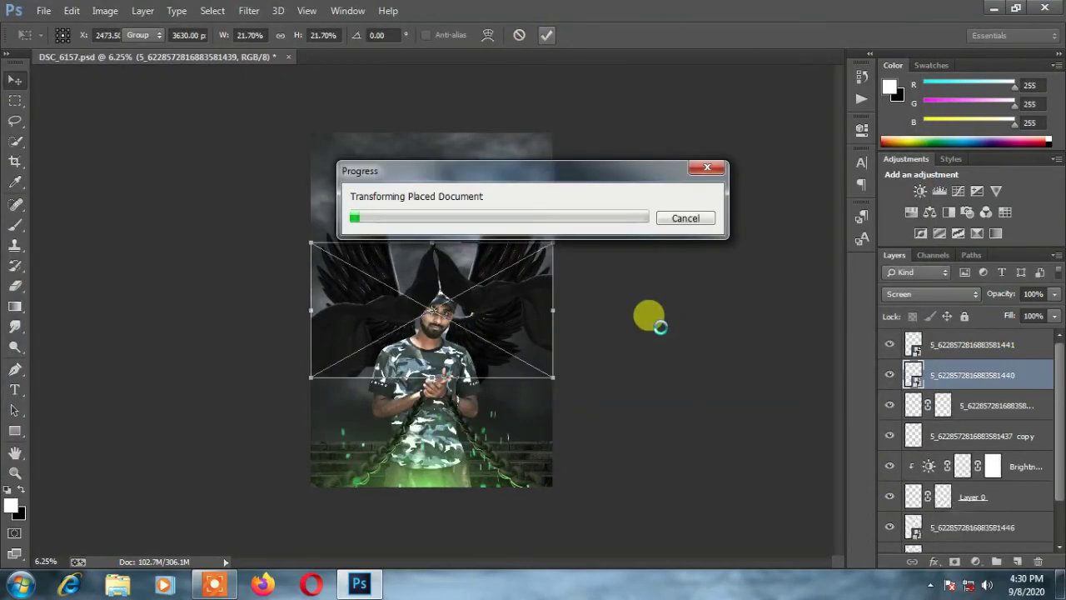
# - Drag the dark ground layer beneath the wings layer and lower it on the canvas
pyautogui.moveTo(1057, 405); pyautogui.dragTo(1055, 430)
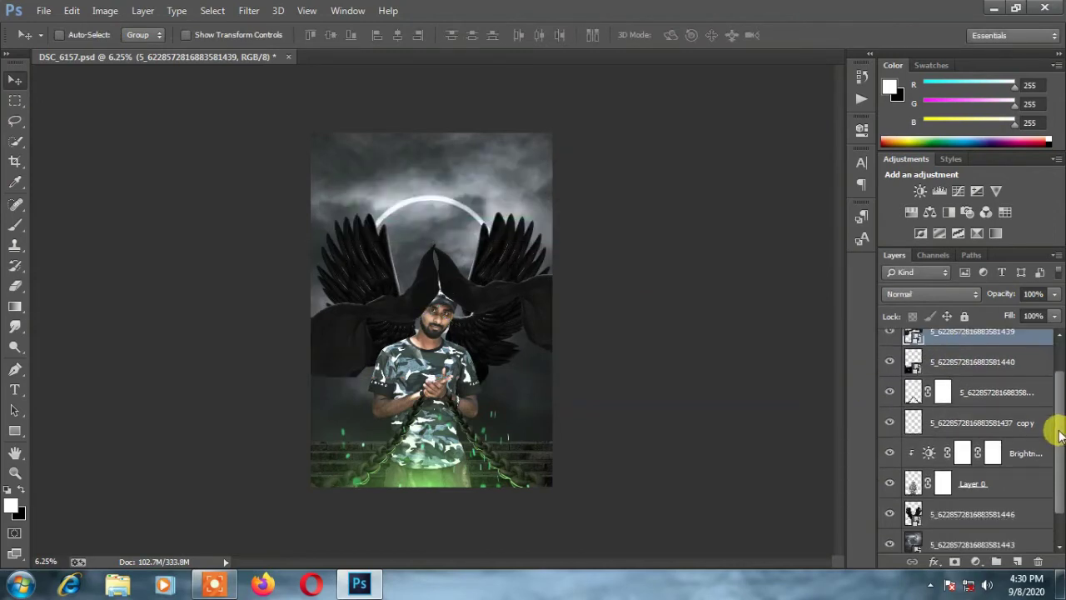
pyautogui.moveTo(1011, 337); pyautogui.dragTo(1012, 513)
pyautogui.moveTo(528, 302); pyautogui.dragTo(539, 463)
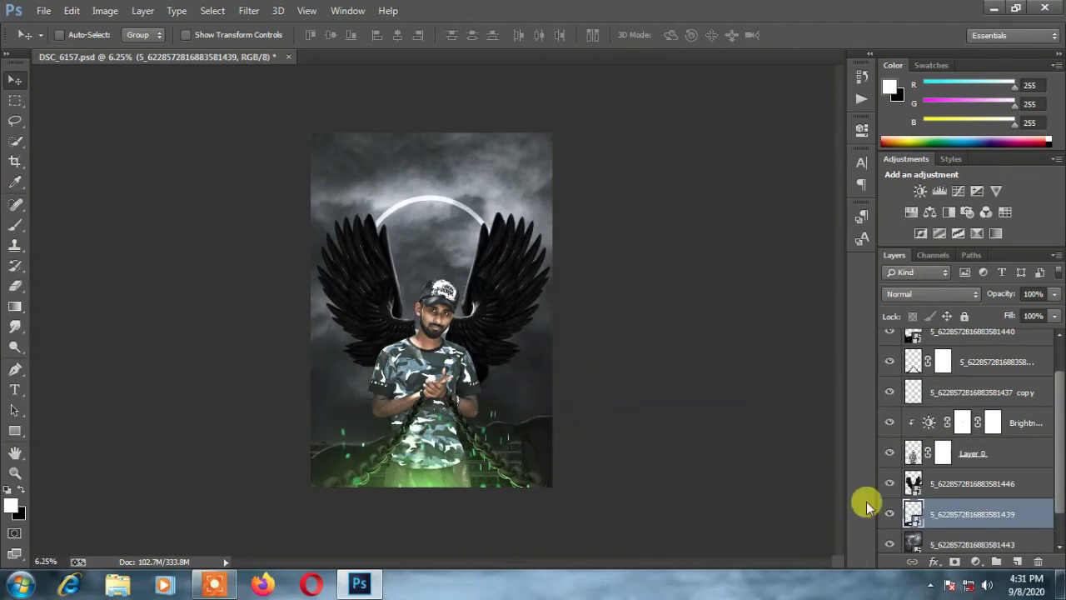
pyautogui.moveTo(1061, 472); pyautogui.dragTo(1061, 510)
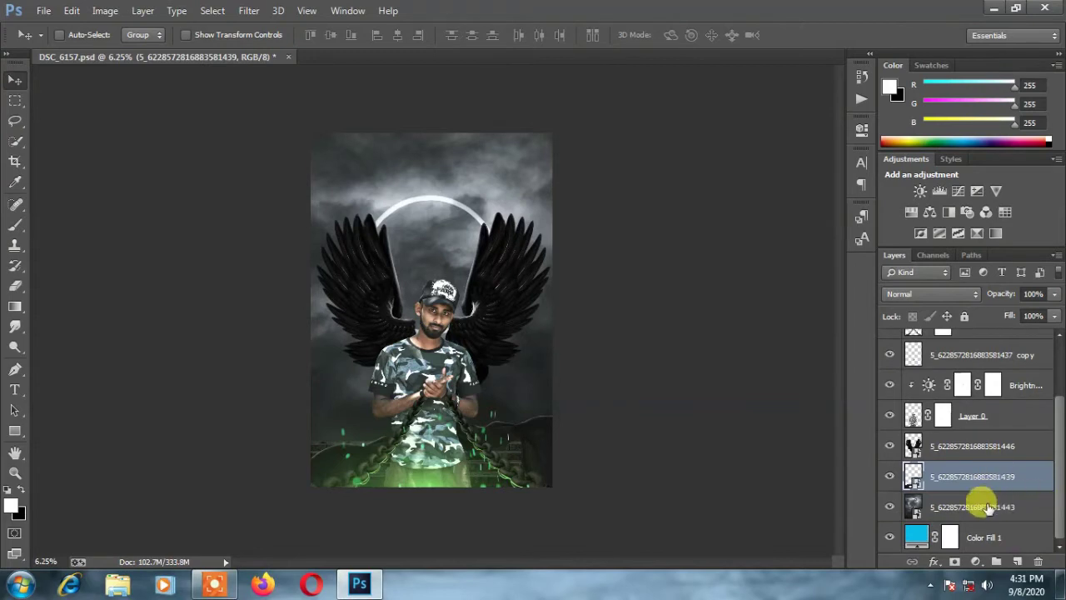
pyautogui.keyDown('ctrl'); pyautogui.click(1016, 561); pyautogui.keyUp('ctrl')
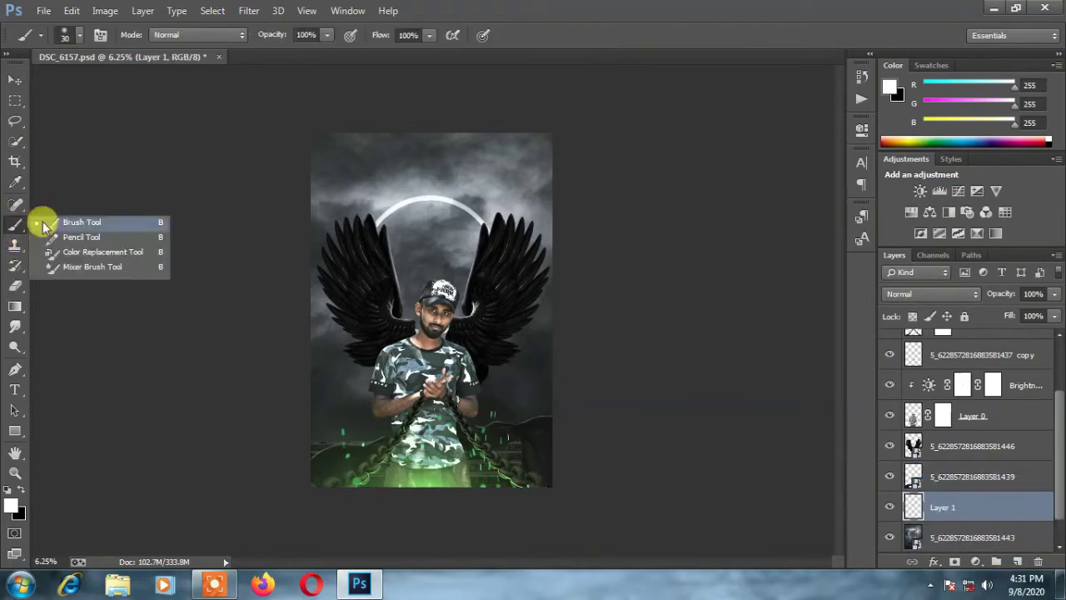
pyautogui.moveTo(14, 226); pyautogui.dragTo(46, 218)
pyautogui.press('Delete')
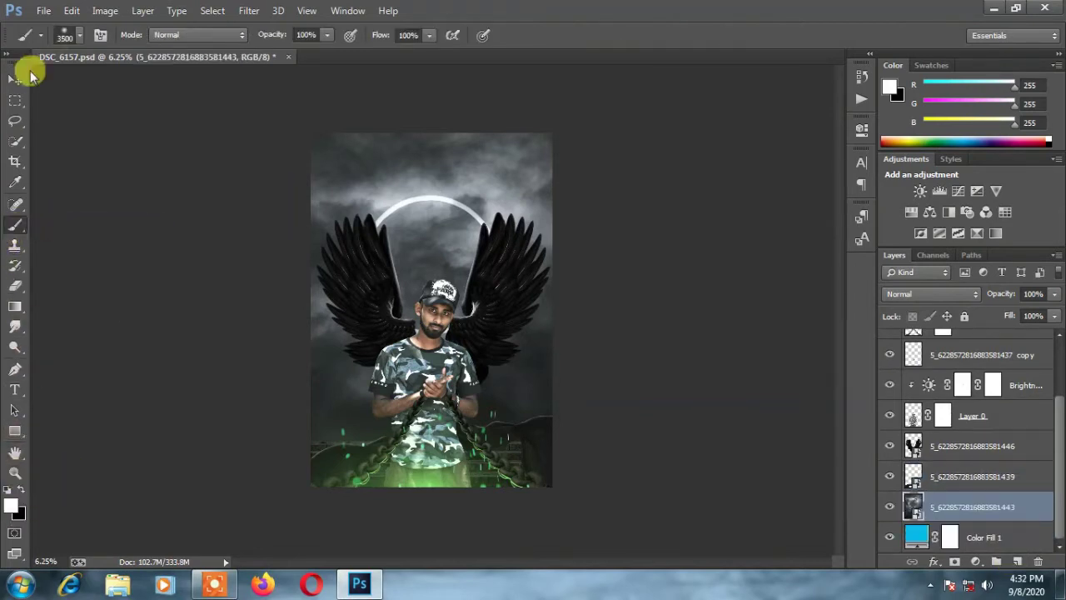
pyautogui.press('v')
pyautogui.click(43, 10)
pyautogui.click(50, 46)
pyautogui.click(611, 133)
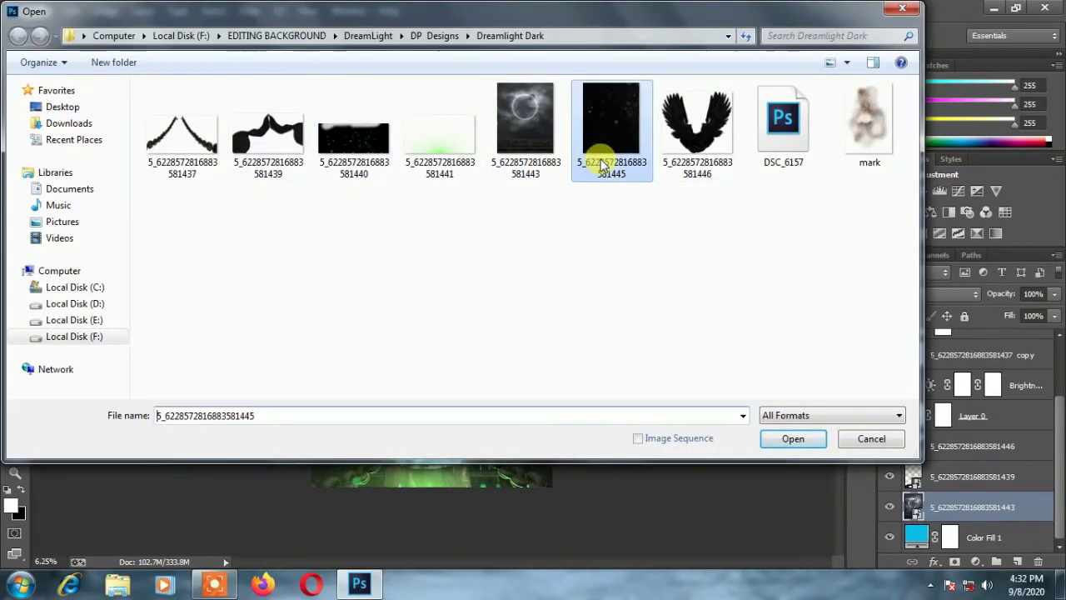
pyautogui.keyDown('ctrl'); pyautogui.click(857, 137); pyautogui.keyUp('ctrl')
pyautogui.click(792, 438)
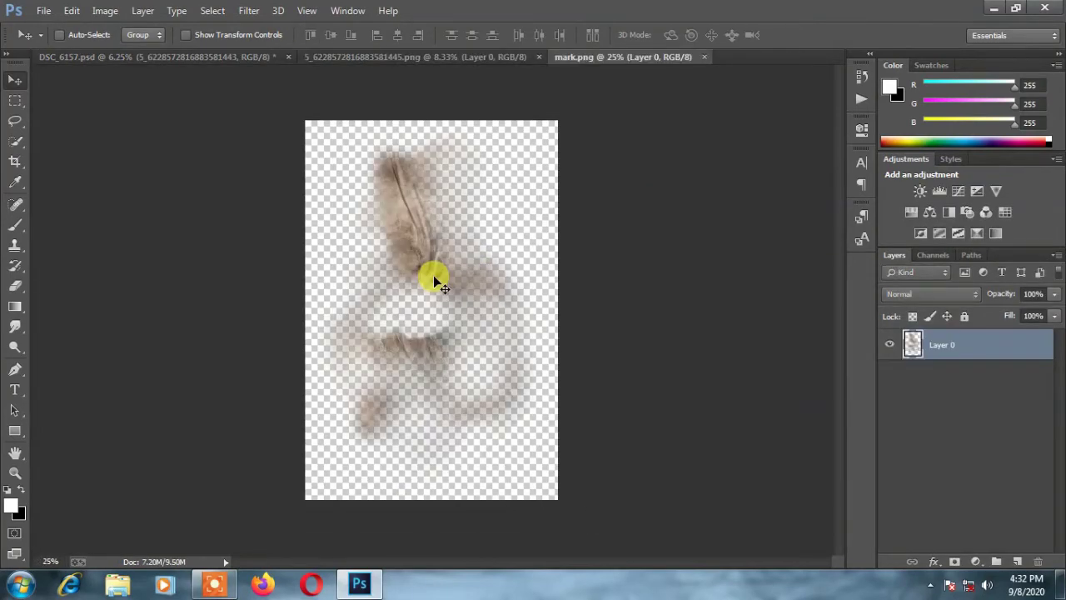
pyautogui.moveTo(433, 275)
pyautogui.mouseDown()
pyautogui.moveTo(293, 151)
pyautogui.moveTo(441, 314)
pyautogui.mouseUp()
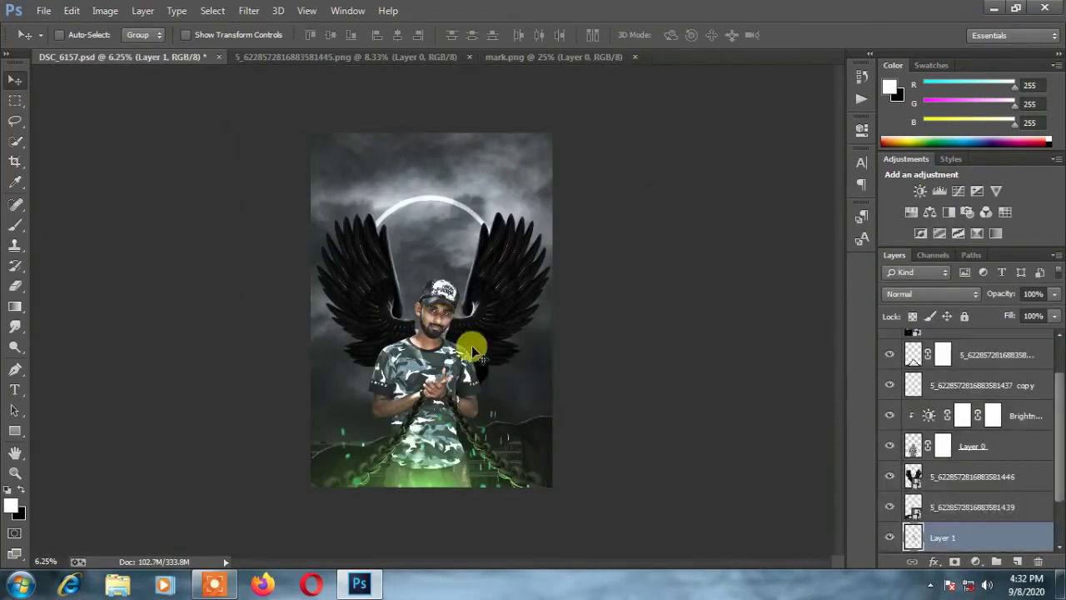
# - Move the texture's Layer 1 to the top of the layer stack
pyautogui.moveTo(952, 536); pyautogui.dragTo(941, 329)
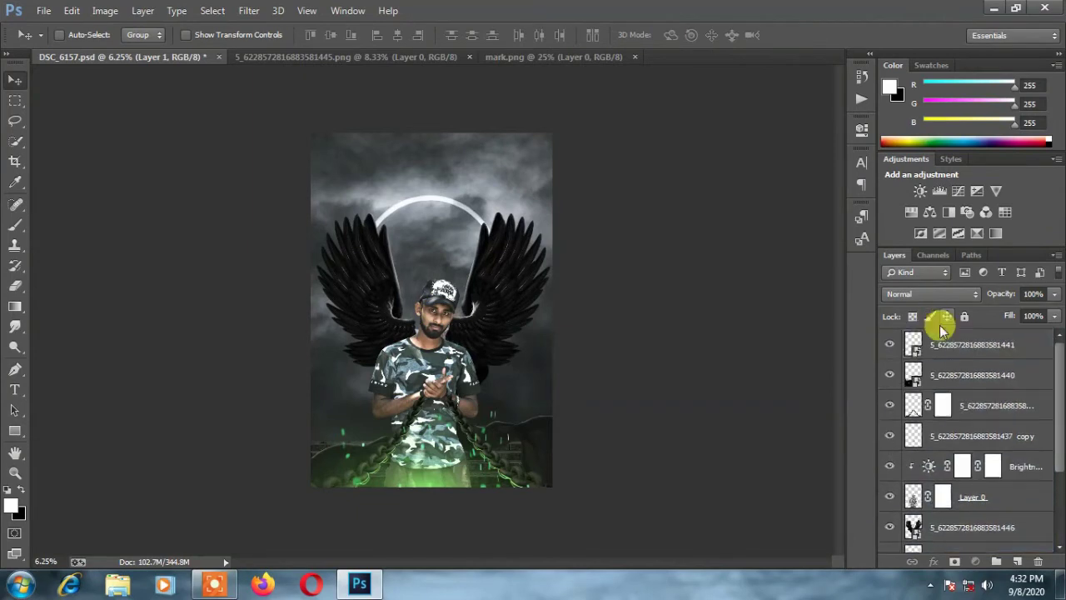
pyautogui.moveTo(1060, 438)
pyautogui.mouseDown()
pyautogui.moveTo(991, 511)
pyautogui.moveTo(1003, 329)
pyautogui.mouseUp()
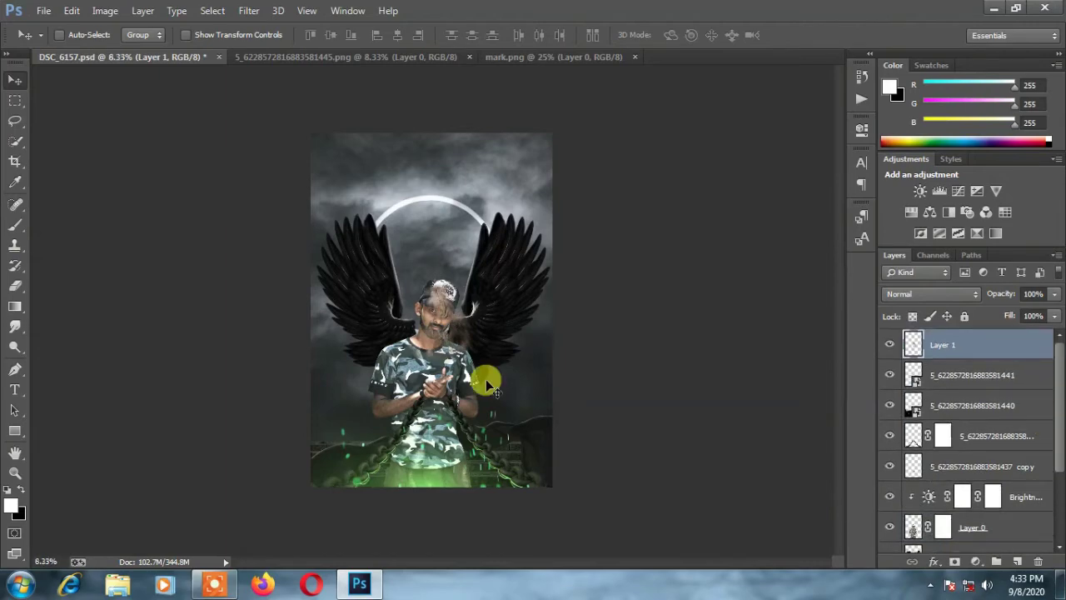
pyautogui.scroll(3, 498, 384)
pyautogui.scroll(1, 491, 385)
pyautogui.scroll(1, 488, 385)
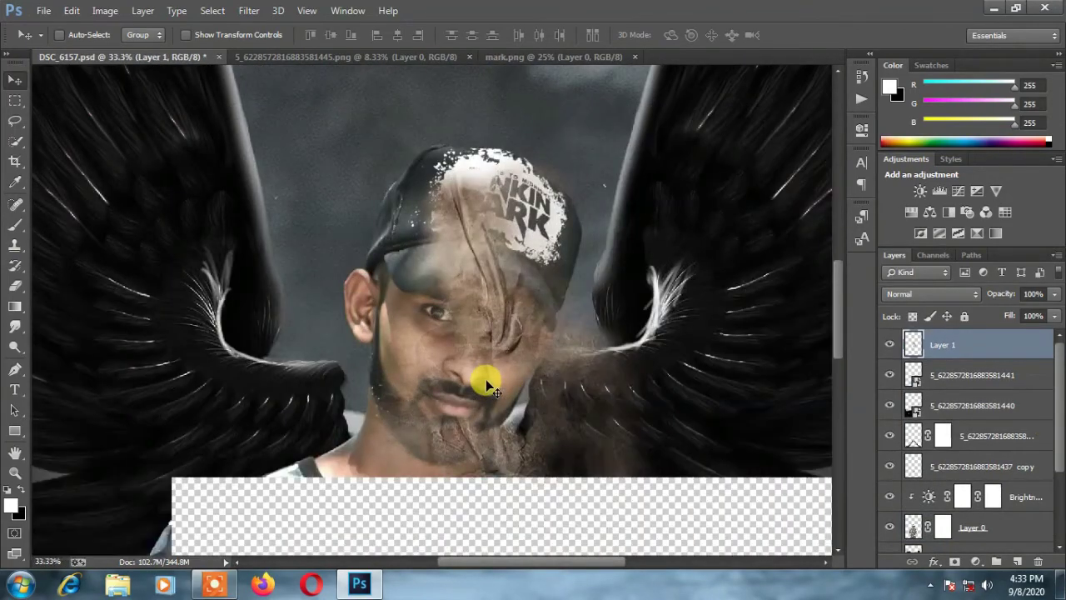
# - Scale the crack texture proportionally to about 21% and position it over the man's eye
pyautogui.hotkey('ctrl', 't')
pyautogui.click(274, 35)
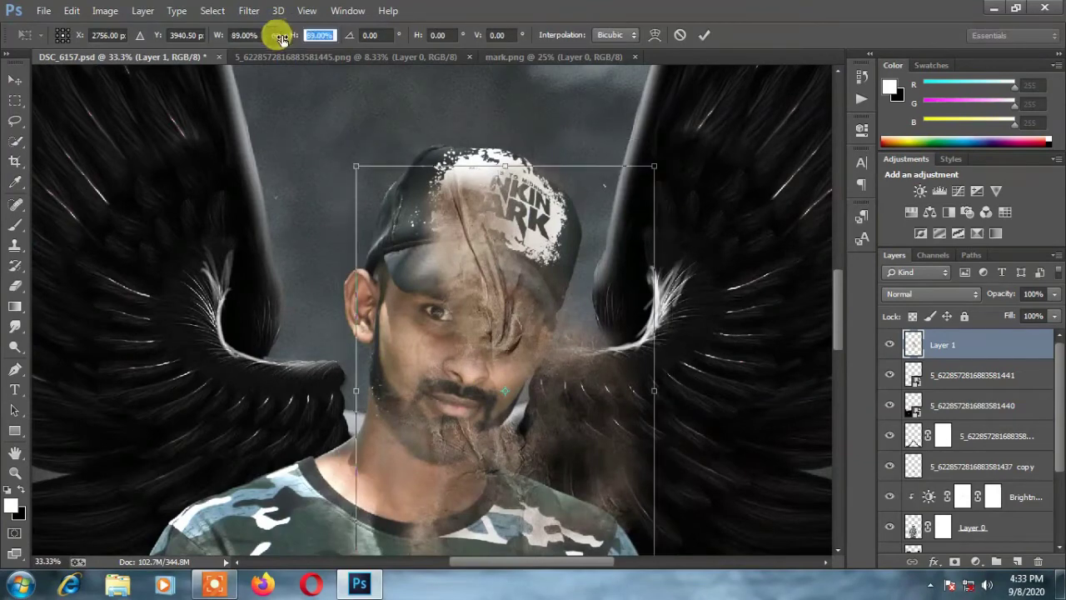
pyautogui.moveTo(250, 37); pyautogui.dragTo(236, 56)
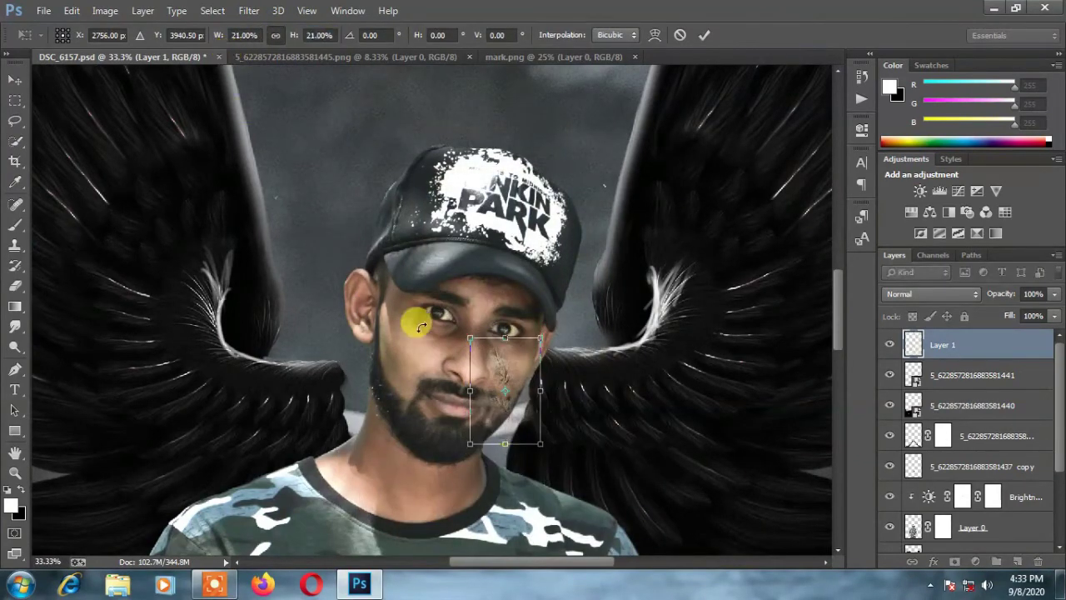
pyautogui.moveTo(506, 366); pyautogui.dragTo(512, 313)
pyautogui.press('Return')
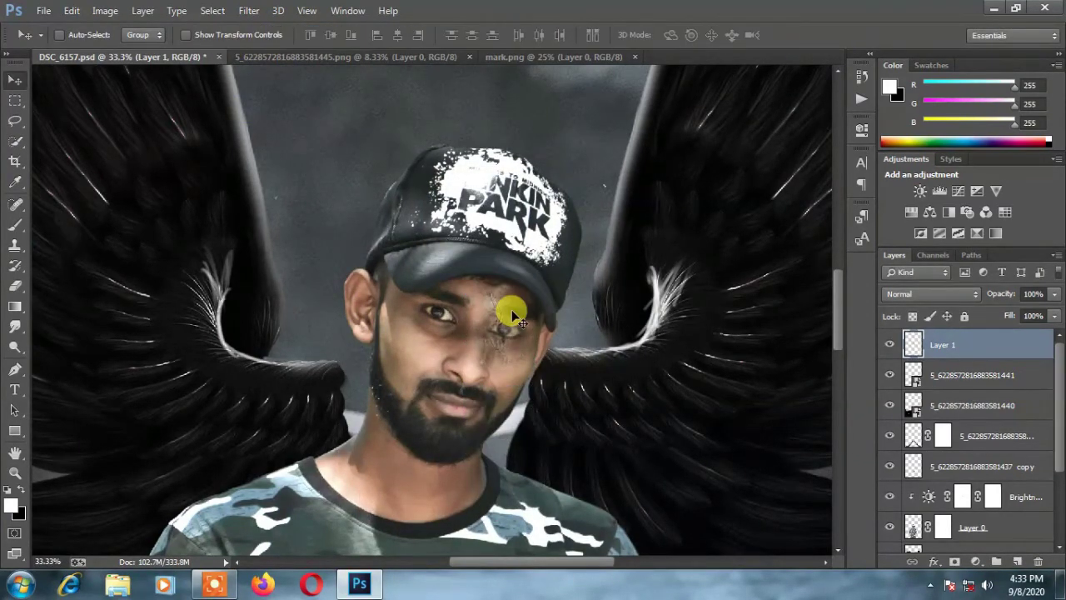
pyautogui.hotkey('ctrl', '+')
pyautogui.hotkey('ctrl', '+')
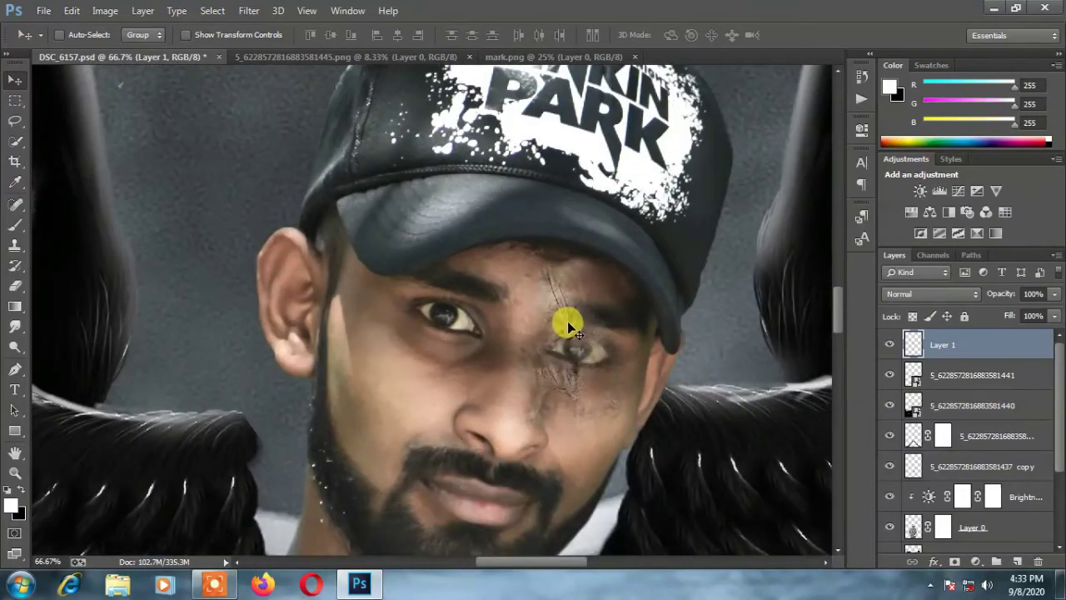
pyautogui.moveTo(567, 321); pyautogui.dragTo(578, 314)
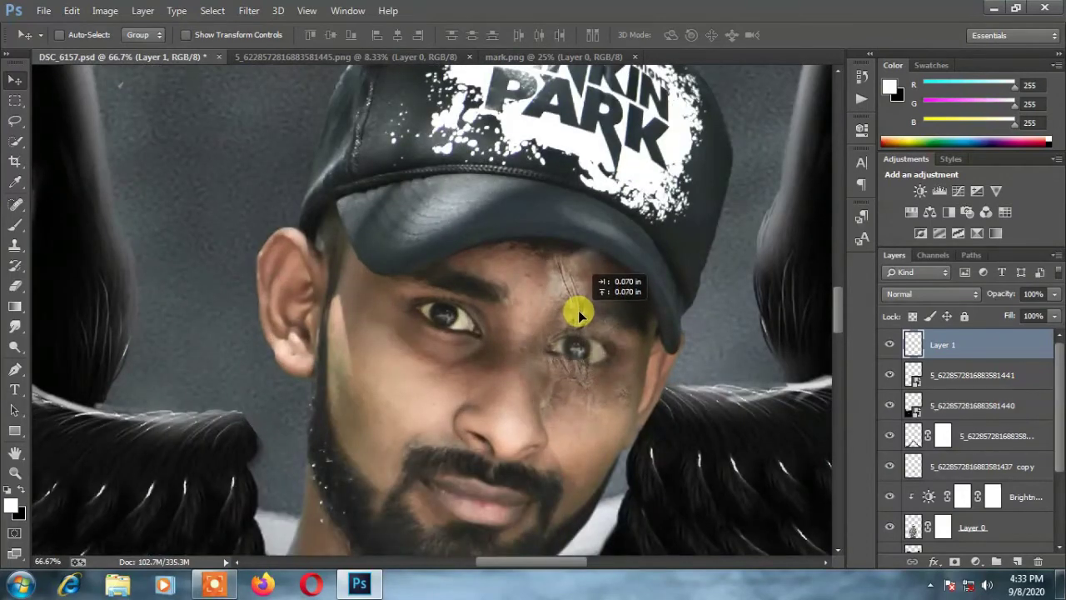
# - Try Soft Light and other blend modes on Layer 1, then return it to Normal
pyautogui.click(916, 293)
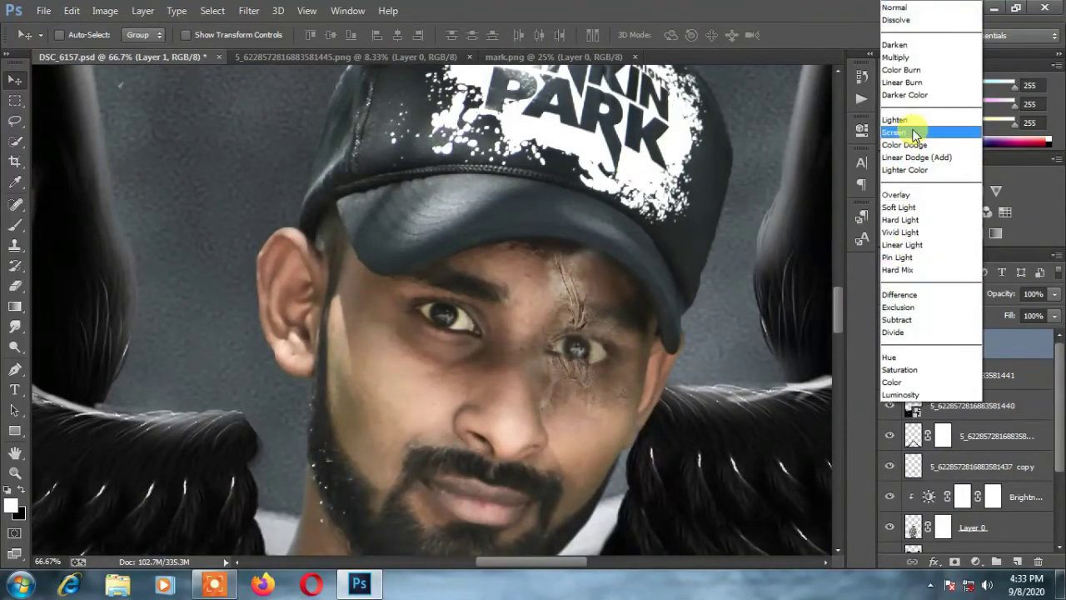
pyautogui.click(915, 208)
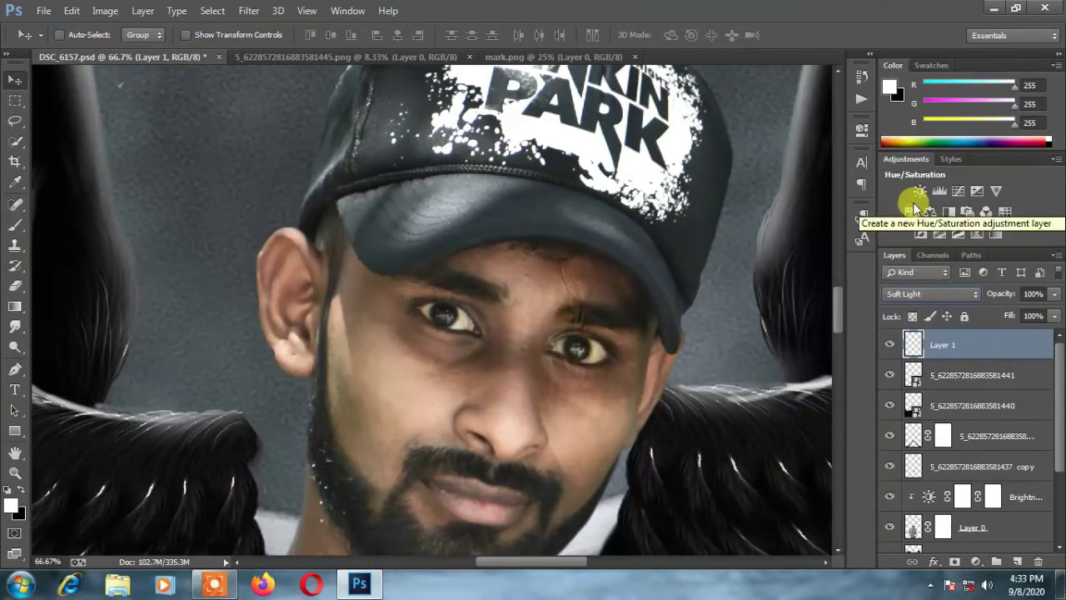
pyautogui.press('Down')
pyautogui.press('Down')
pyautogui.press('Down')
pyautogui.press('Down')
pyautogui.press('Down')
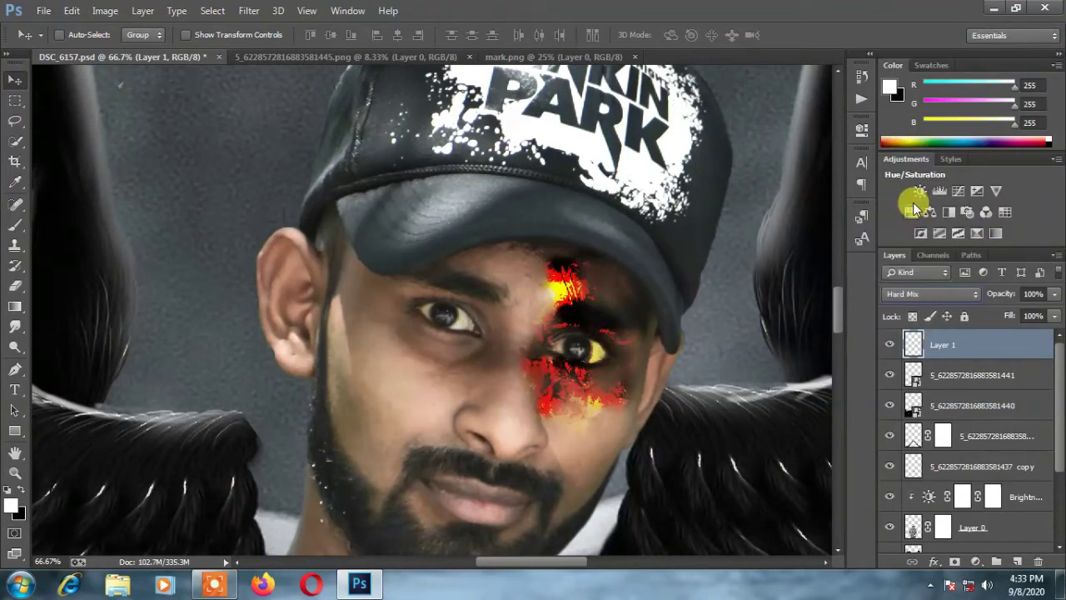
pyautogui.press('Down')
pyautogui.press('Down')
pyautogui.press('Down')
pyautogui.press('Down')
pyautogui.press('Up')
pyautogui.press('Up')
pyautogui.press('Up')
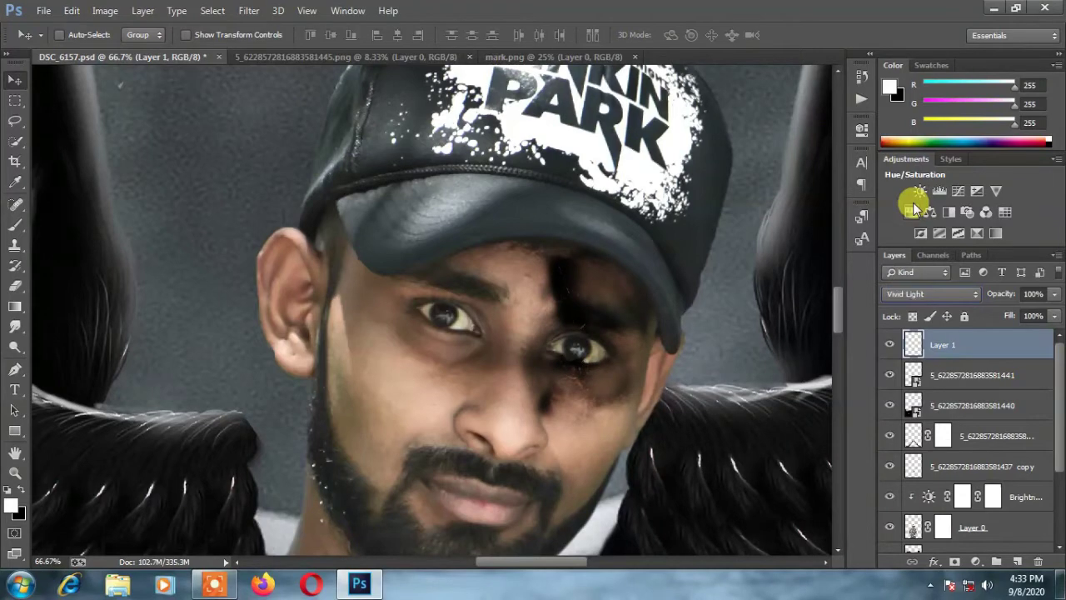
pyautogui.press('Down')
pyautogui.click(916, 294)
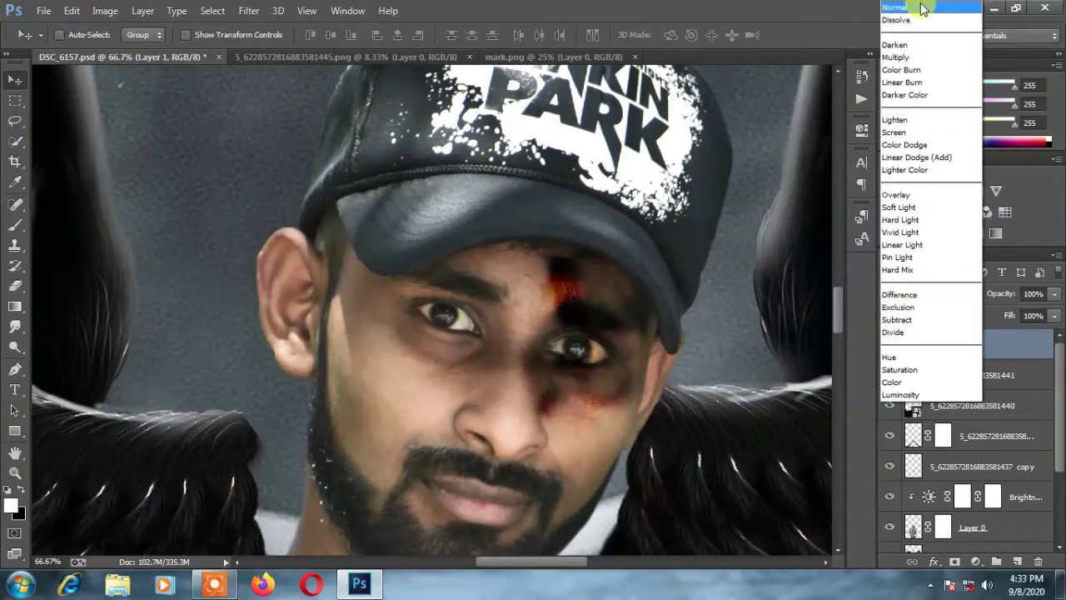
pyautogui.click(923, 12)
pyautogui.hotkey('ctrl', '+')
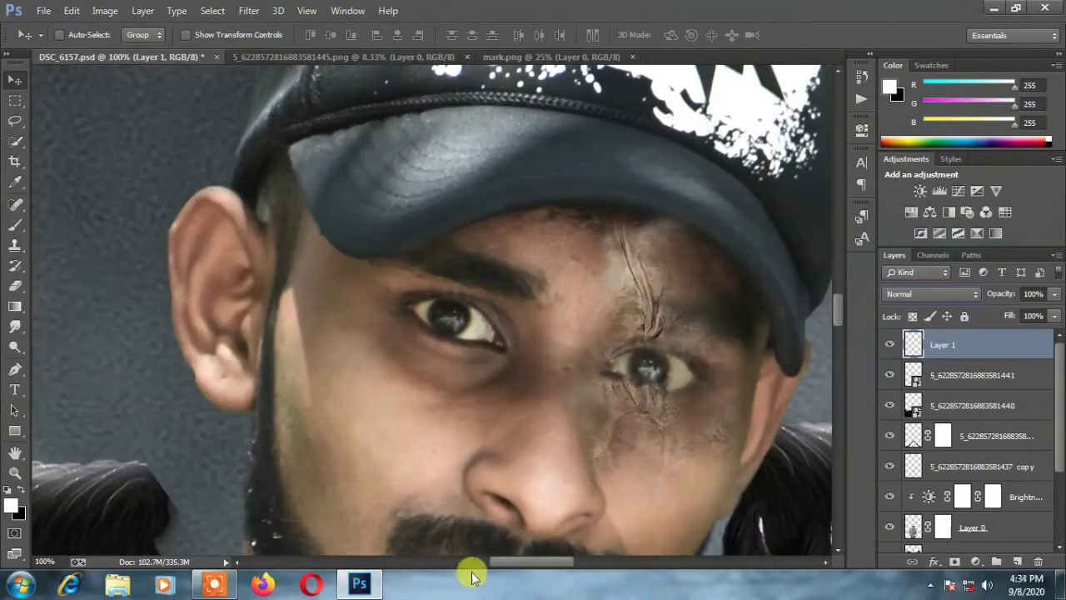
pyautogui.moveTo(479, 562); pyautogui.dragTo(549, 563)
# - Add a white layer mask to Layer 1 and set the Brush to 50% opacity
pyautogui.click(955, 561)
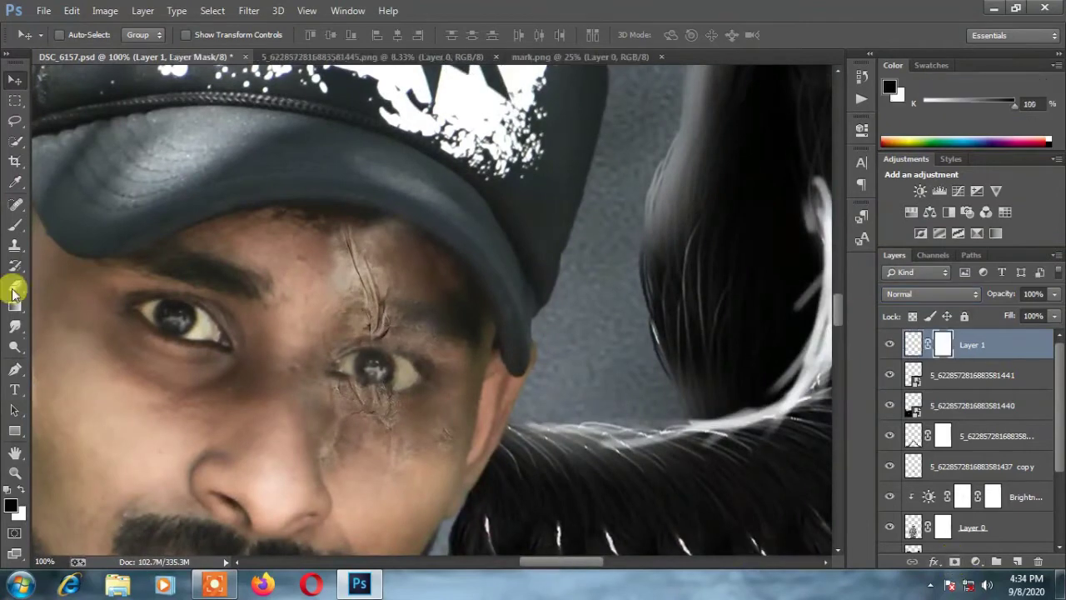
pyautogui.click(15, 225)
pyautogui.click(304, 34)
pyautogui.write('50')
pyautogui.press('Return')
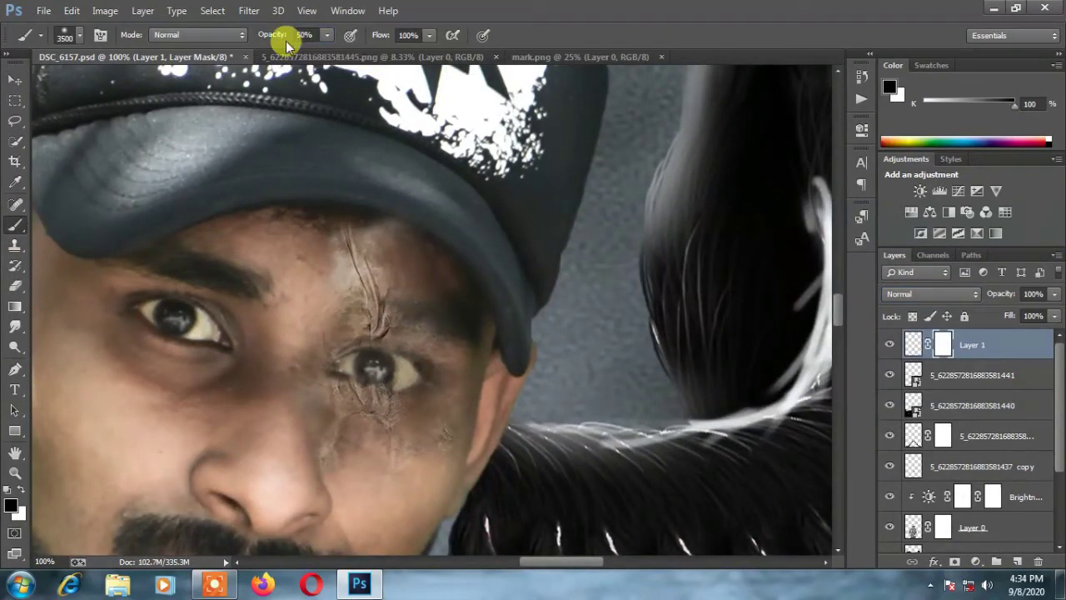
# - With a size-22 brush, paint the mask to hide texture from the eye down toward the nose
pyautogui.rightClick(381, 215)
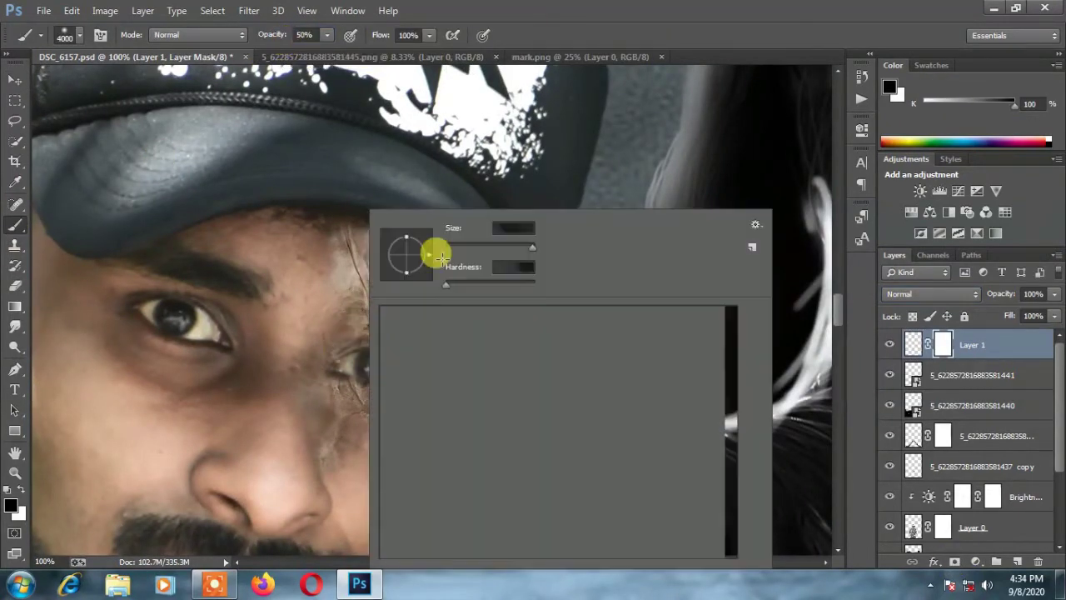
pyautogui.doubleClick(511, 221)
pyautogui.write('22')
pyautogui.press('Return')
pyautogui.press(']')
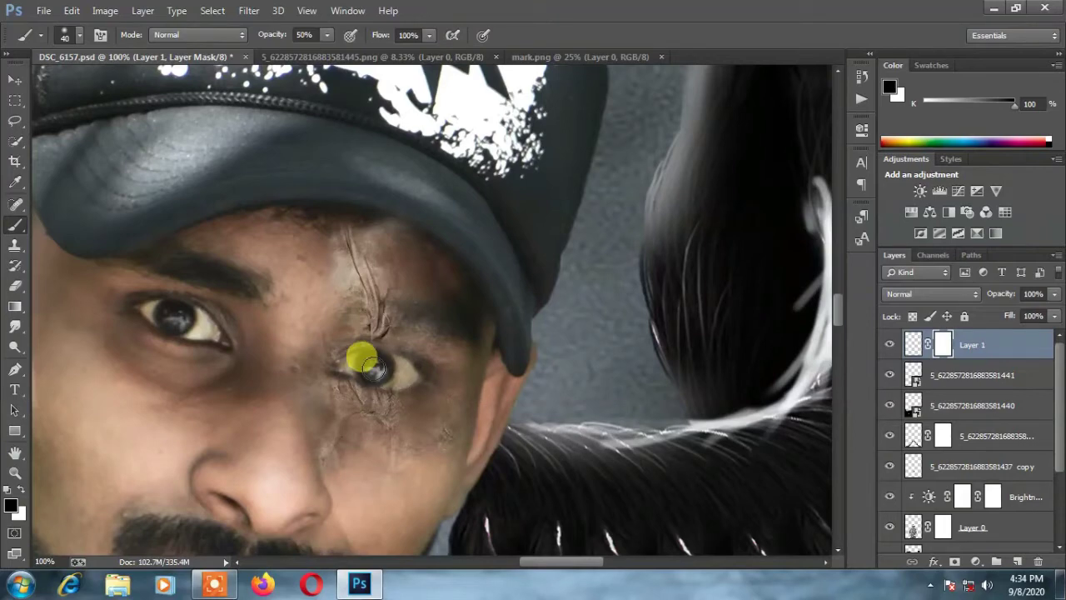
pyautogui.moveTo(366, 375); pyautogui.dragTo(354, 498)
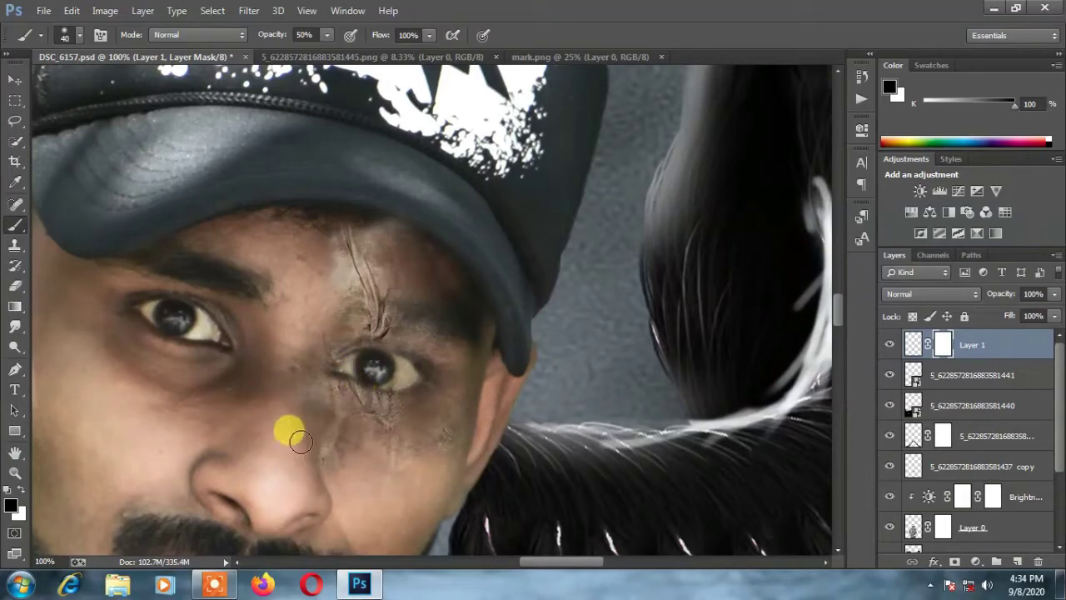
pyautogui.hotkey('ctrl', '-')
pyautogui.hotkey('ctrl', '-')
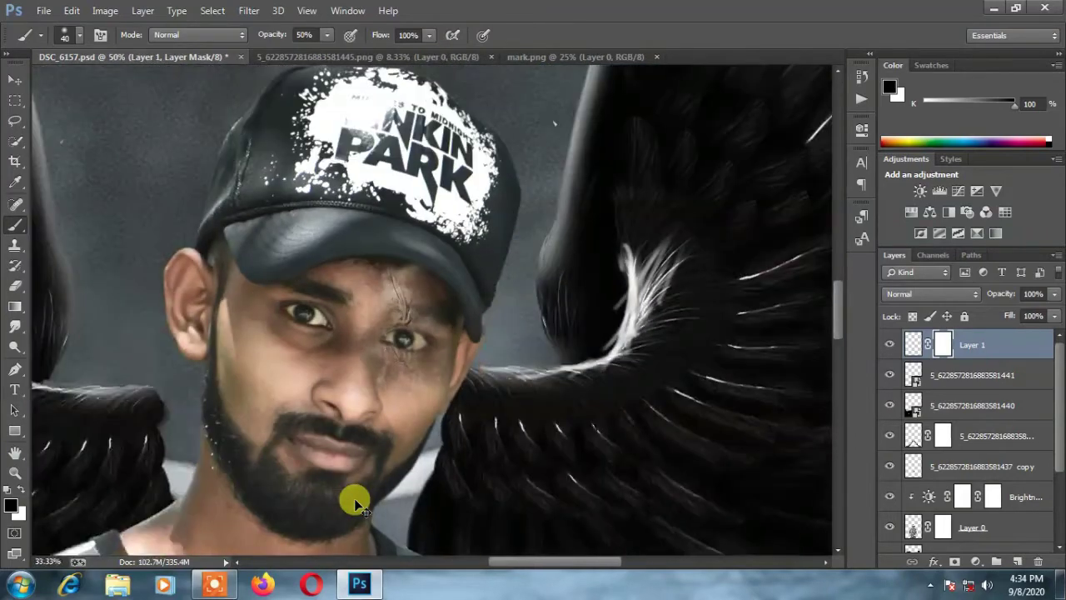
pyautogui.hotkey('ctrl', '-')
pyautogui.hotkey('ctrl', '-')
pyautogui.hotkey('ctrl', '-')
pyautogui.hotkey('ctrl', '-')
pyautogui.hotkey('ctrl', '-')
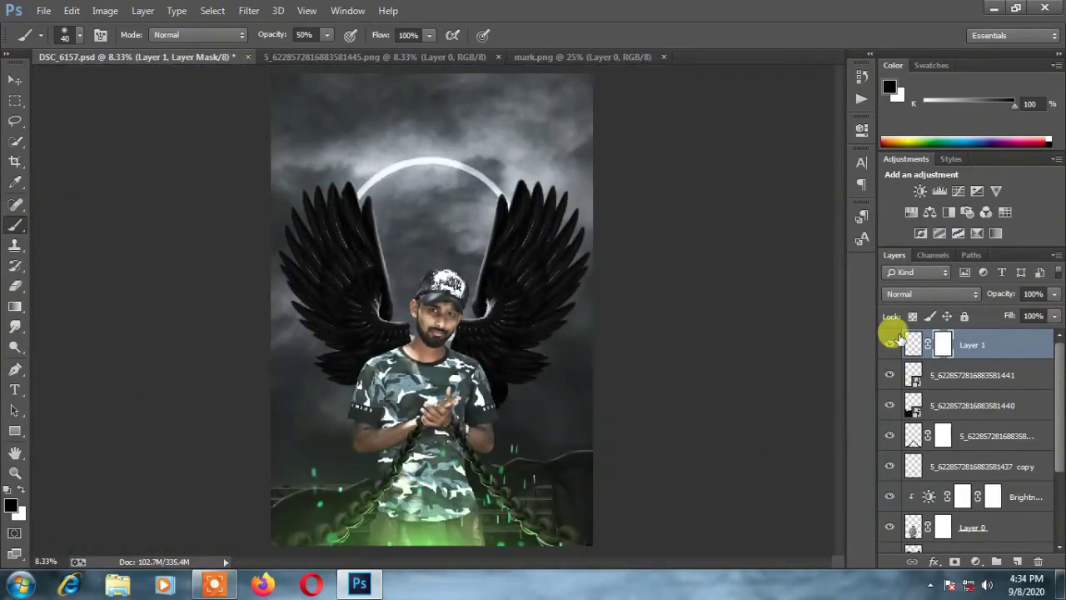
# - Set Layer 1's blend mode to Soft Light
pyautogui.click(899, 293)
pyautogui.click(898, 206)
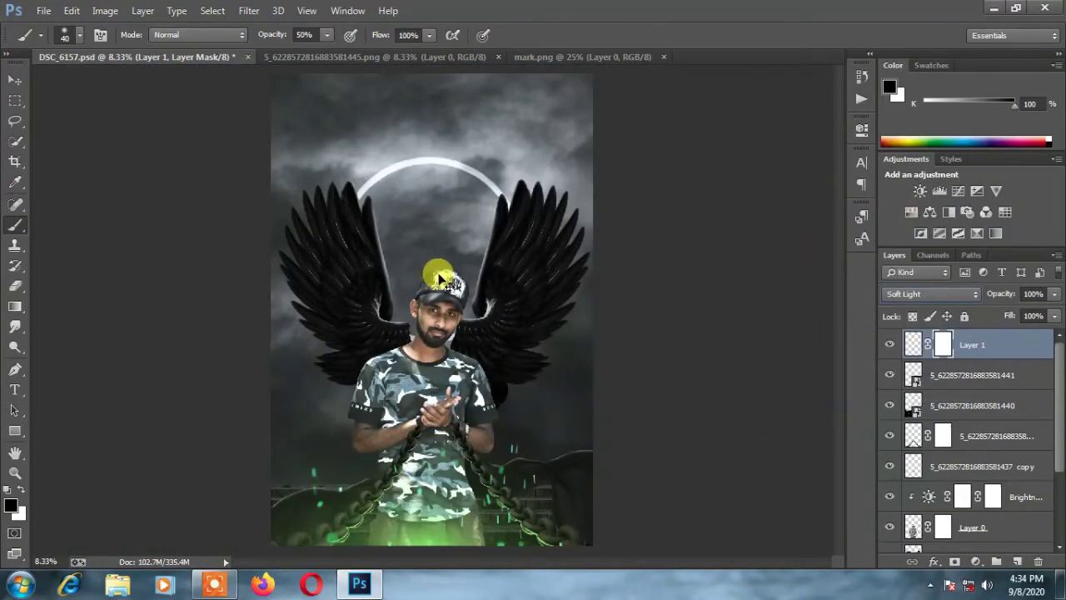
pyautogui.scroll(2, 439, 278)
pyautogui.scroll(2, 439, 277)
pyautogui.scroll(1, 439, 277)
pyautogui.scroll(1, 438, 277)
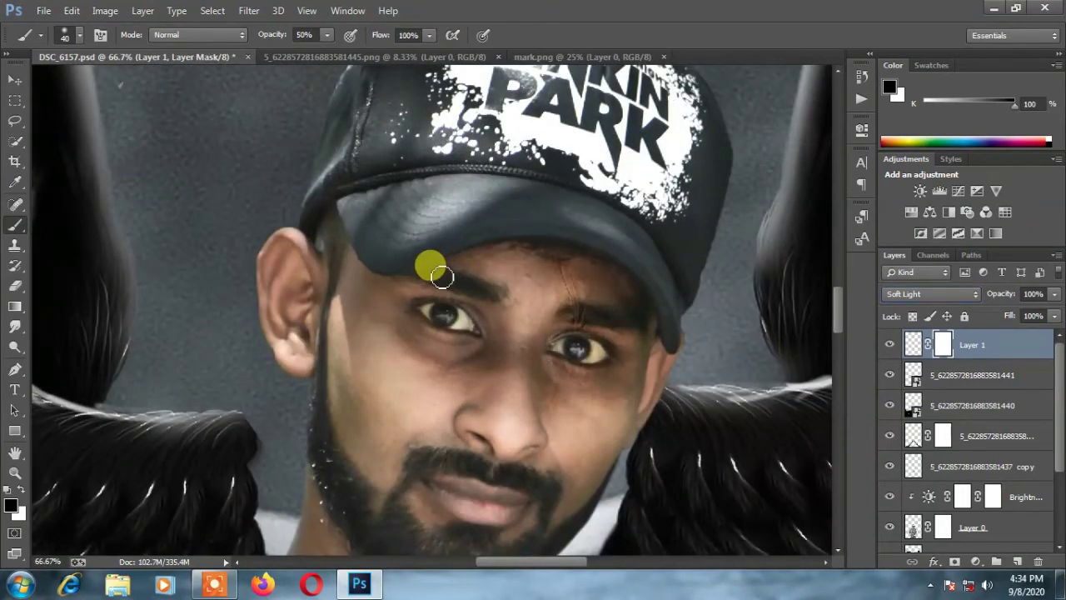
# - Add a Brightness/Contrast adjustment above Layer 1 with brightness 24 and contrast 2
pyautogui.click(919, 192)
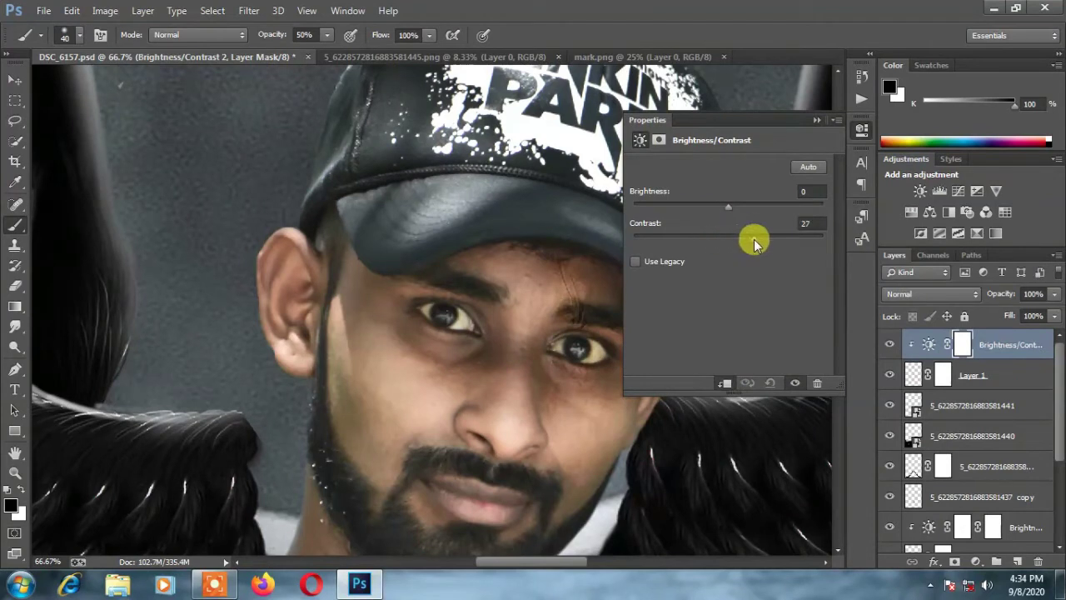
pyautogui.moveTo(754, 242)
pyautogui.mouseDown()
pyautogui.moveTo(661, 231)
pyautogui.moveTo(837, 254)
pyautogui.moveTo(730, 255)
pyautogui.mouseUp()
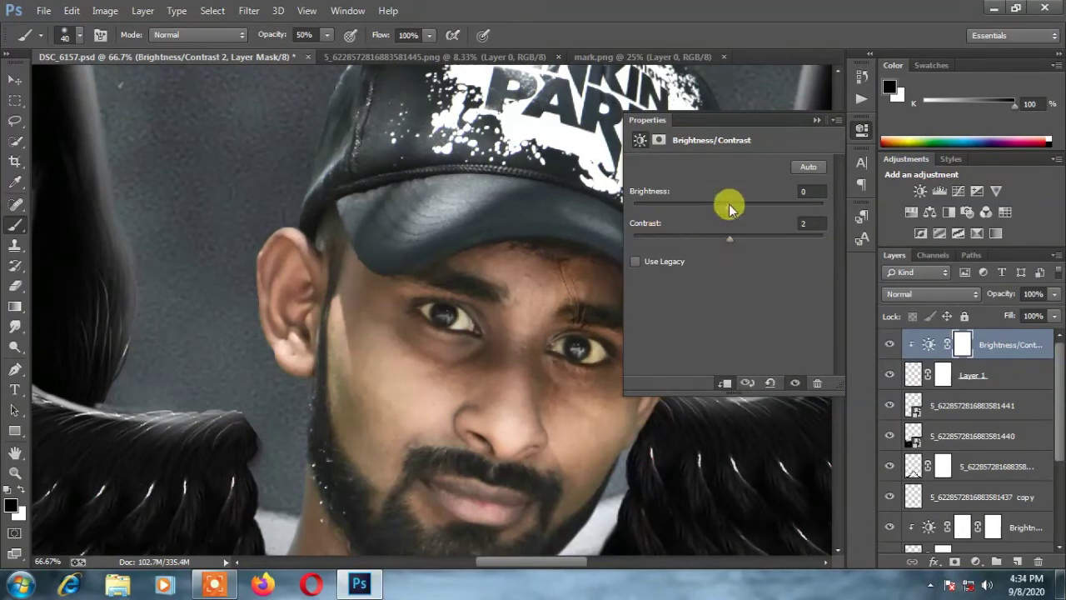
pyautogui.moveTo(729, 204); pyautogui.dragTo(754, 204)
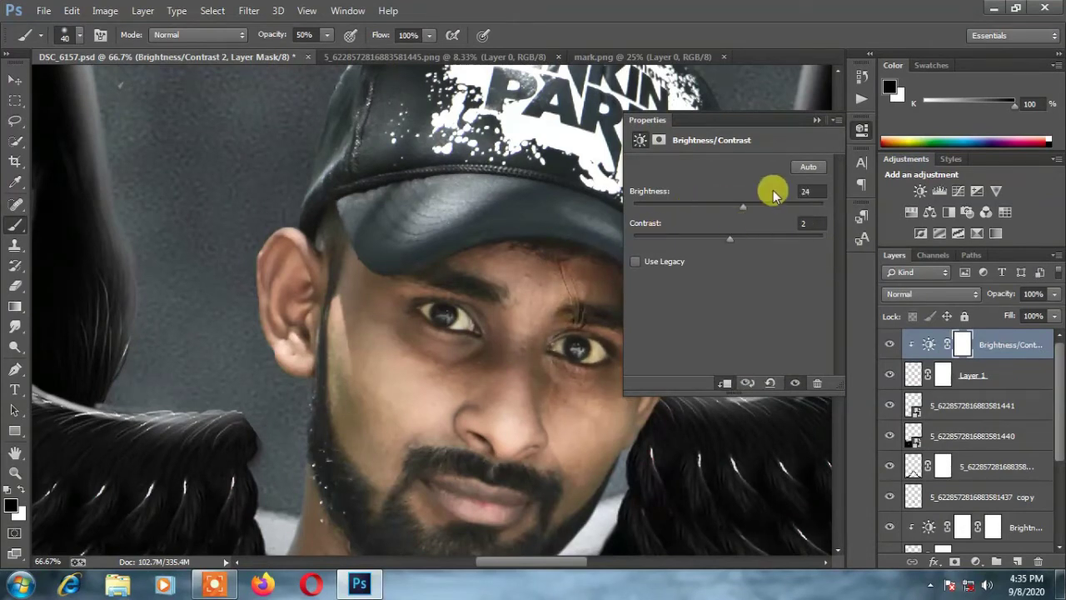
pyautogui.click(817, 119)
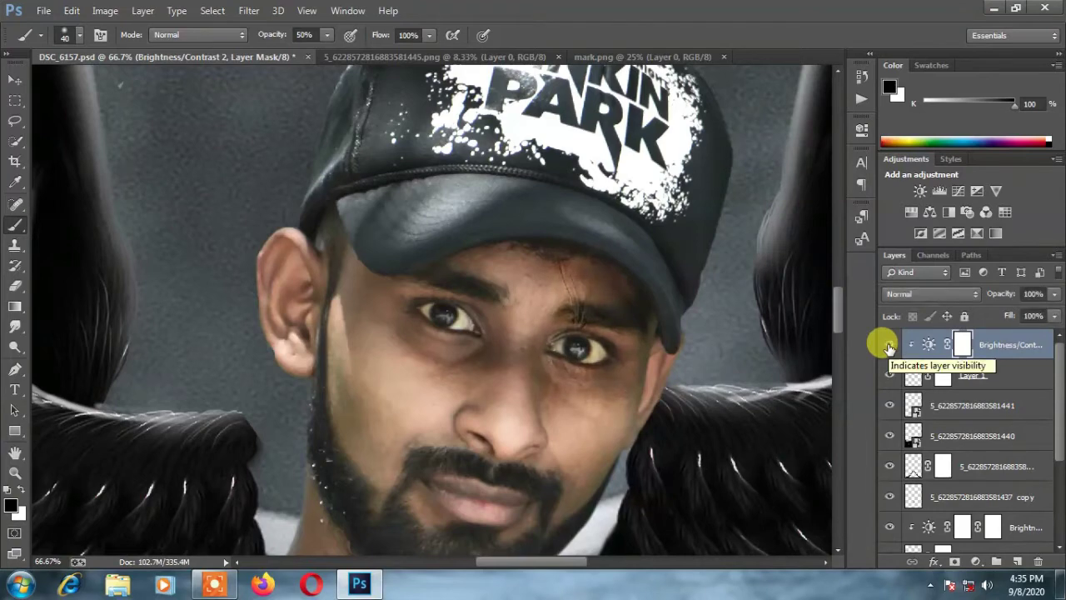
pyautogui.hotkey('ctrl', '-')
pyautogui.hotkey('ctrl', '-')
pyautogui.hotkey('ctrl', '-')
pyautogui.hotkey('ctrl', '-')
pyautogui.hotkey('ctrl', '-')
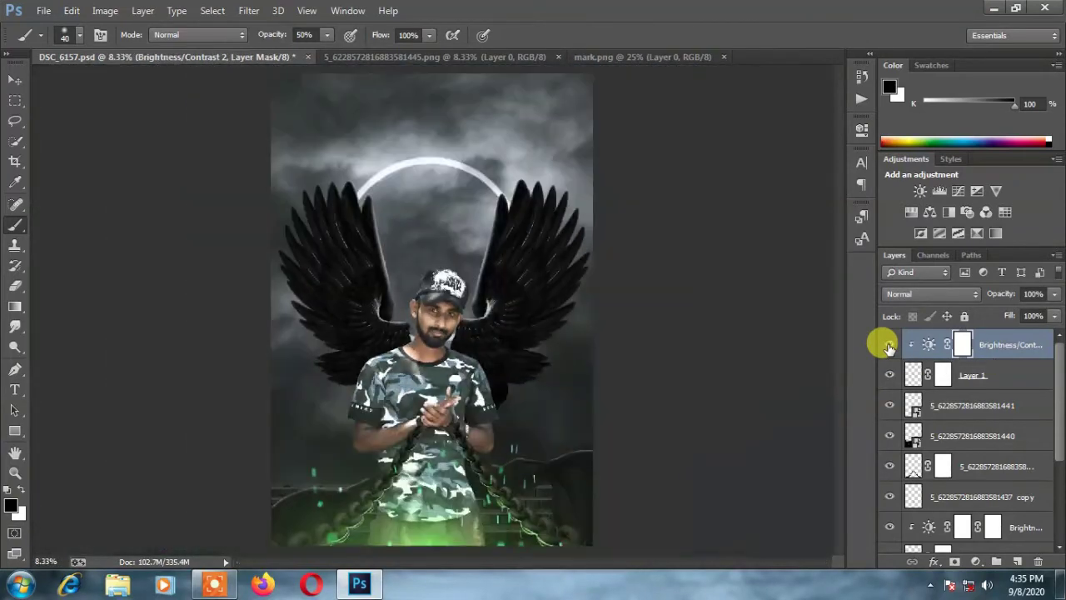
pyautogui.hotkey('ctrl', '-')
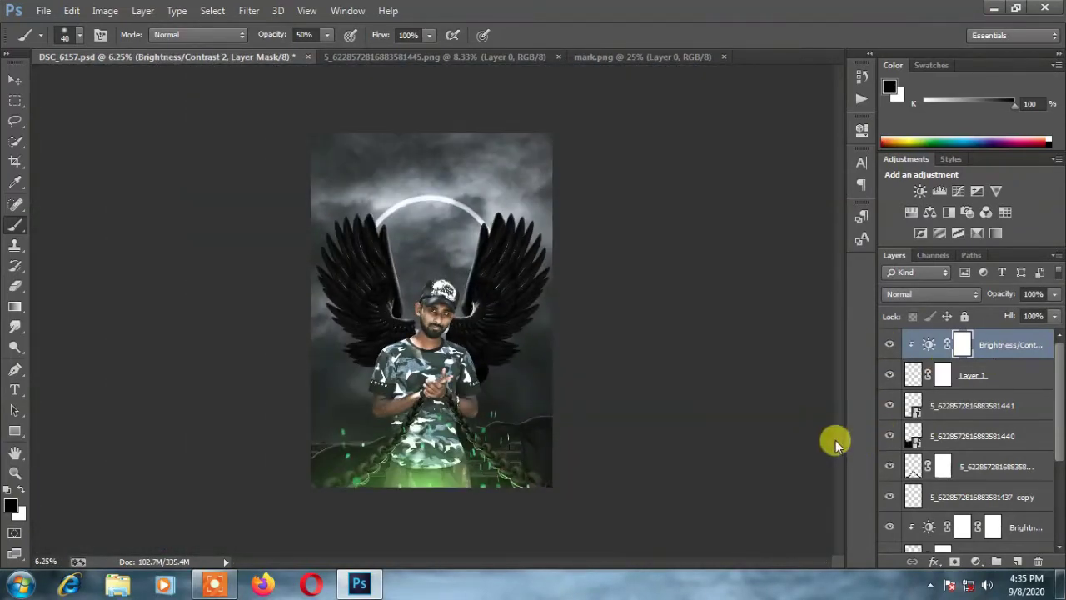
# - Select Layer 0 and set the Camera Raw preview to fit, with before and after side by side
pyautogui.moveTo(1058, 425); pyautogui.dragTo(1050, 496)
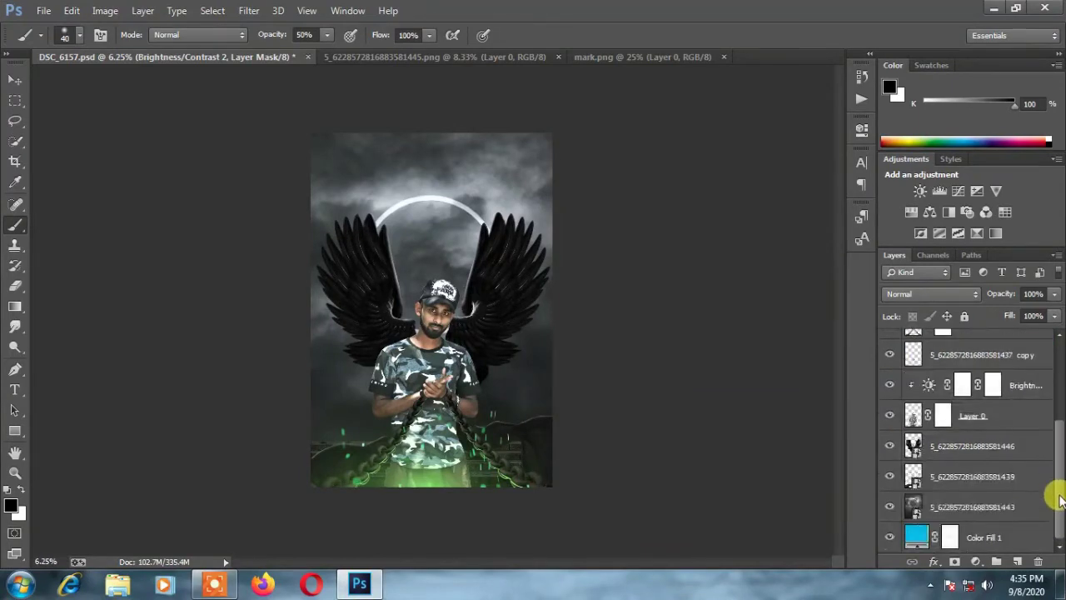
pyautogui.click(976, 423)
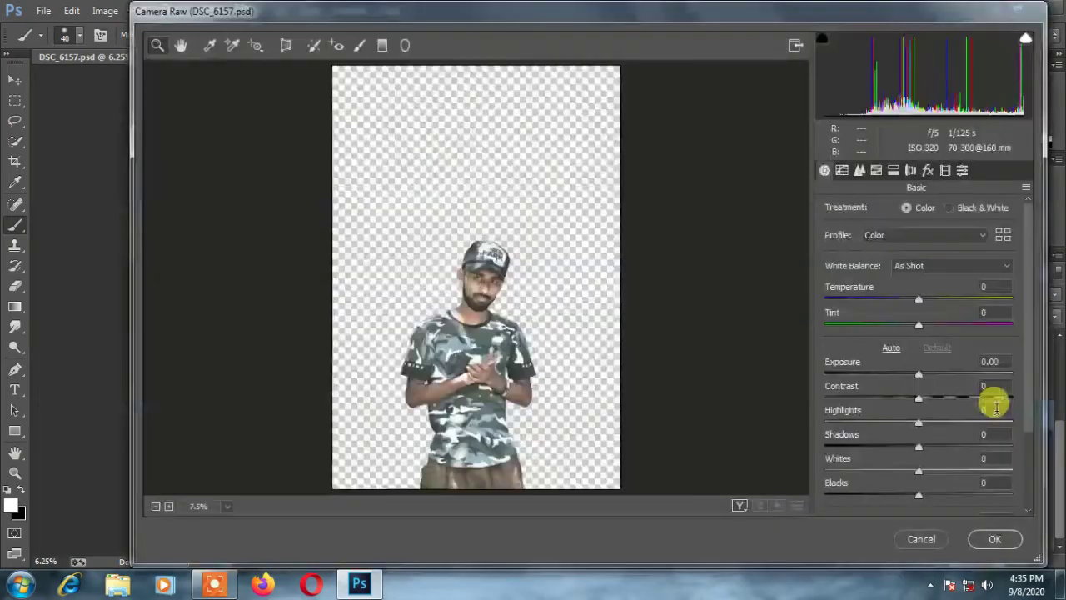
pyautogui.click(459, 348)
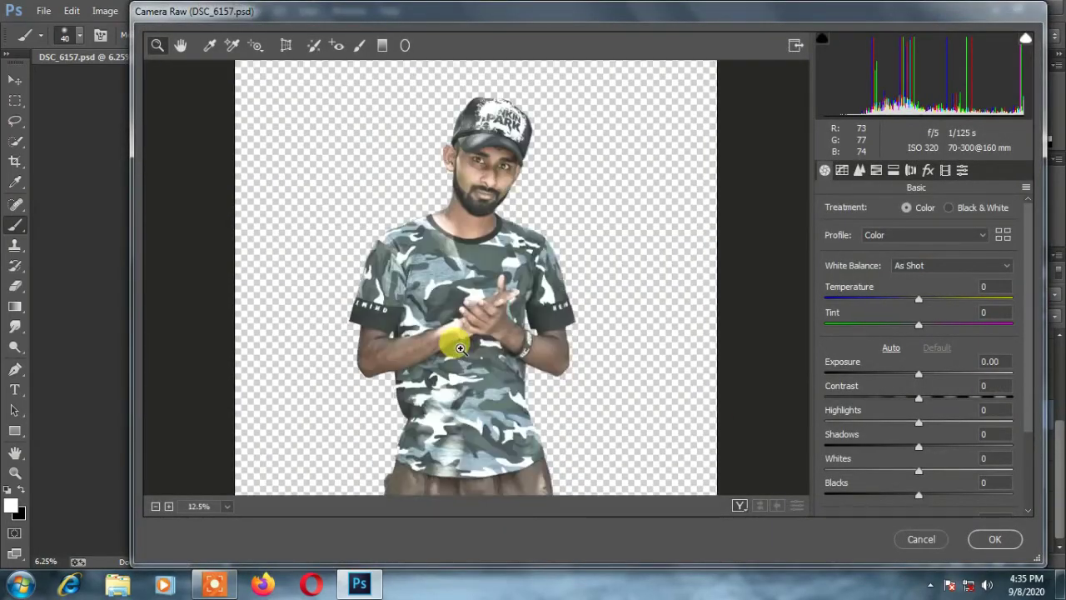
pyautogui.rightClick(460, 345)
pyautogui.click(481, 458)
pyautogui.click(740, 505)
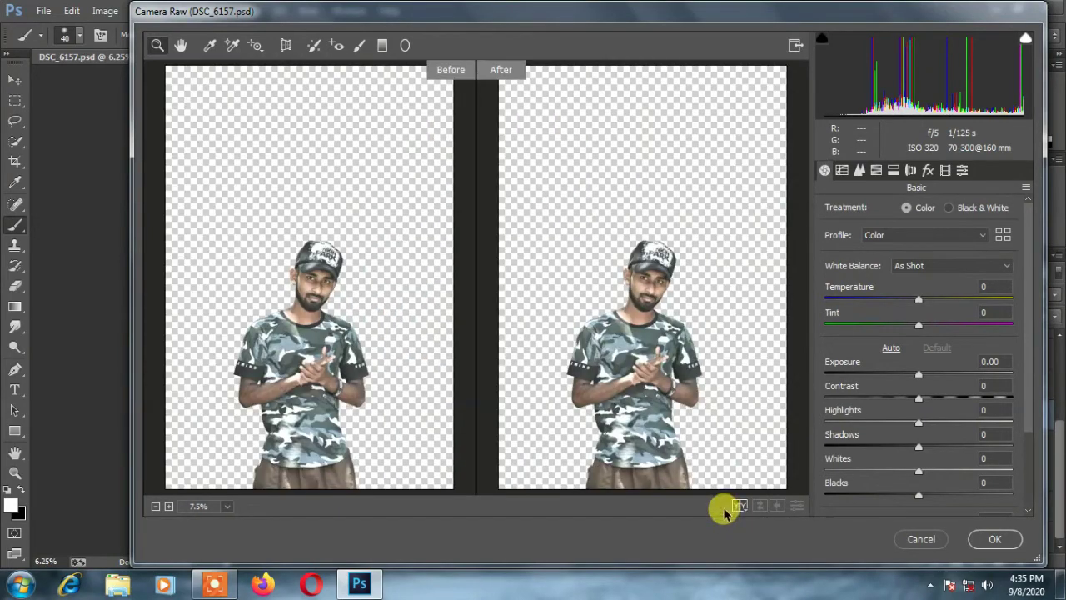
# - Adjust the Basic sliders: exposure +0.15, contrast +7, and slightly higher vibrance
pyautogui.moveTo(837, 361); pyautogui.dragTo(858, 385)
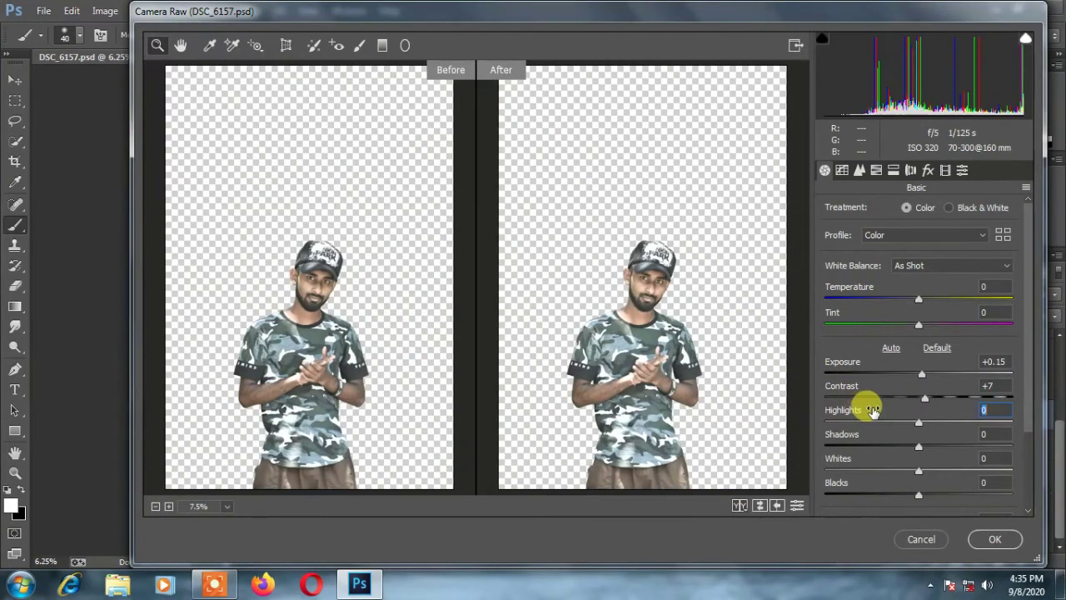
pyautogui.moveTo(881, 471); pyautogui.dragTo(868, 473)
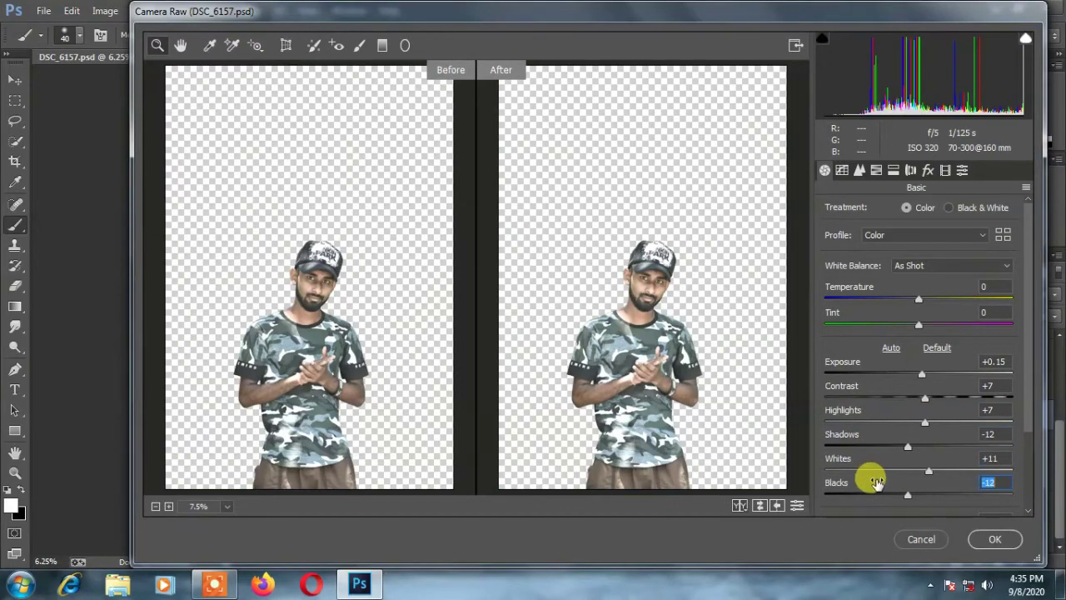
pyautogui.scroll(-2, 868, 466)
pyautogui.moveTo(868, 422); pyautogui.dragTo(876, 420)
pyautogui.moveTo(870, 465)
pyautogui.mouseDown()
pyautogui.moveTo(880, 468)
pyautogui.moveTo(844, 474)
pyautogui.mouseUp()
# - Tint the split-toning highlights to hue 204 with saturation 5
pyautogui.click(893, 170)
pyautogui.moveTo(892, 226); pyautogui.dragTo(928, 232)
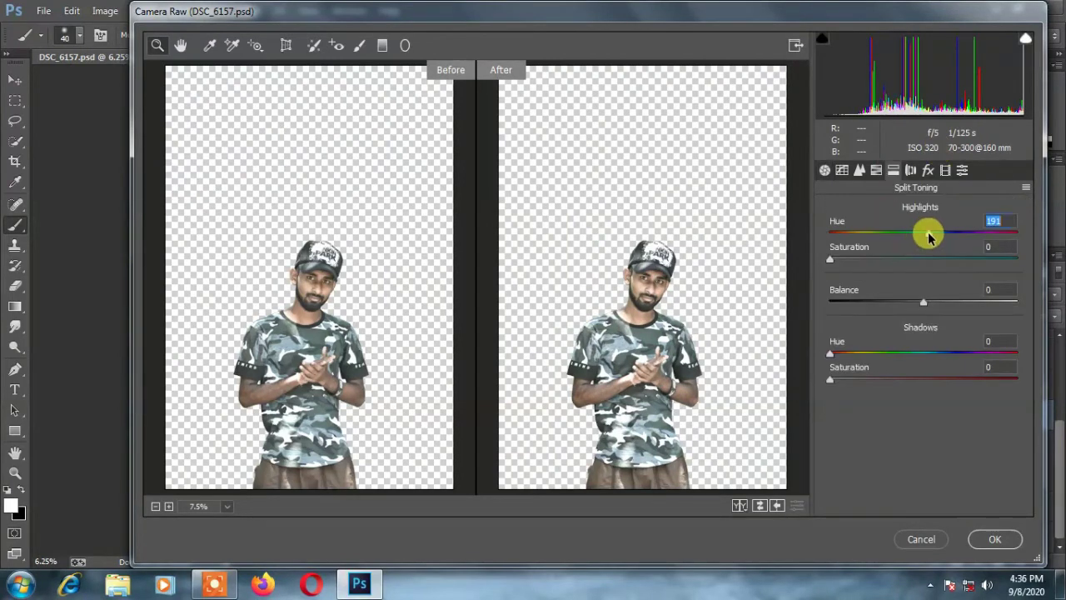
pyautogui.moveTo(856, 258); pyautogui.dragTo(838, 261)
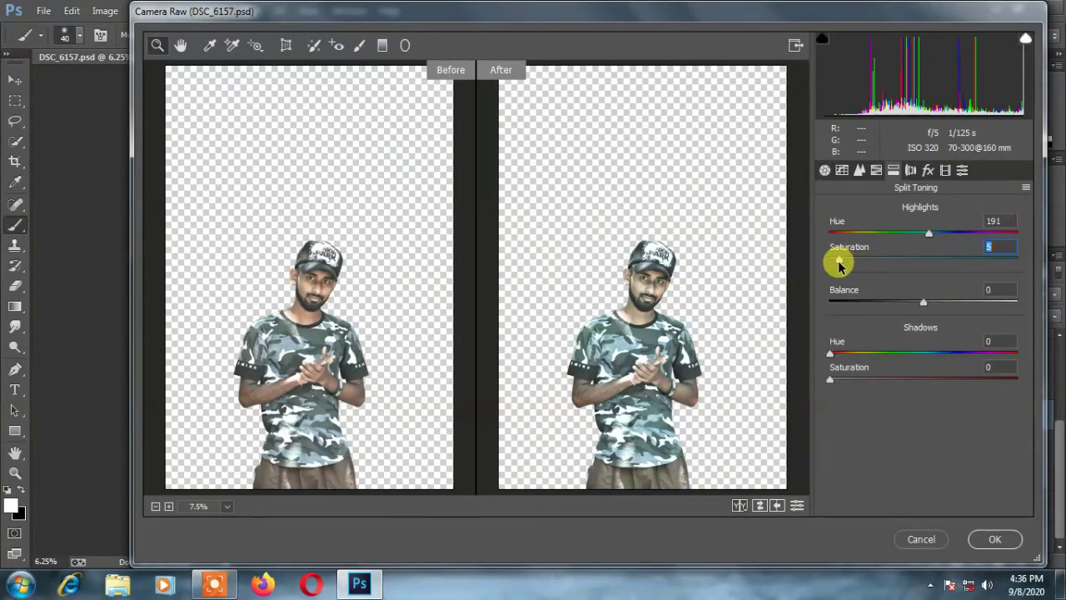
pyautogui.moveTo(928, 232); pyautogui.dragTo(938, 237)
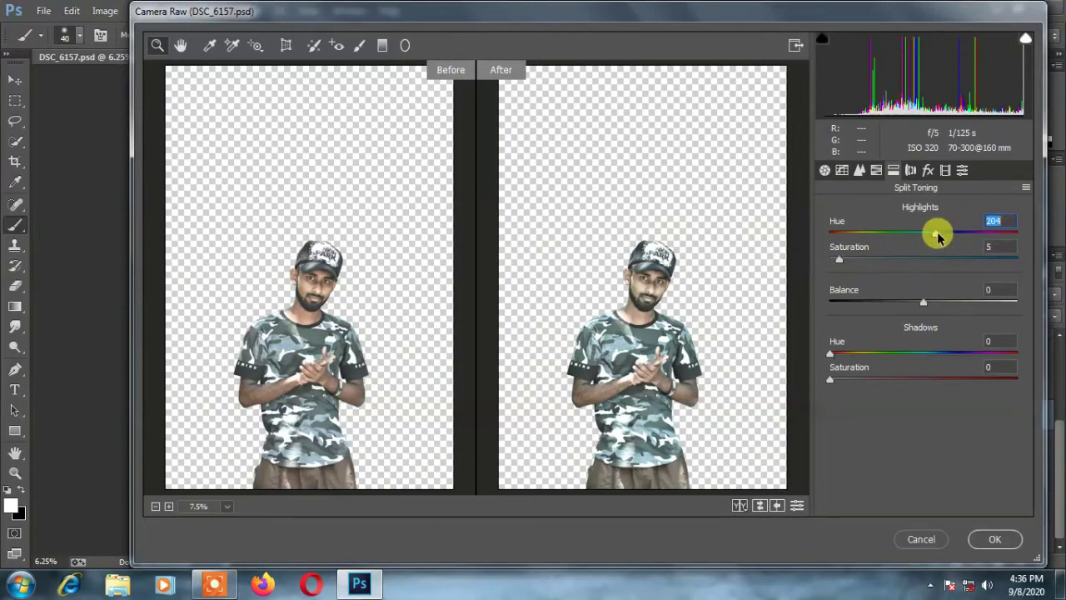
# - Boost the greens' HSL saturation to +46, leave orange hue at 0, and apply the filter
pyautogui.click(876, 170)
pyautogui.click(876, 207)
pyautogui.moveTo(922, 337)
pyautogui.mouseDown()
pyautogui.moveTo(1003, 340)
pyautogui.moveTo(966, 338)
pyautogui.mouseUp()
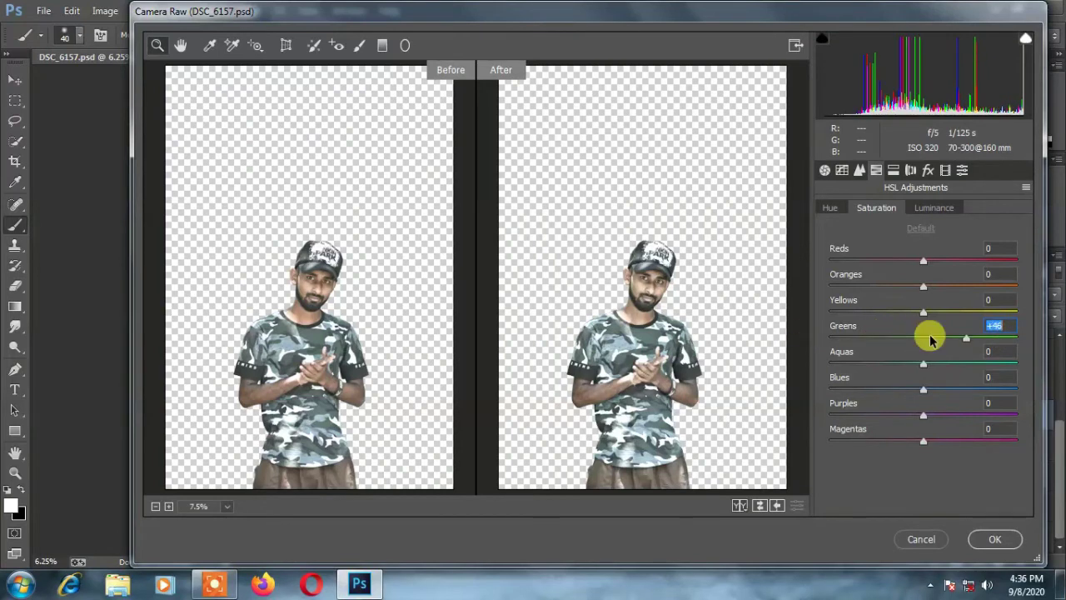
pyautogui.click(825, 207)
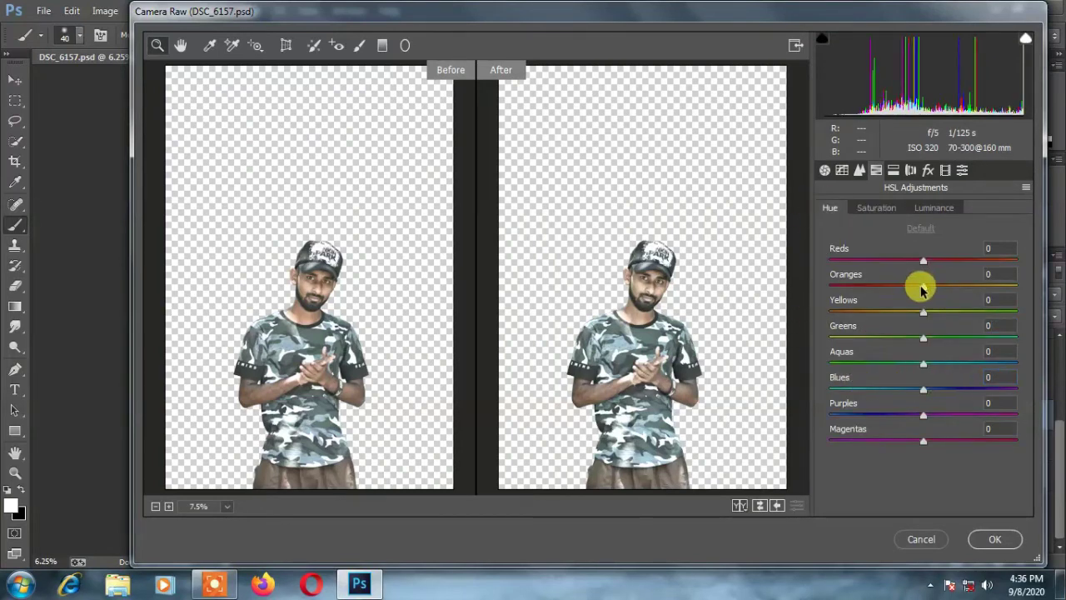
pyautogui.moveTo(923, 289); pyautogui.dragTo(931, 300)
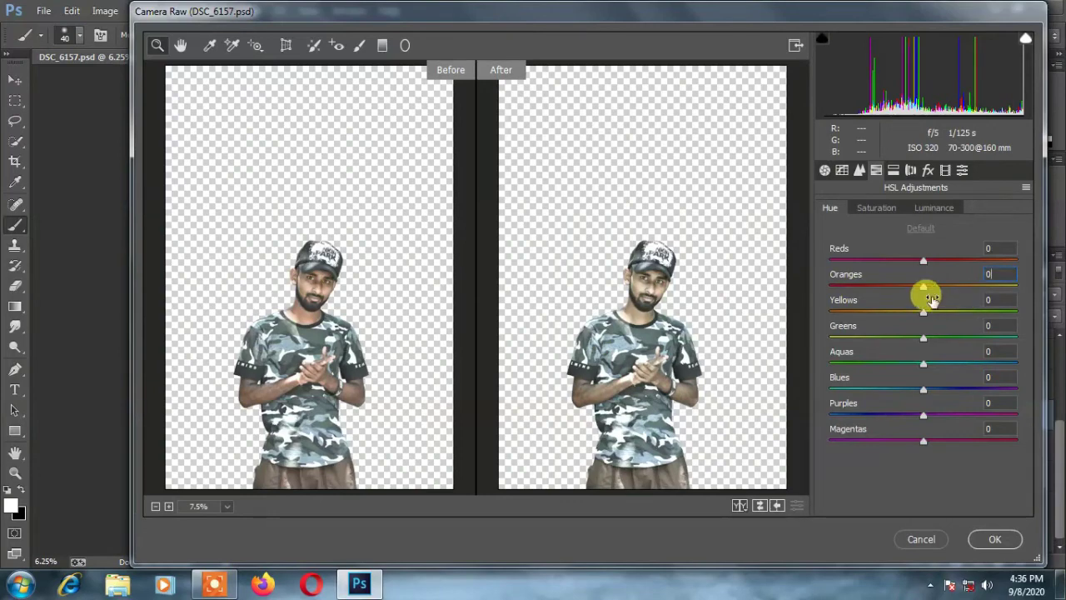
pyautogui.click(983, 540)
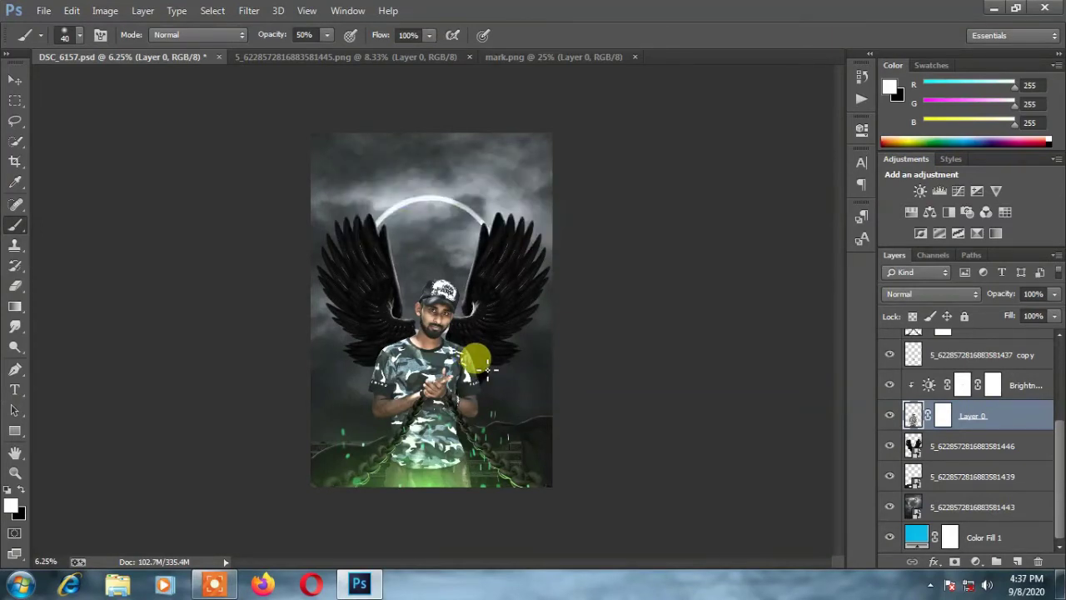
# - Add a Color Balance adjustment, shifting midtones toward cyan and pushing highlights toward blue +18
pyautogui.click(14, 79)
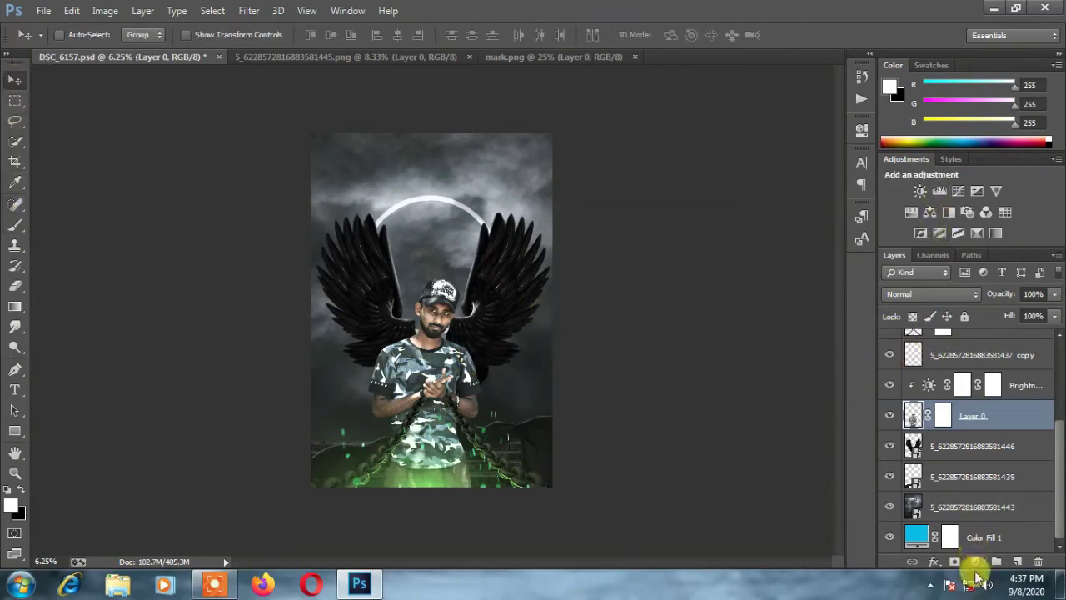
pyautogui.click(975, 561)
pyautogui.click(990, 396)
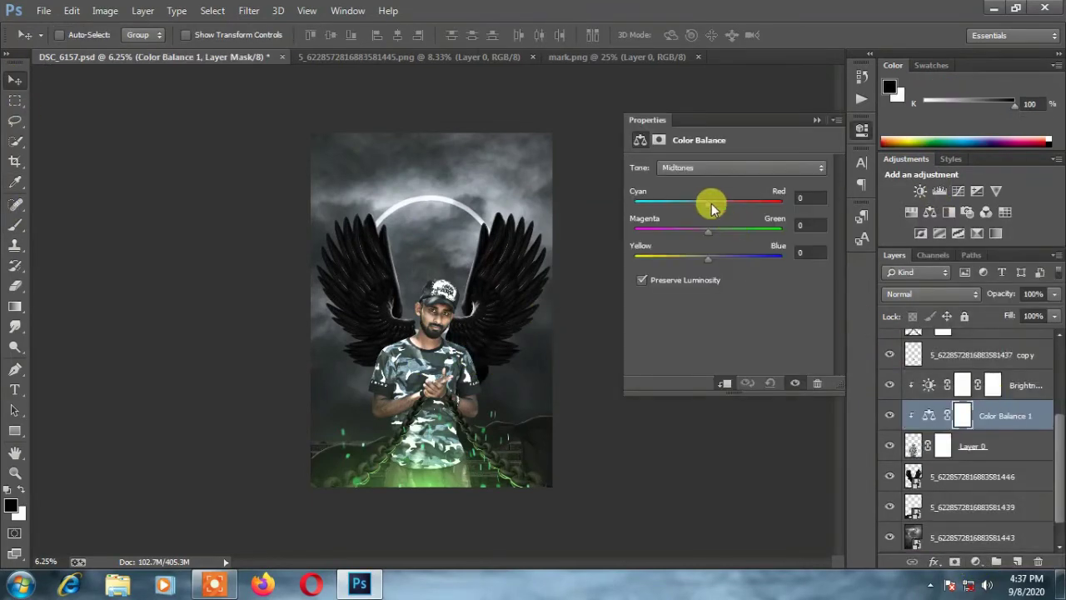
pyautogui.moveTo(709, 204)
pyautogui.mouseDown()
pyautogui.moveTo(728, 205)
pyautogui.moveTo(695, 208)
pyautogui.moveTo(721, 215)
pyautogui.moveTo(702, 257)
pyautogui.mouseUp()
pyautogui.click(726, 169)
pyautogui.click(704, 200)
pyautogui.moveTo(707, 206); pyautogui.dragTo(704, 205)
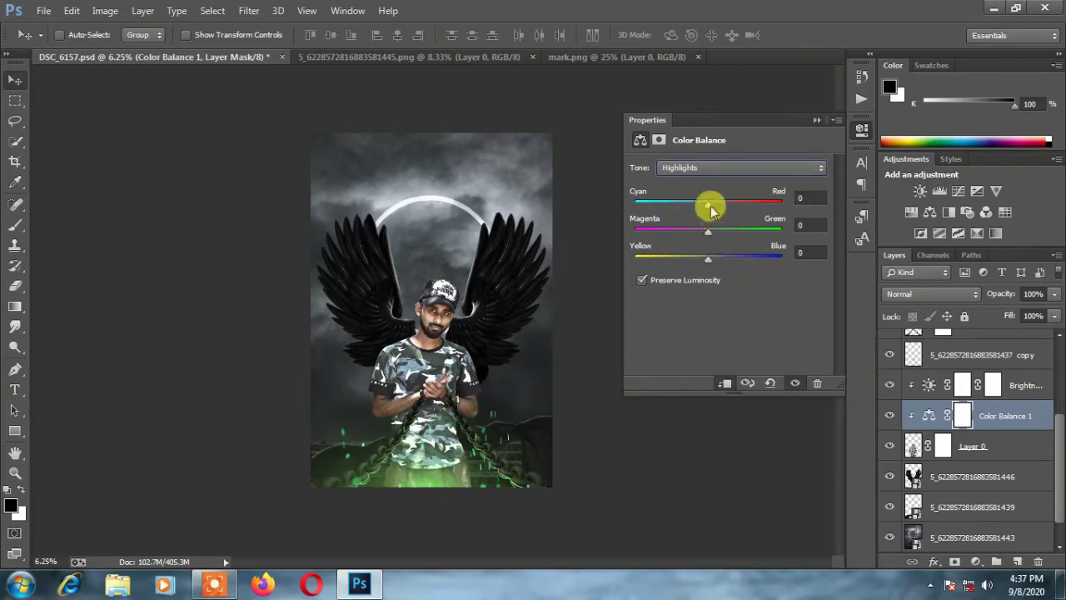
pyautogui.moveTo(703, 261); pyautogui.dragTo(722, 263)
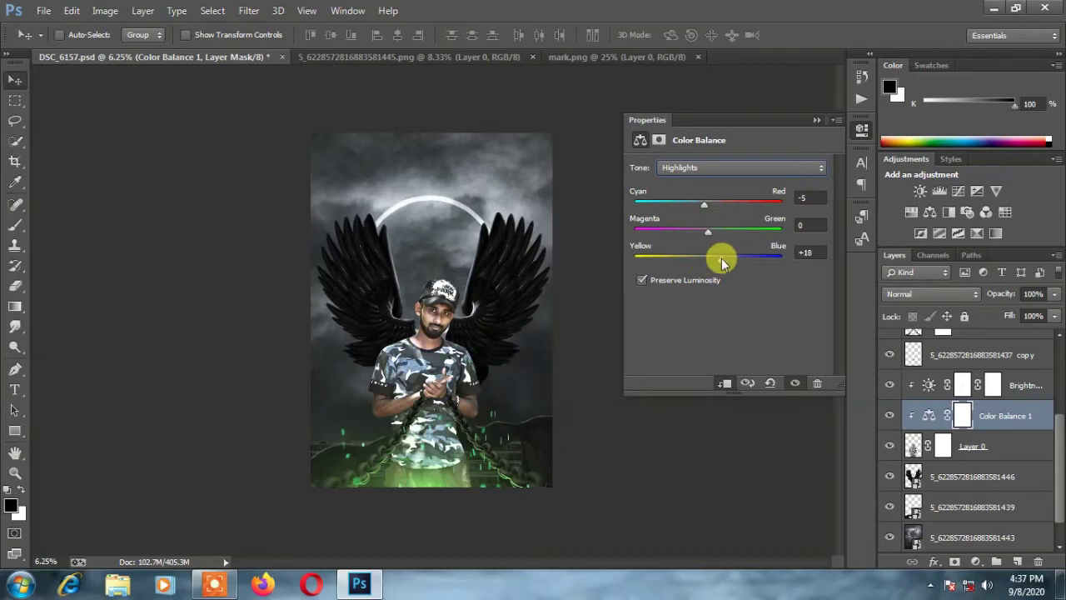
# - Reset the midtone yellow-blue balance to 0 and pull the midtone red back toward neutral
pyautogui.click(724, 167)
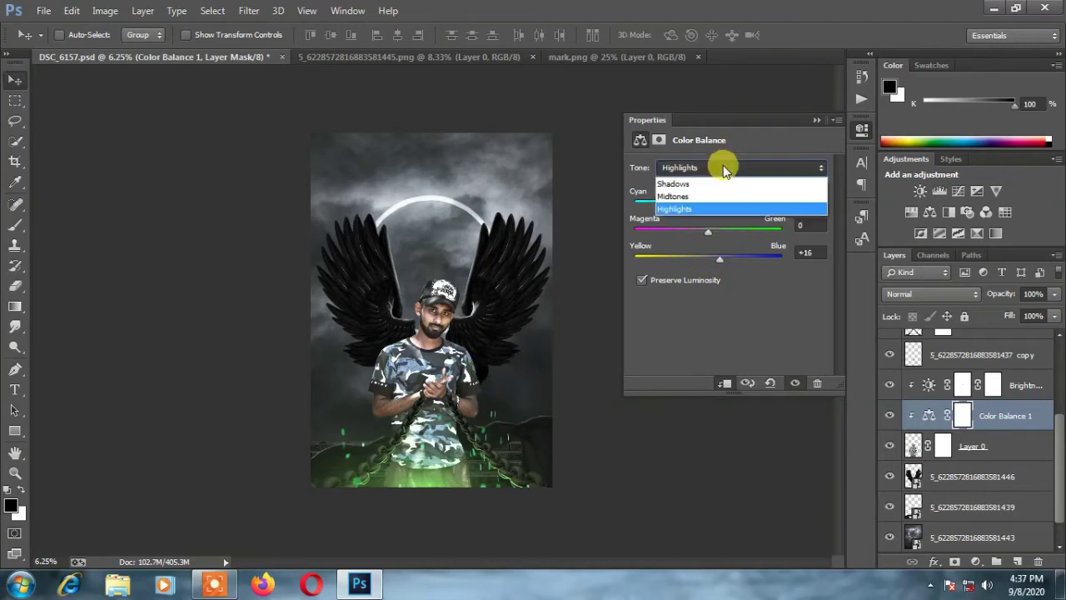
pyautogui.click(691, 193)
pyautogui.moveTo(716, 263); pyautogui.dragTo(685, 261)
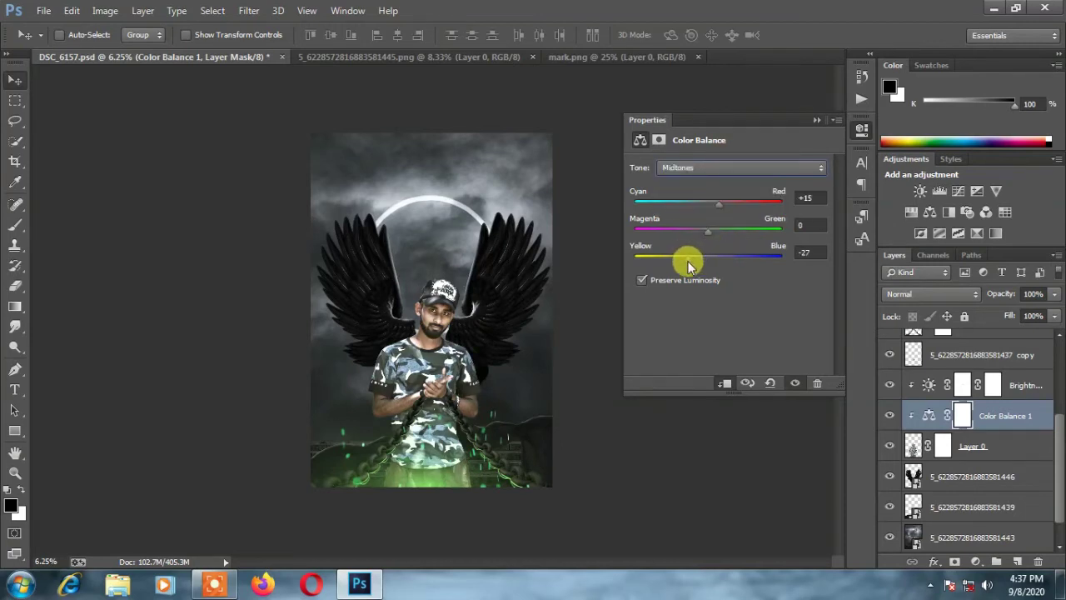
pyautogui.doubleClick(804, 253)
pyautogui.write('0')
pyautogui.press('Return')
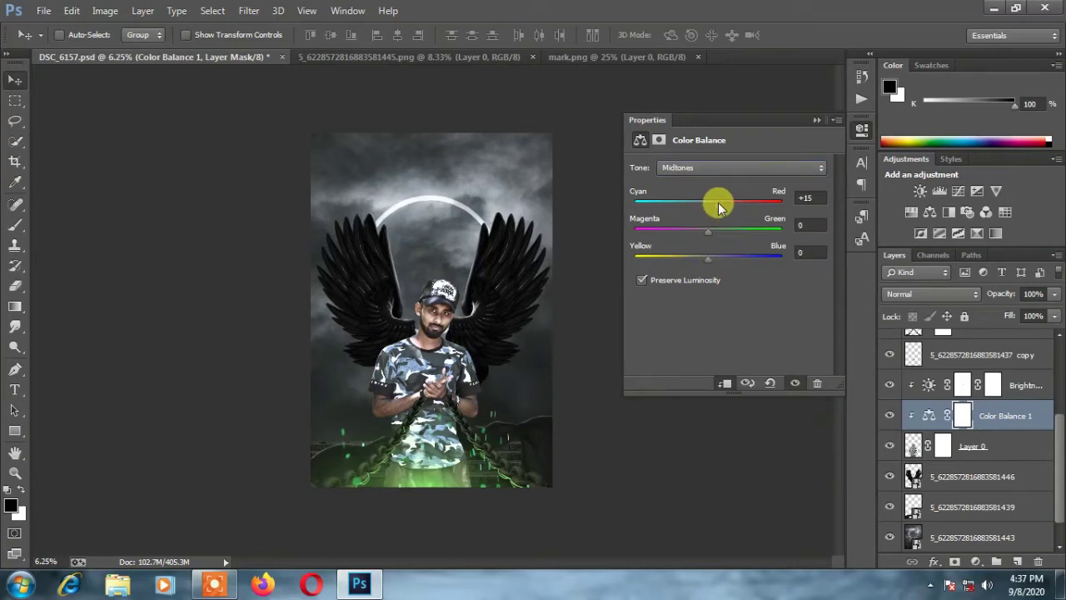
pyautogui.moveTo(717, 210)
pyautogui.mouseDown()
pyautogui.moveTo(705, 204)
pyautogui.moveTo(720, 211)
pyautogui.mouseUp()
pyautogui.doubleClick(802, 197)
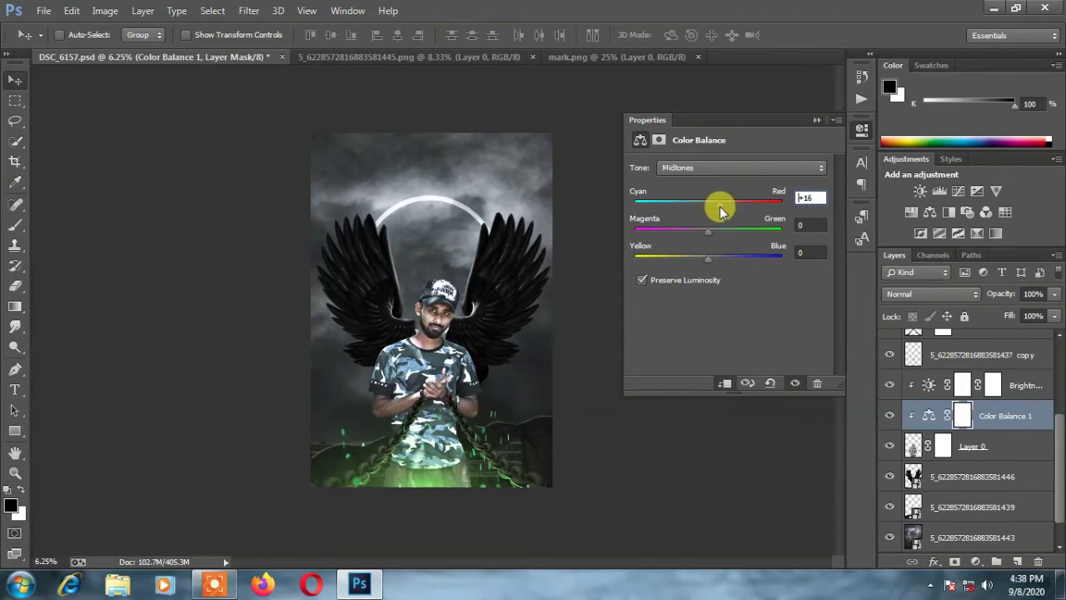
# - Balance the shadows (yellow-blue -7, cyan-red 9), then toggle Color Balance 1 off and on to compare
pyautogui.click(725, 168)
pyautogui.click(725, 180)
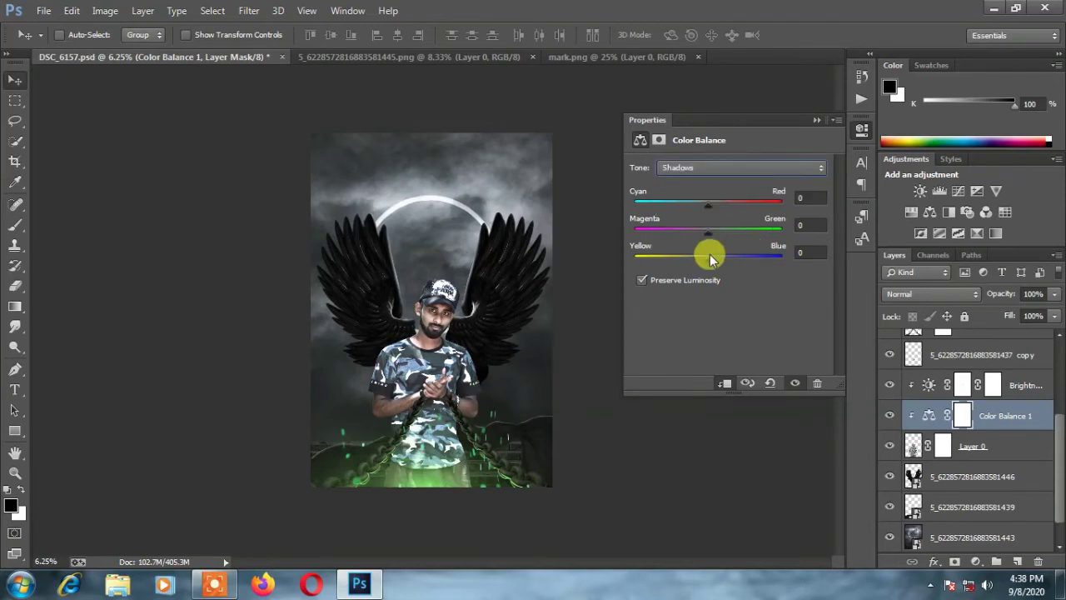
pyautogui.moveTo(708, 257); pyautogui.dragTo(702, 258)
pyautogui.moveTo(709, 201); pyautogui.dragTo(701, 202)
pyautogui.click(816, 119)
pyautogui.click(890, 416)
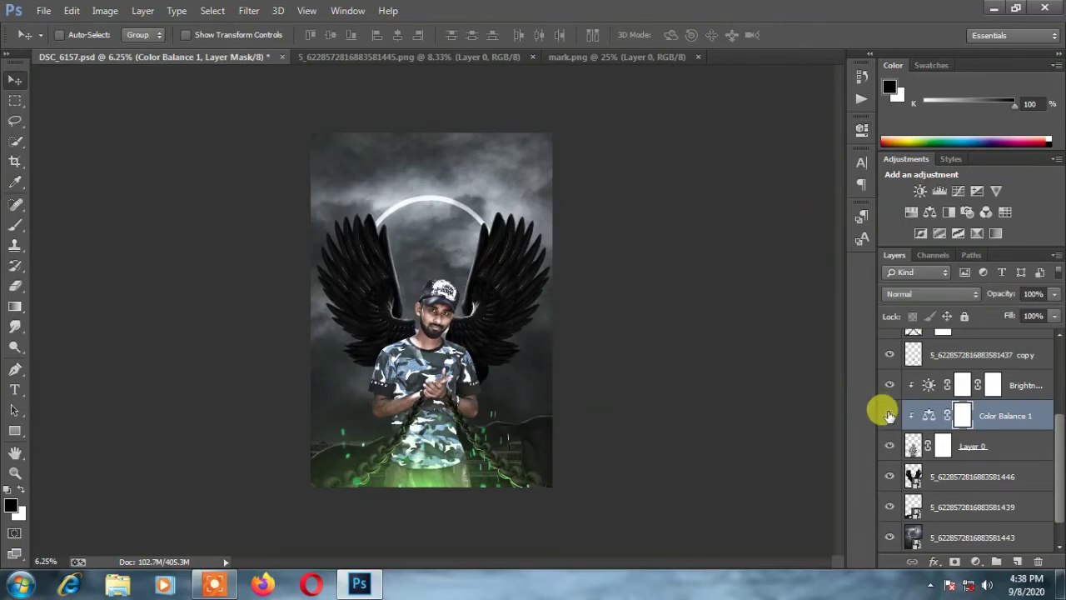
pyautogui.click(890, 416)
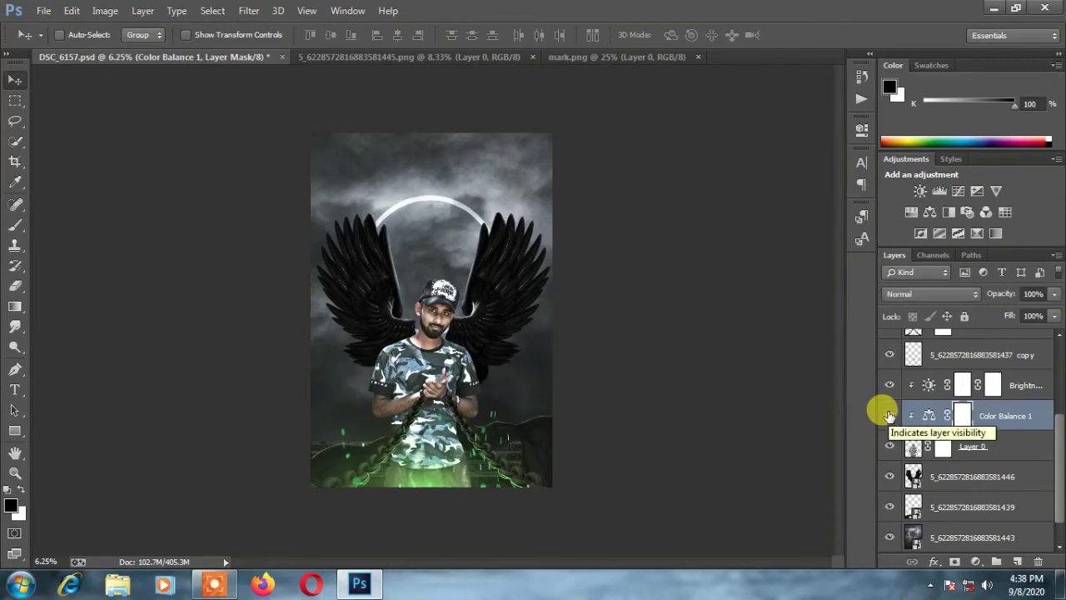
pyautogui.moveTo(1056, 421); pyautogui.dragTo(1056, 352)
# - Select the top Brightness/Contrast 2 layer, stamp all visible layers into Layer 2, and duplicate it twice
pyautogui.click(1026, 348)
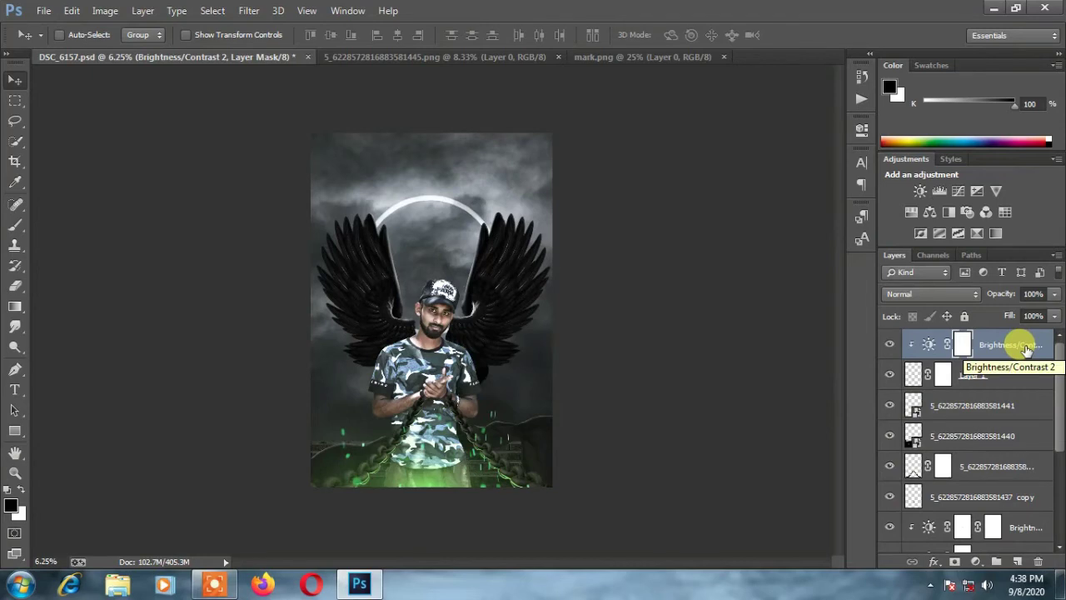
pyautogui.click(1025, 349)
pyautogui.hotkey('ctrl', 'shift', 'alt', 'e')
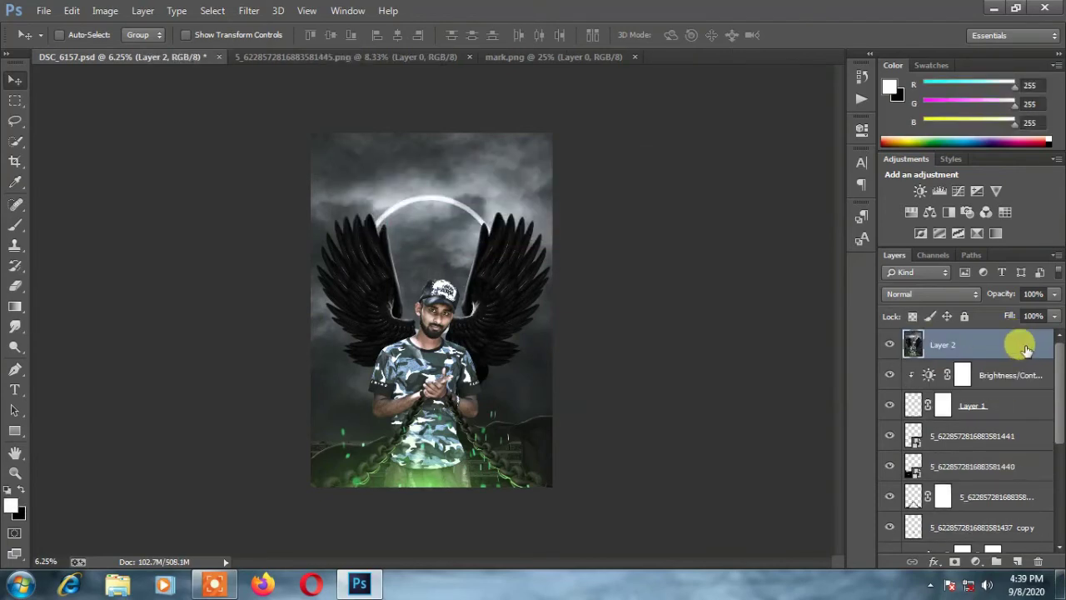
pyautogui.hotkey('ctrl', 'j')
pyautogui.hotkey('ctrl', 'j')
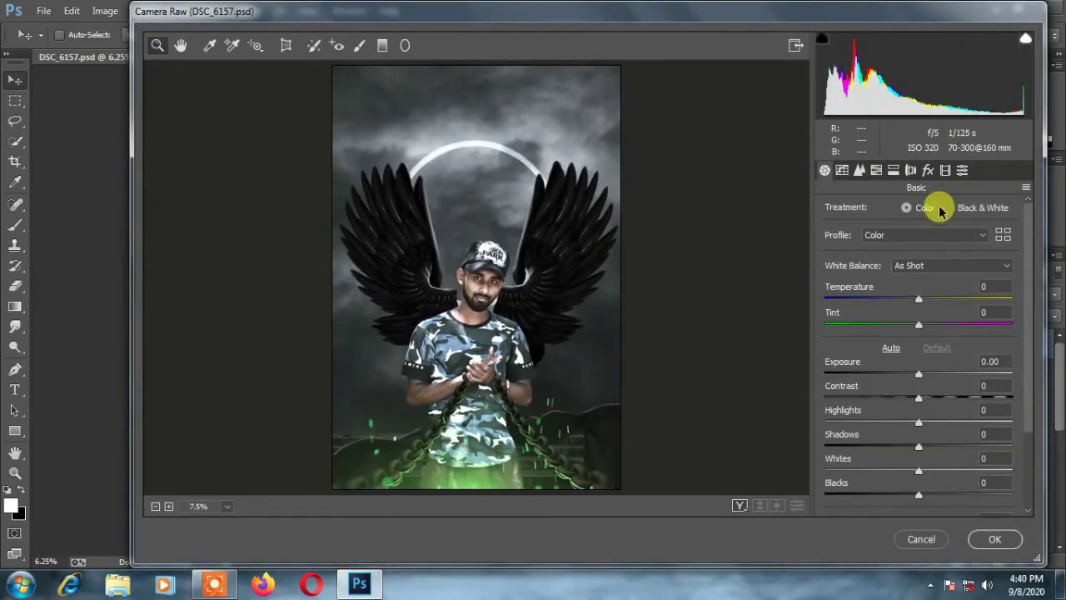
# - Darken the edges with a -36 post-crop vignette, trying then resetting a greens desaturation
pyautogui.click(928, 170)
pyautogui.moveTo(914, 369); pyautogui.dragTo(894, 368)
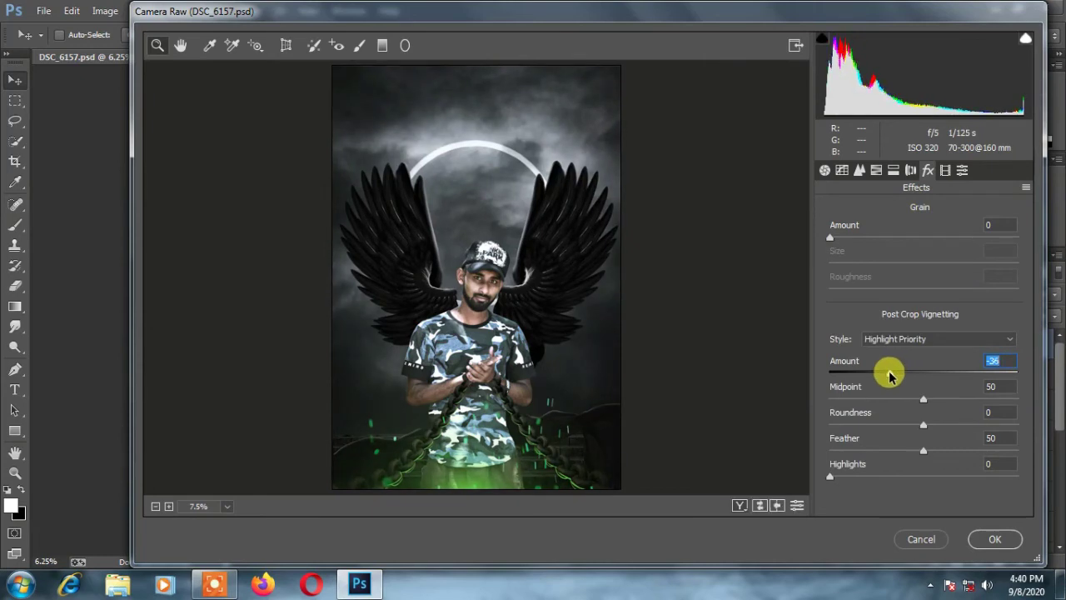
pyautogui.click(876, 170)
pyautogui.moveTo(921, 325); pyautogui.dragTo(820, 341)
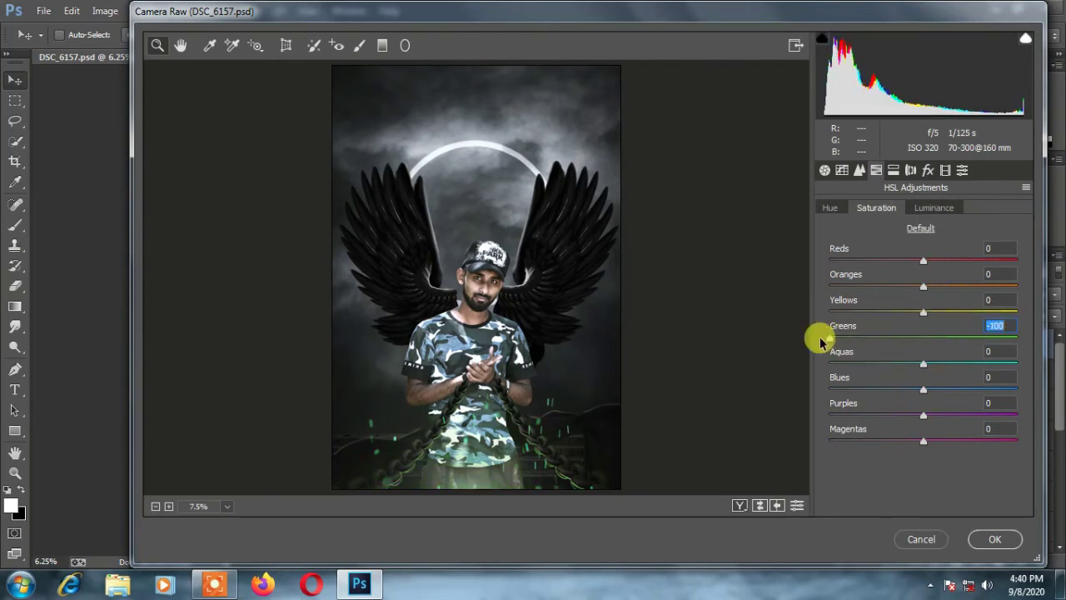
pyautogui.doubleClick(820, 341)
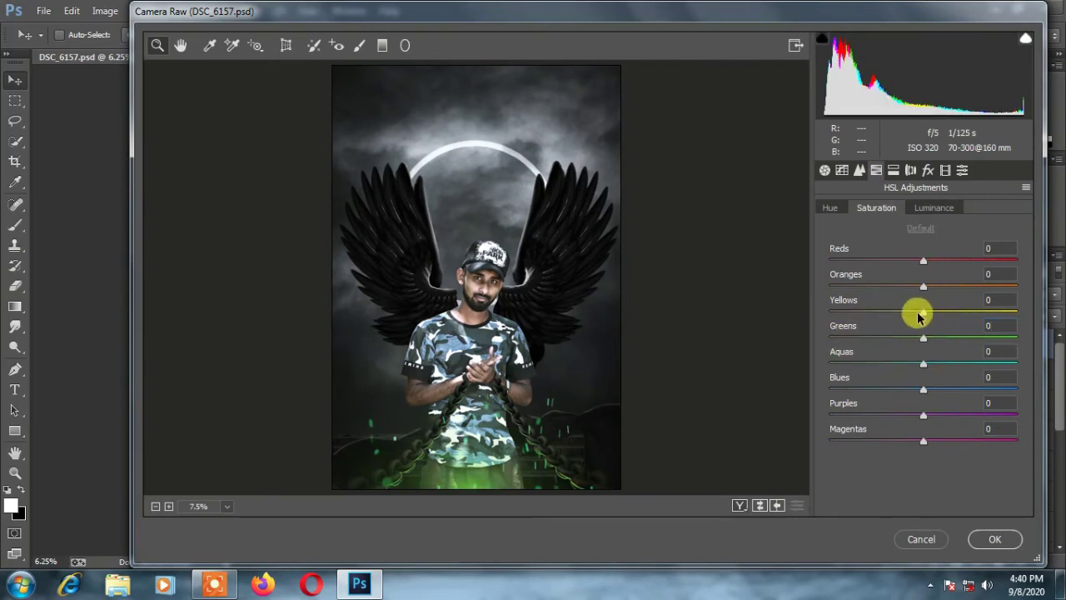
# - Lower the temperature and tint highlights to hue 198, saturation 7, then apply Camera Raw
pyautogui.hotkey('ctrl', 'alt', '1')
pyautogui.moveTo(919, 298)
pyautogui.mouseDown()
pyautogui.moveTo(905, 304)
pyautogui.moveTo(927, 324)
pyautogui.moveTo(907, 329)
pyautogui.mouseUp()
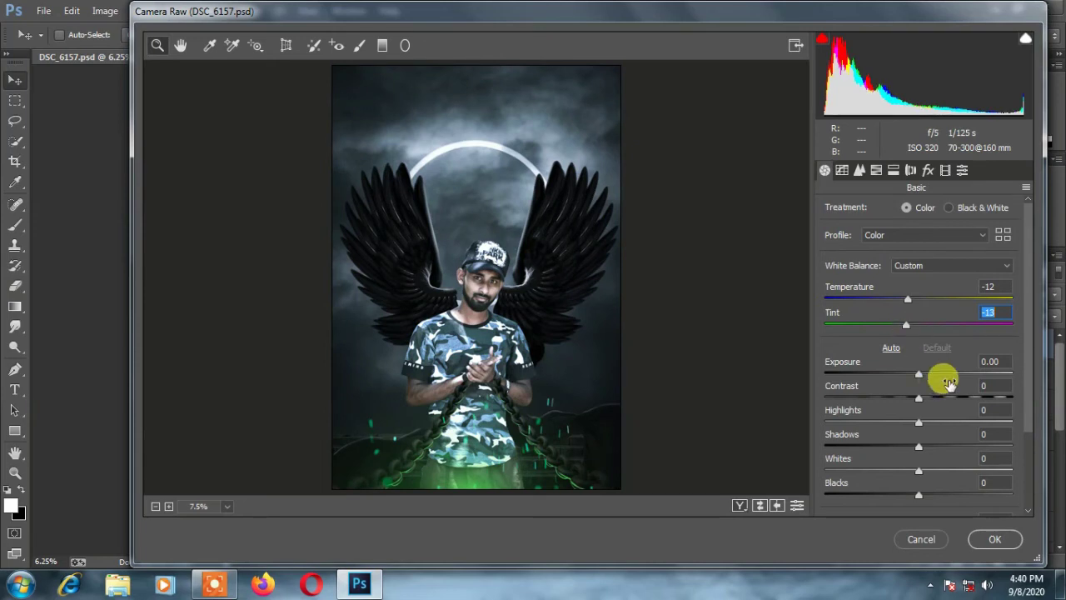
pyautogui.click(928, 170)
pyautogui.click(892, 170)
pyautogui.moveTo(918, 235); pyautogui.dragTo(933, 233)
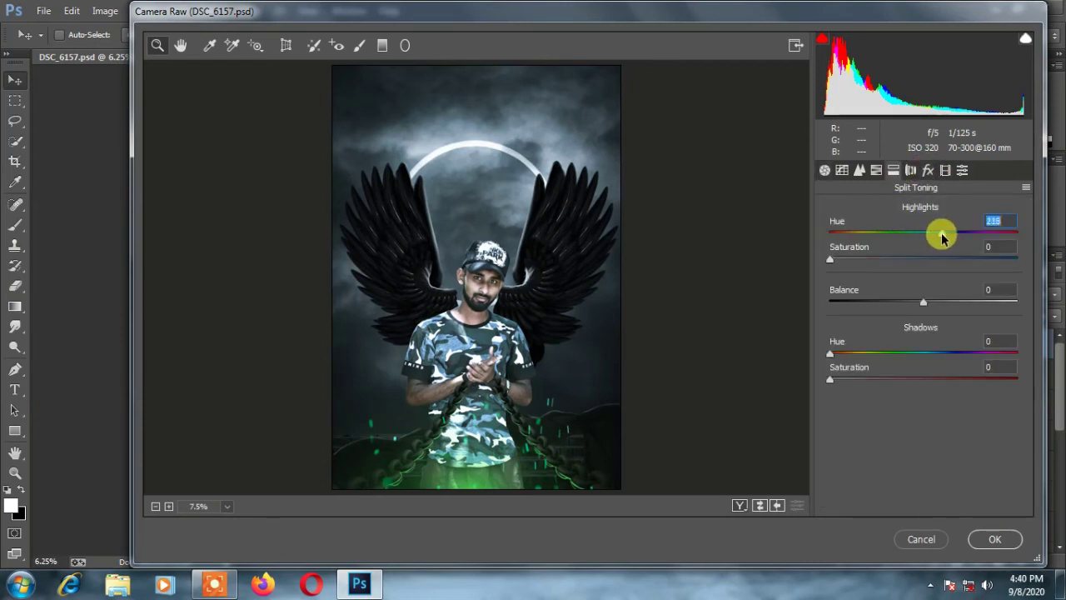
pyautogui.moveTo(836, 259); pyautogui.dragTo(842, 261)
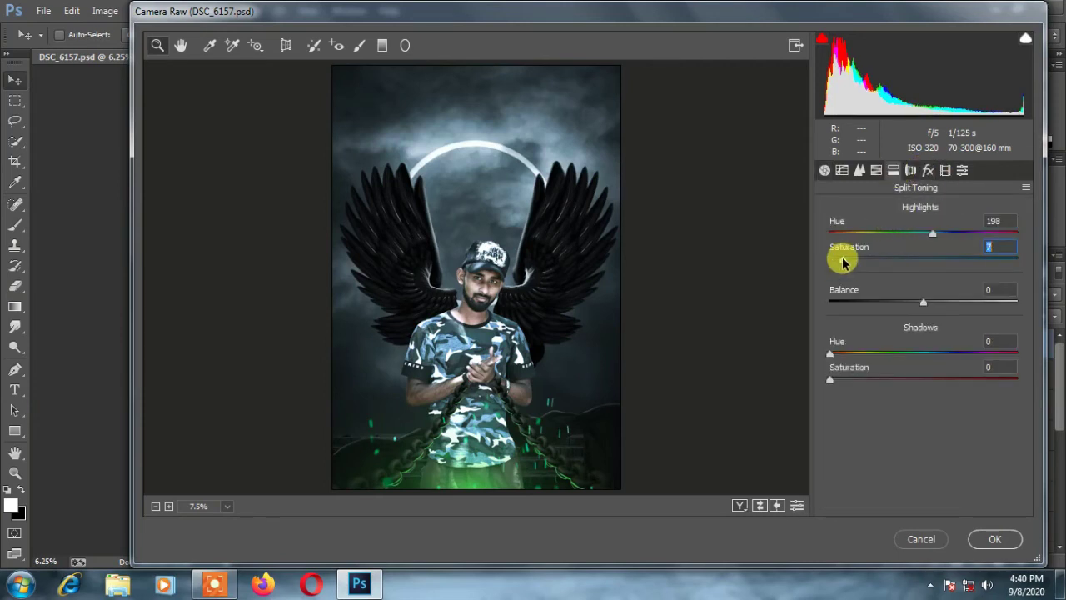
pyautogui.click(990, 539)
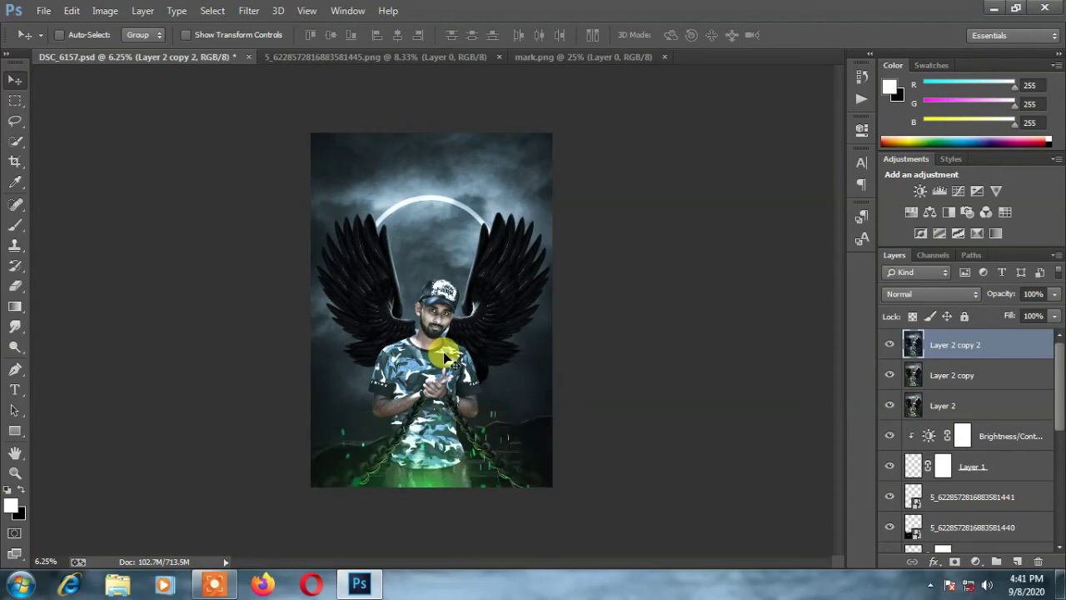
# - Duplicate the graded layer as Layer 2 copy 3 and zoom in on the face
pyautogui.hotkey('ctrl', 'j')
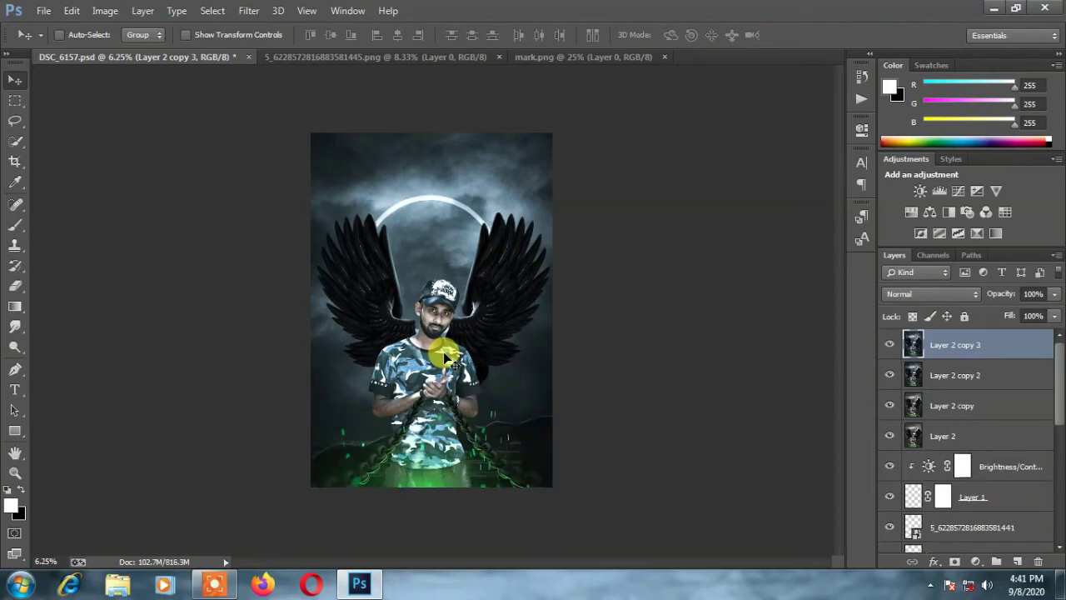
pyautogui.scroll(1, 443, 351)
pyautogui.scroll(2, 443, 351)
pyautogui.scroll(1, 443, 358)
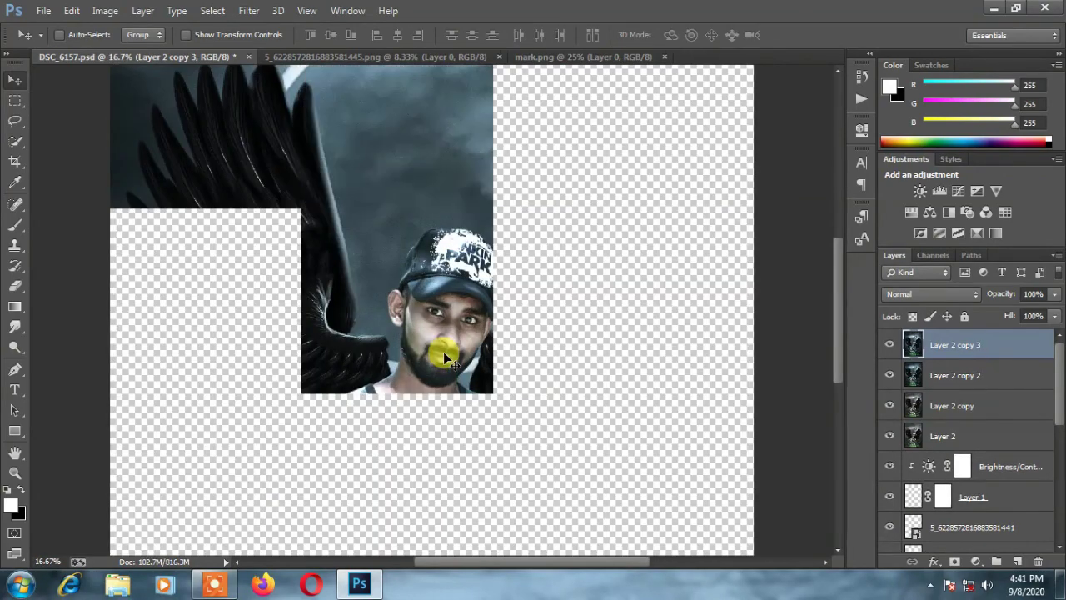
pyautogui.scroll(1, 444, 358)
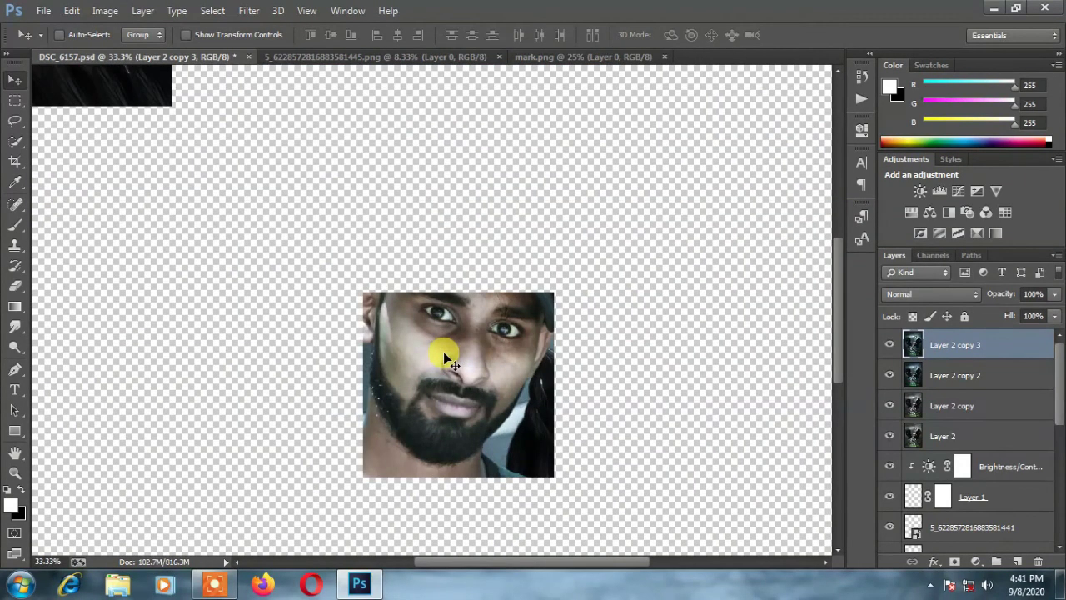
pyautogui.click(15, 475)
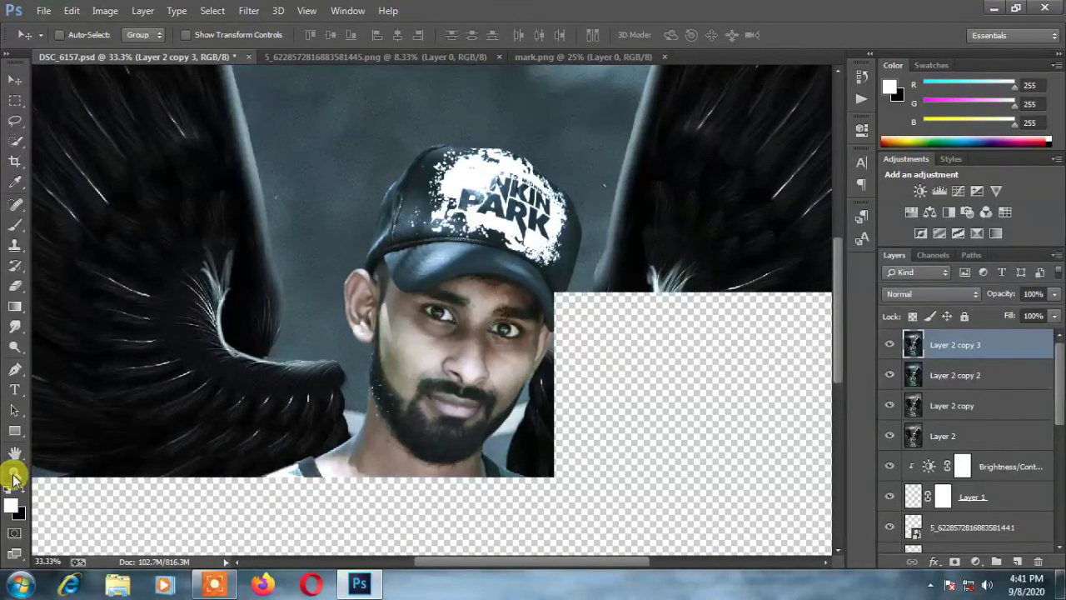
pyautogui.click(14, 474)
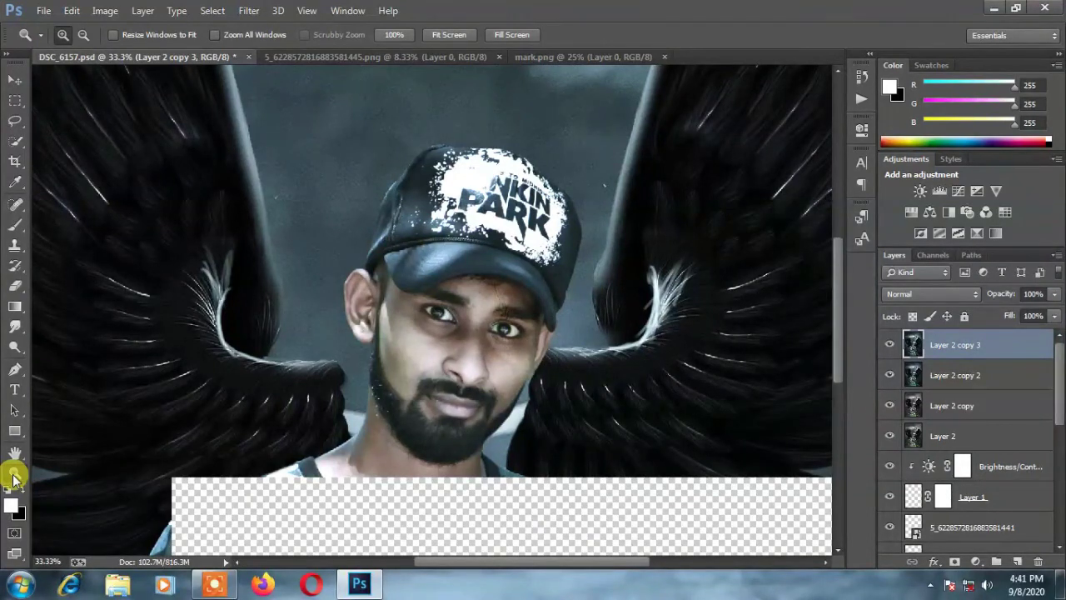
# - Soften the man's cheek skin with a 13% Smudge brush, then fit the image on screen
pyautogui.click(16, 326)
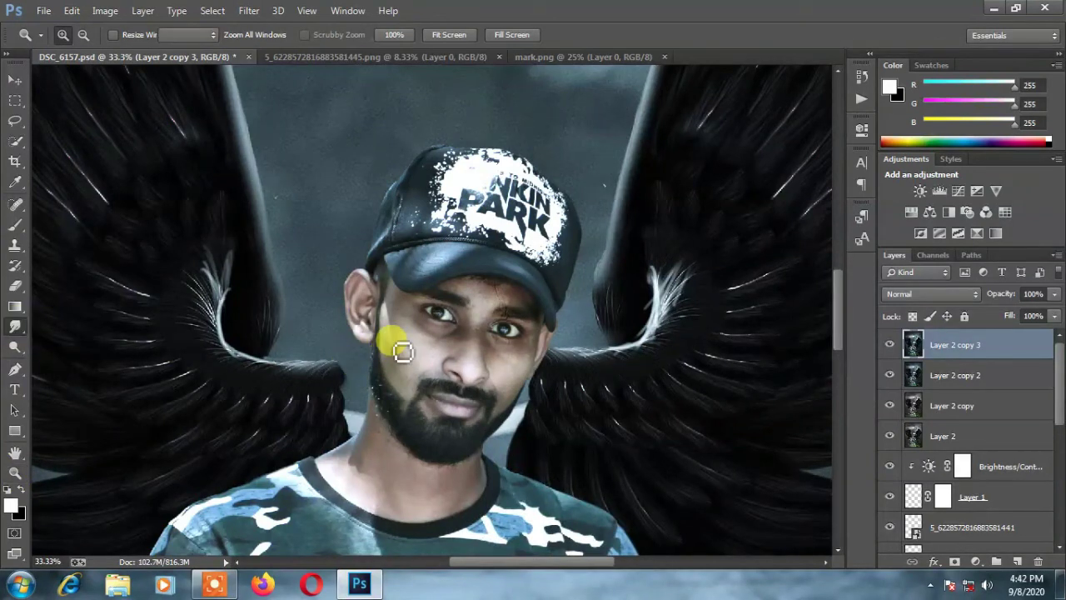
pyautogui.moveTo(401, 341)
pyautogui.mouseDown()
pyautogui.moveTo(348, 385)
pyautogui.moveTo(288, 383)
pyautogui.moveTo(442, 347)
pyautogui.moveTo(404, 300)
pyautogui.moveTo(327, 304)
pyautogui.moveTo(340, 341)
pyautogui.moveTo(371, 328)
pyautogui.moveTo(330, 369)
pyautogui.mouseUp()
pyautogui.press(']')
pyautogui.press(']')
pyautogui.press(']')
pyautogui.press(']')
pyautogui.press('[')
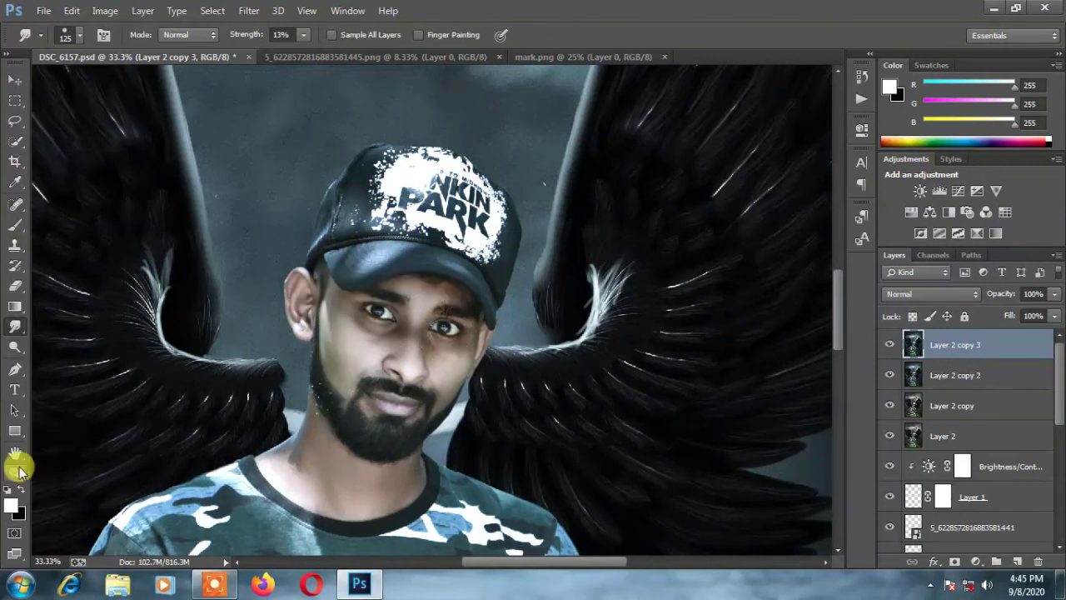
pyautogui.click(17, 472)
pyautogui.click(448, 34)
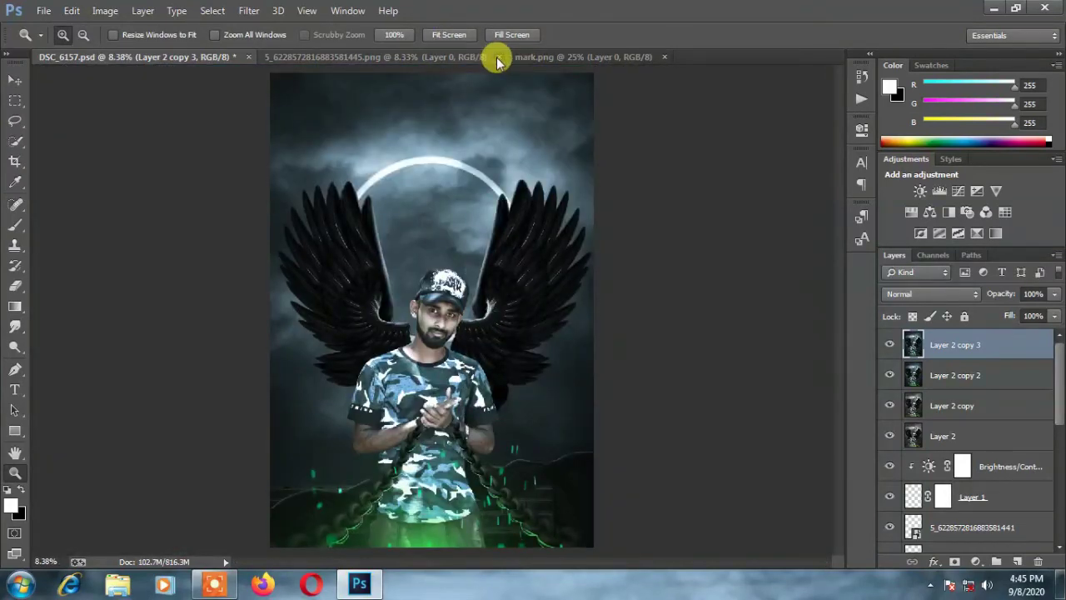
# - Close the two source images, zoom out and duplicate the top layer again
pyautogui.click(497, 58)
pyautogui.click(416, 56)
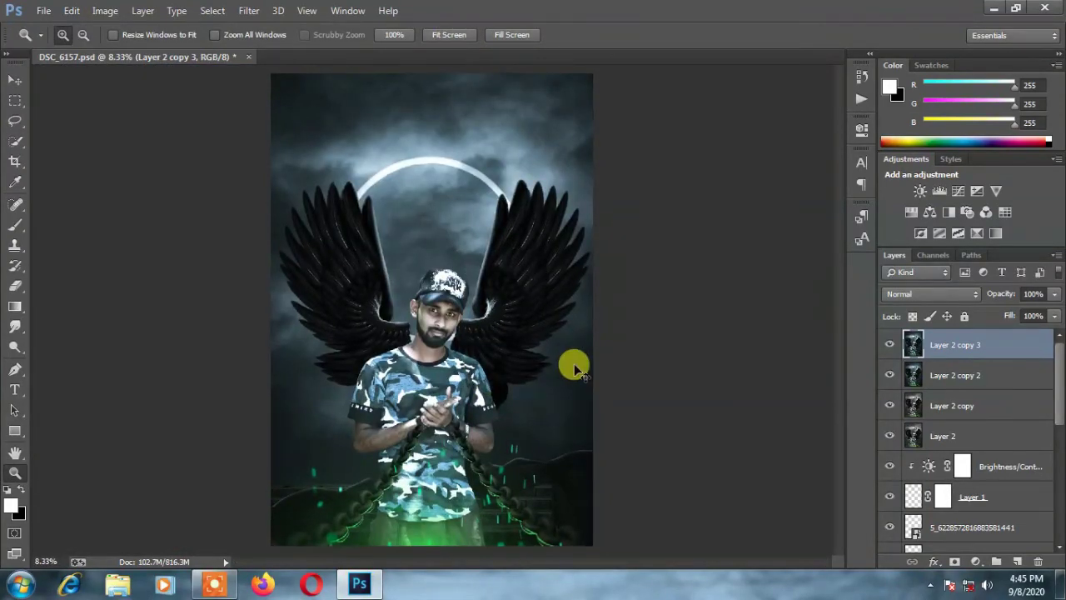
pyautogui.keyDown('alt'); pyautogui.click(574, 364); pyautogui.keyUp('alt')
pyautogui.hotkey('ctrl', 'j')
# - Add a Selective Color adjustment deepening the Blacks range with Black +7
pyautogui.click(976, 561)
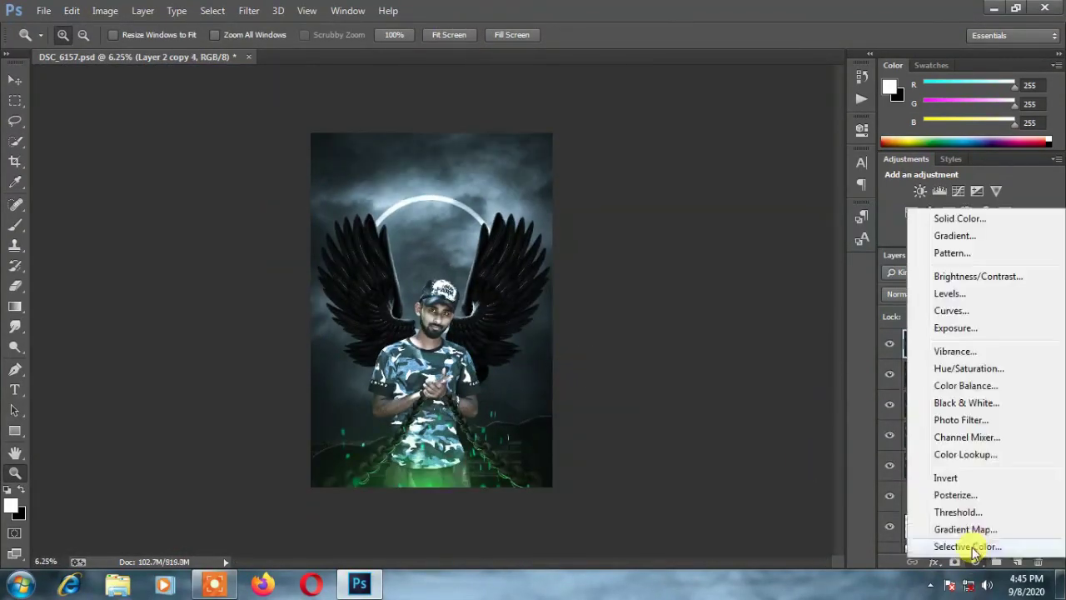
pyautogui.click(952, 546)
pyautogui.click(721, 190)
pyautogui.click(714, 302)
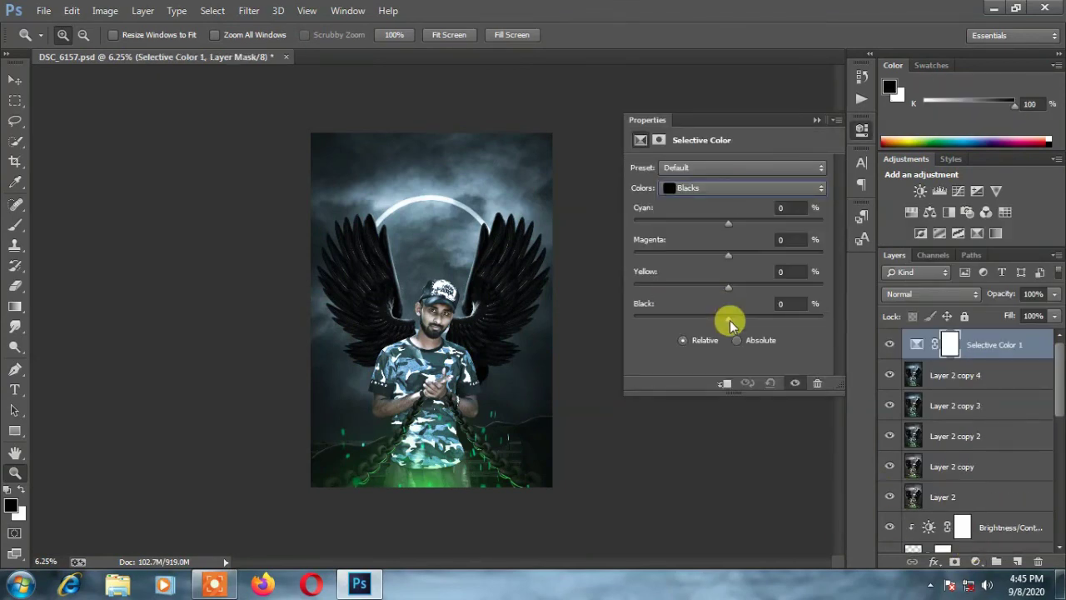
pyautogui.moveTo(728, 319); pyautogui.dragTo(736, 325)
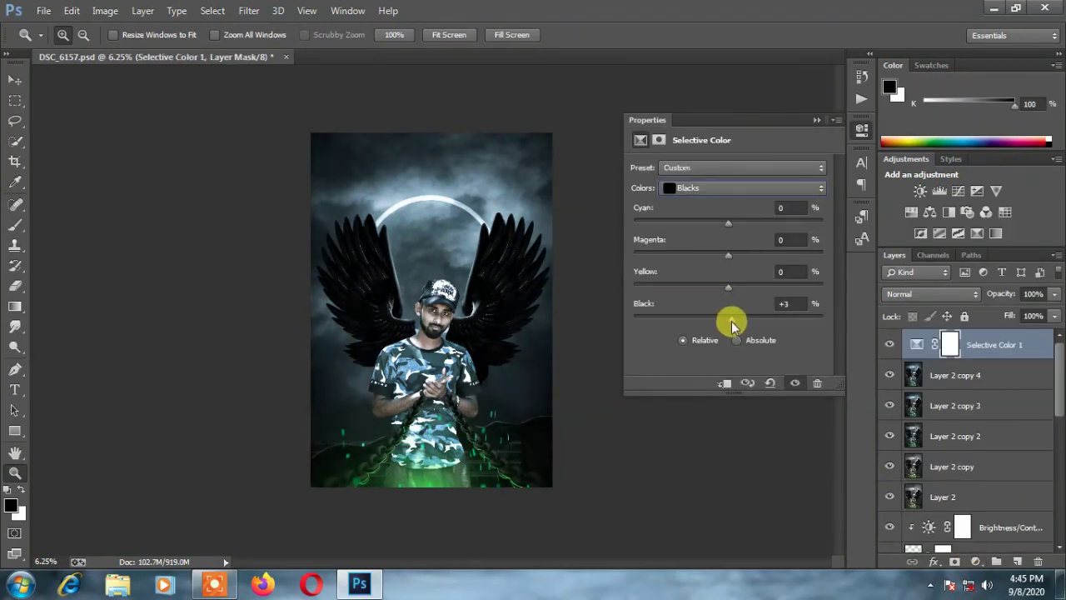
# - Add a Cyan Photo Filter adjustment at 15% density
pyautogui.click(816, 119)
pyautogui.click(967, 211)
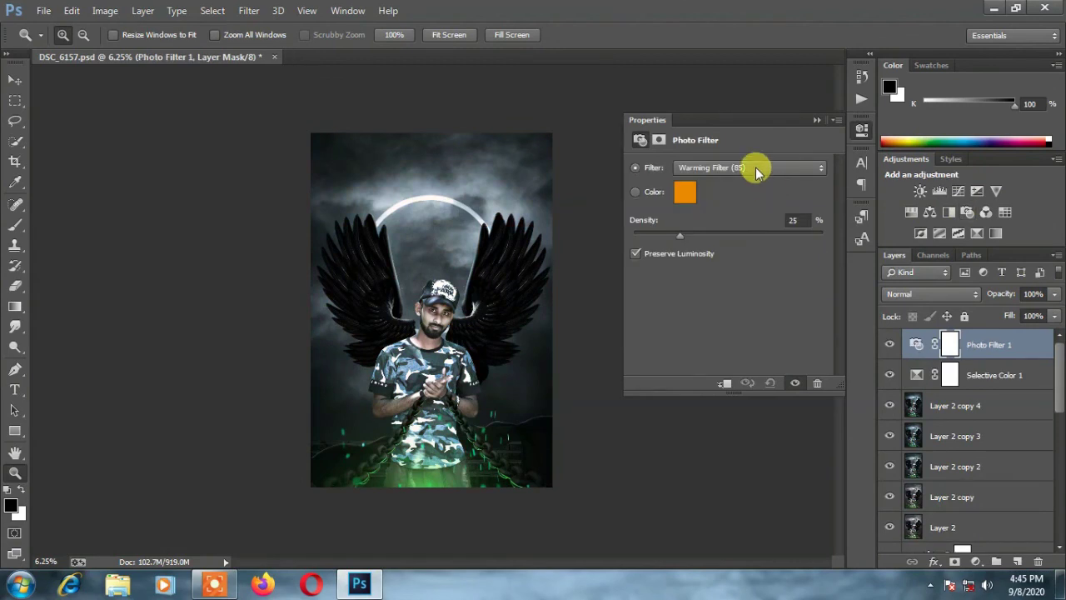
pyautogui.click(756, 171)
pyautogui.click(732, 306)
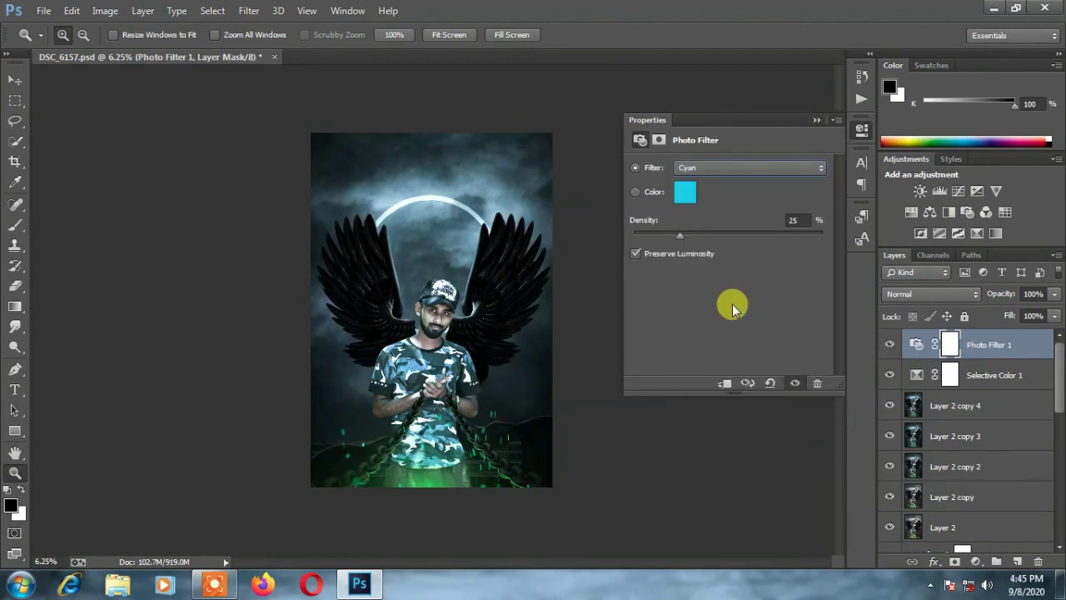
pyautogui.moveTo(680, 235)
pyautogui.mouseDown()
pyautogui.moveTo(618, 240)
pyautogui.moveTo(666, 245)
pyautogui.mouseUp()
pyautogui.click(817, 120)
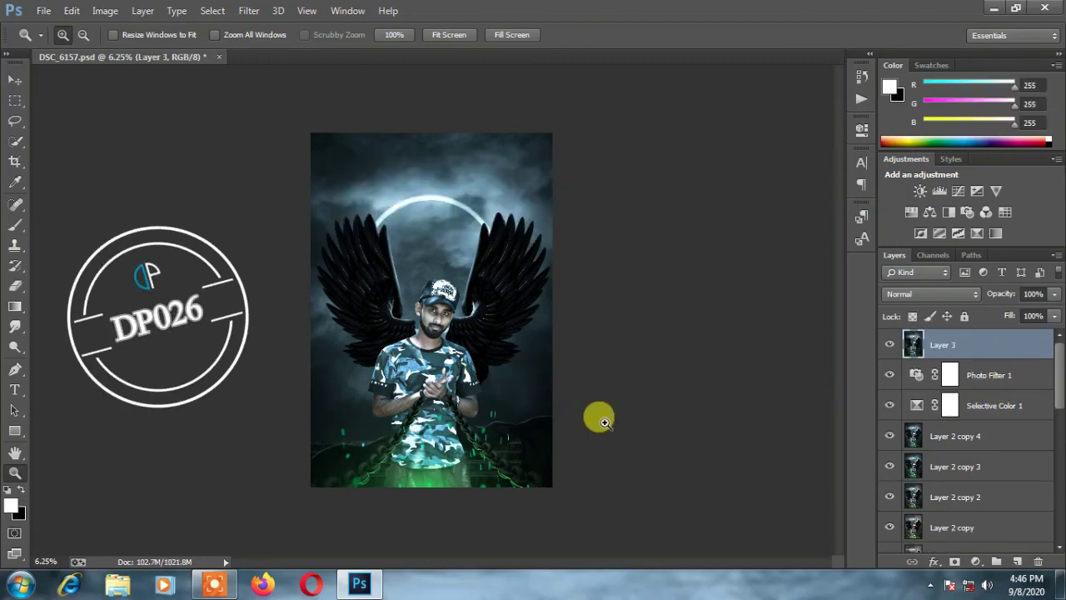
# - Set the zoom to Fill Screen to view the merged Layer 3 composite
pyautogui.click(450, 34)
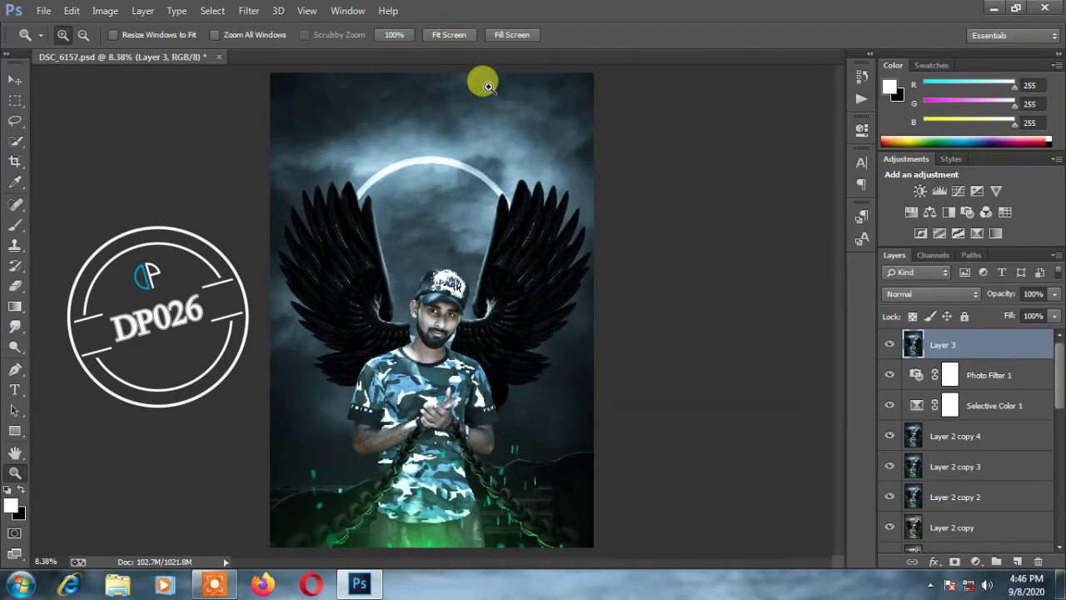